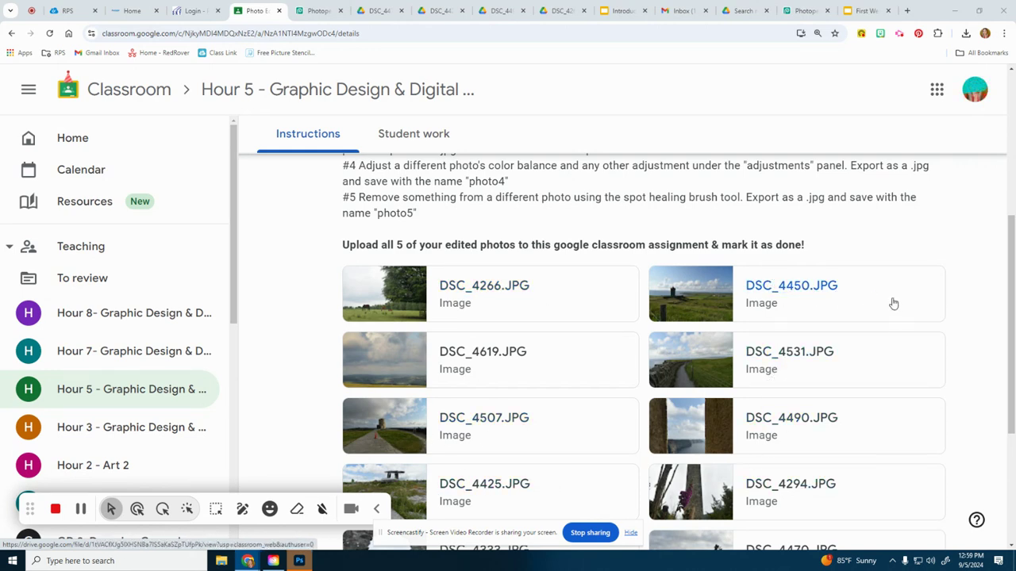
# - Open the assignment's DSC_4619.JPG attachment in a separate window and download it to the computer
pyautogui.scroll(-2, 729, 292)
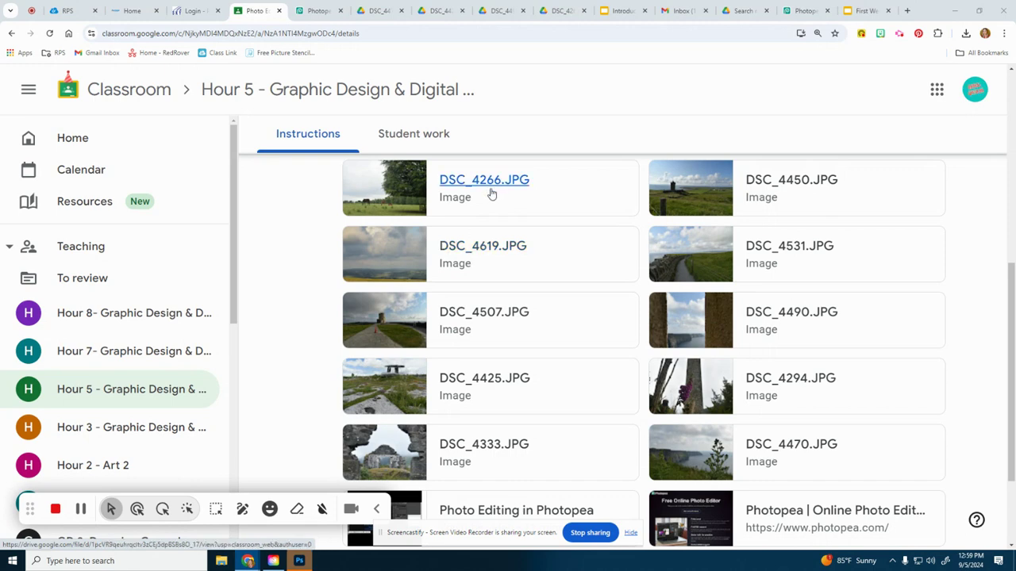
pyautogui.click(473, 248)
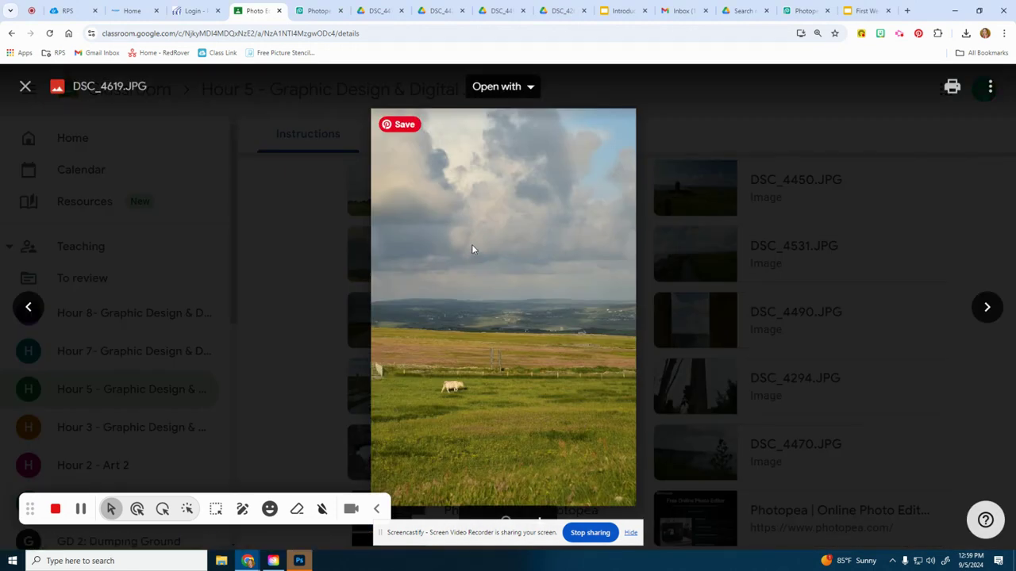
pyautogui.click(991, 90)
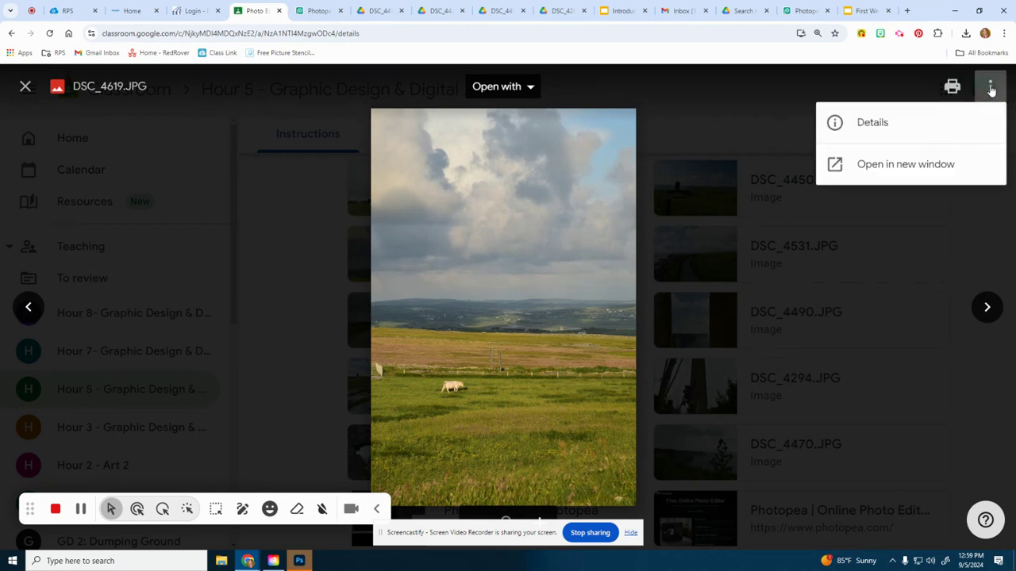
pyautogui.click(892, 166)
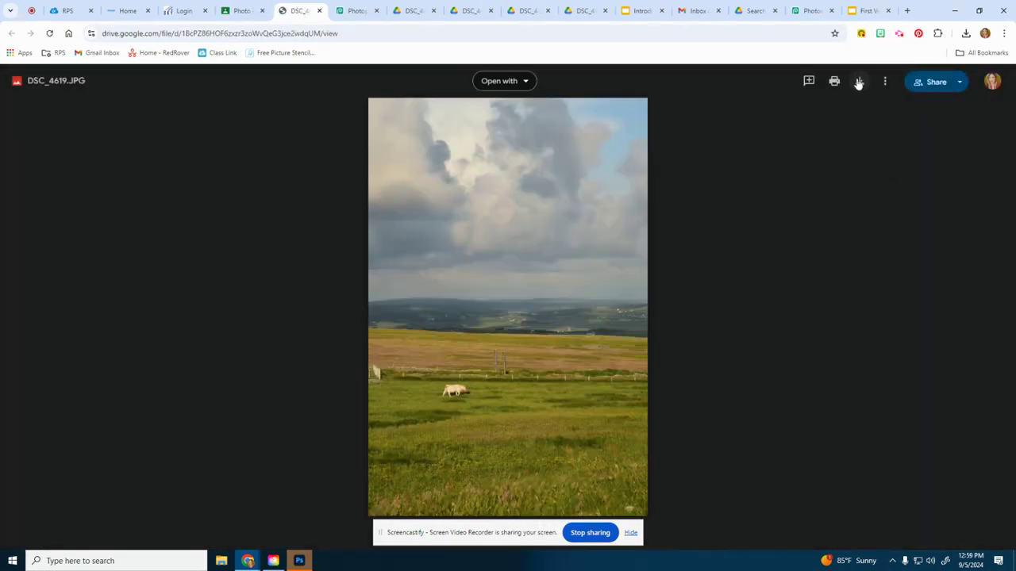
pyautogui.click(858, 82)
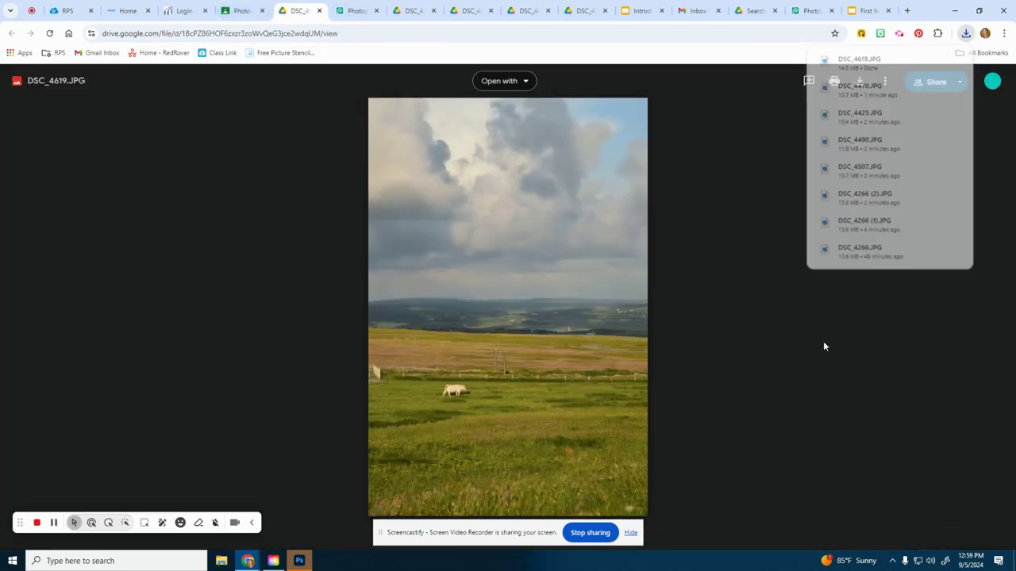
# - Return to the Photo Editing assignment and open its attached Photopea link
pyautogui.click(240, 8)
pyautogui.press('Escape')
pyautogui.scroll(-5, 858, 358)
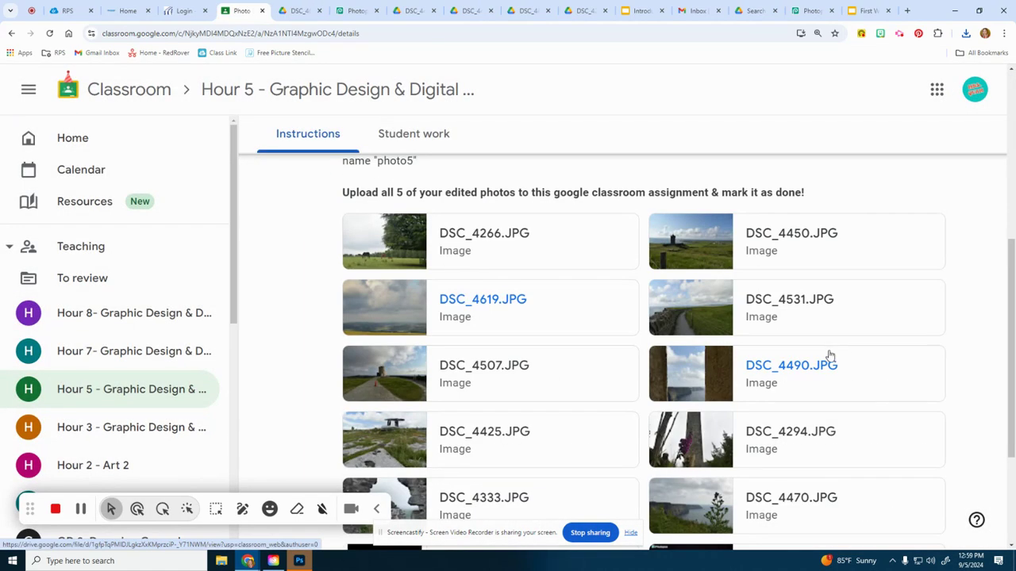
pyautogui.scroll(1, 641, 390)
pyautogui.scroll(-3, 641, 389)
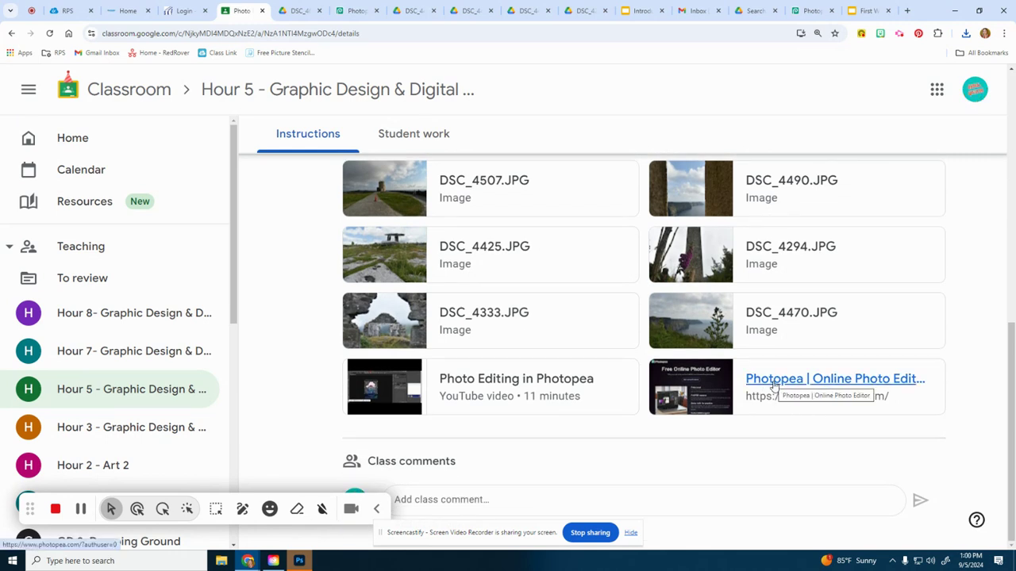
pyautogui.click(774, 385)
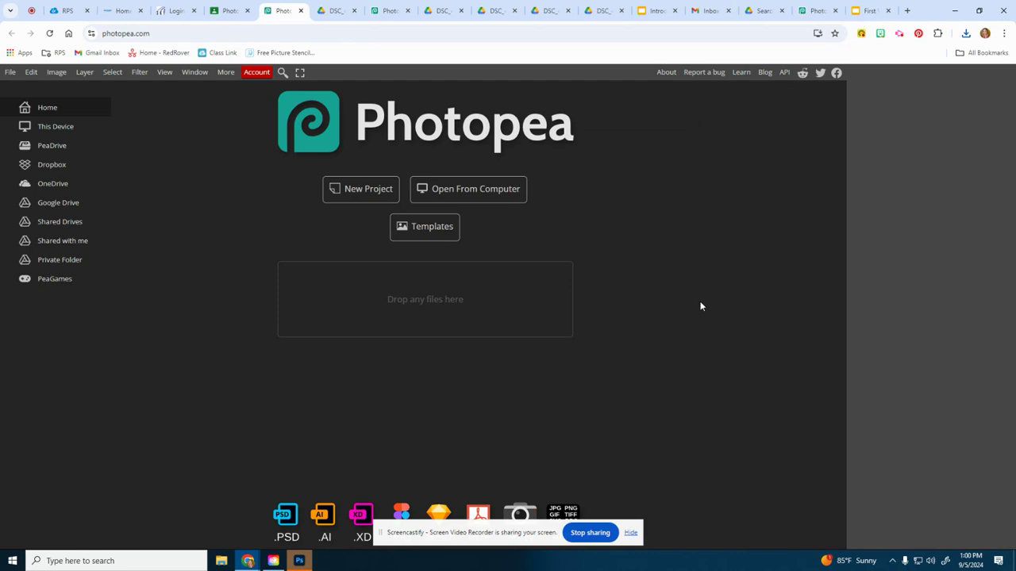
# - Open DSC_4619.JPG from the computer's Downloads folder in the photo editor
pyautogui.moveTo(535, 134)
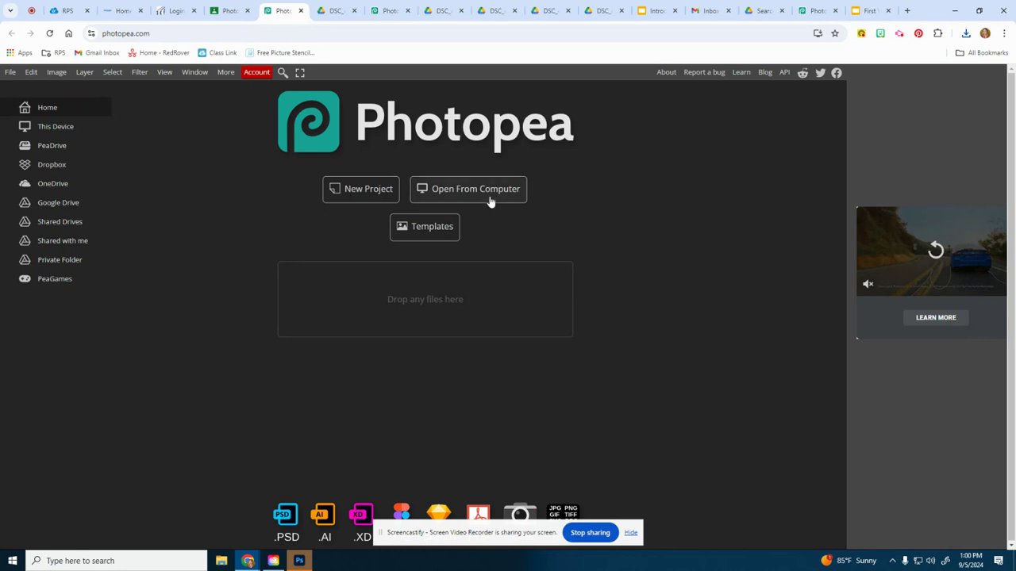
pyautogui.click(632, 534)
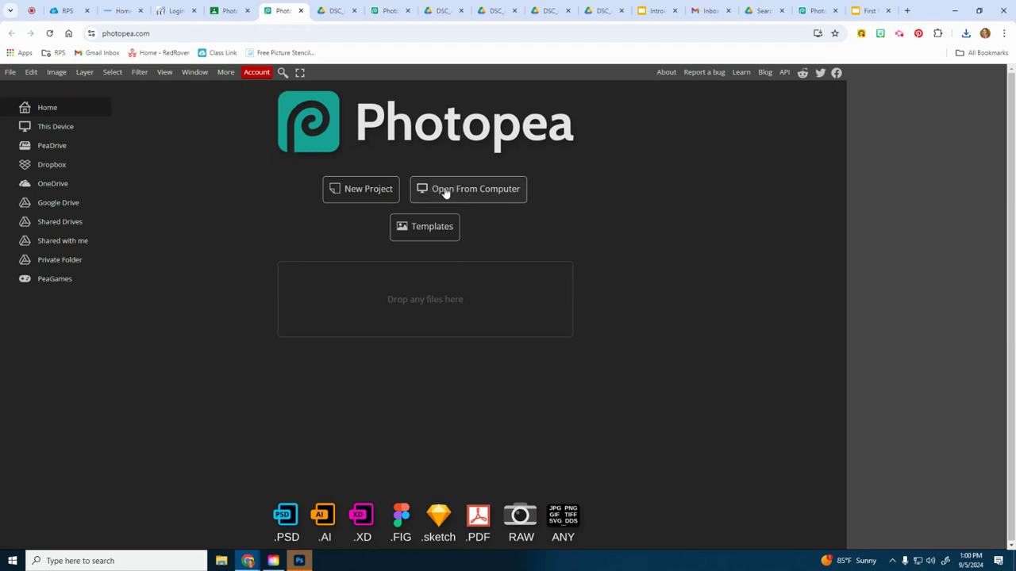
pyautogui.click(446, 193)
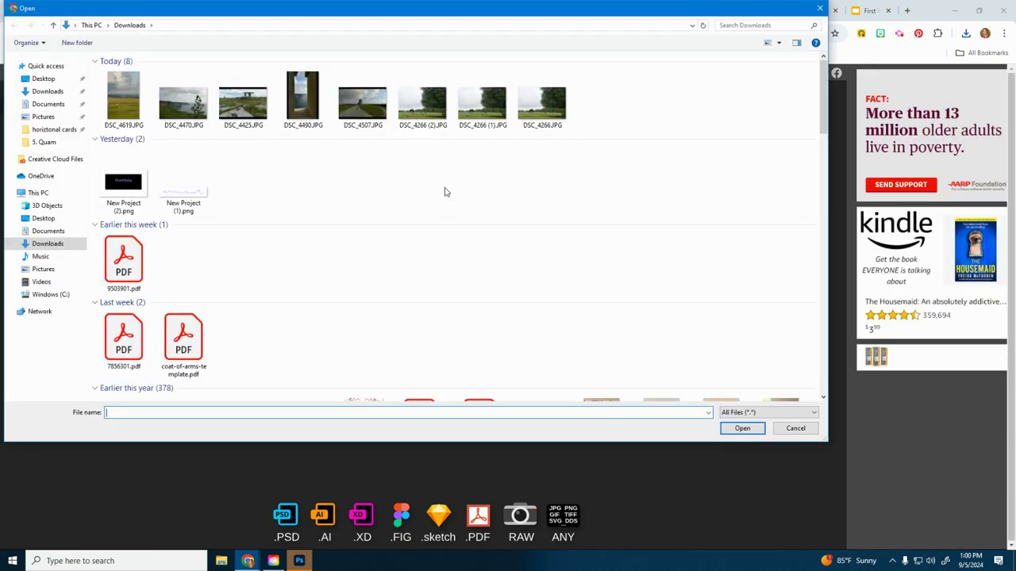
pyautogui.doubleClick(124, 97)
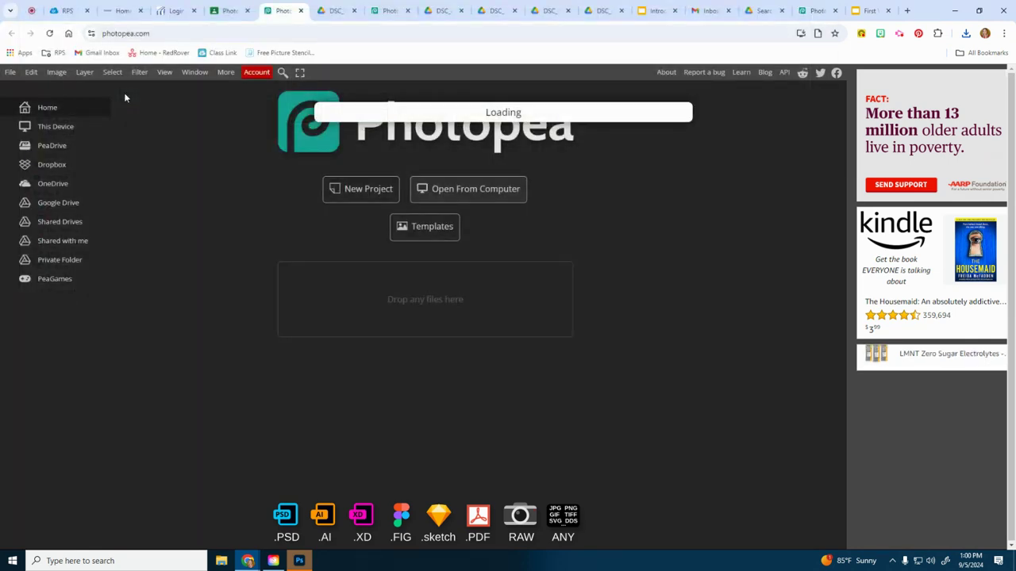
# - Check the assignment's first photo task, and start a Black & White adjustment on the DSC_4619 photo with its settings clear of the image
pyautogui.click(228, 10)
pyautogui.scroll(10, 411, 264)
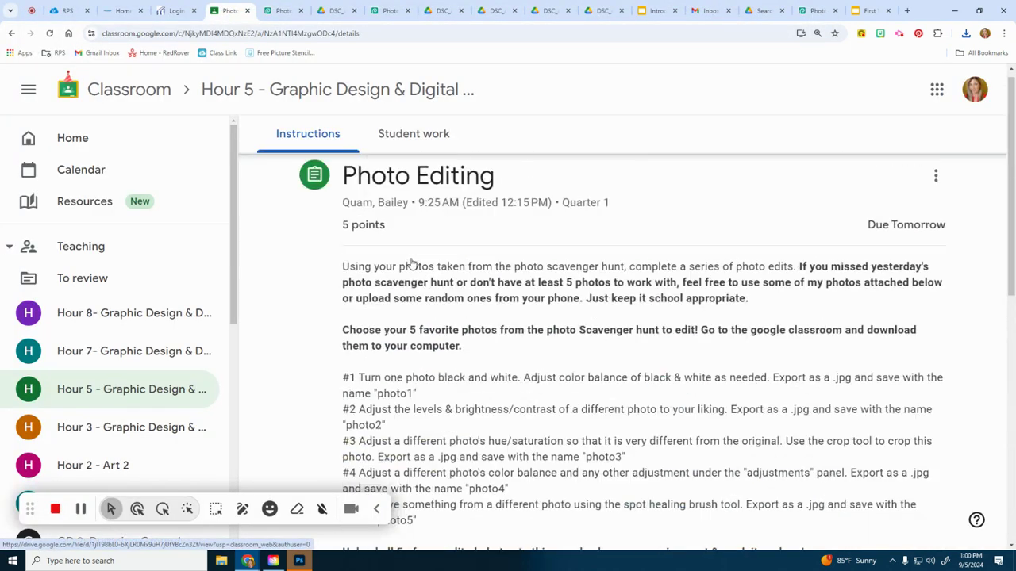
pyautogui.scroll(-4, 408, 265)
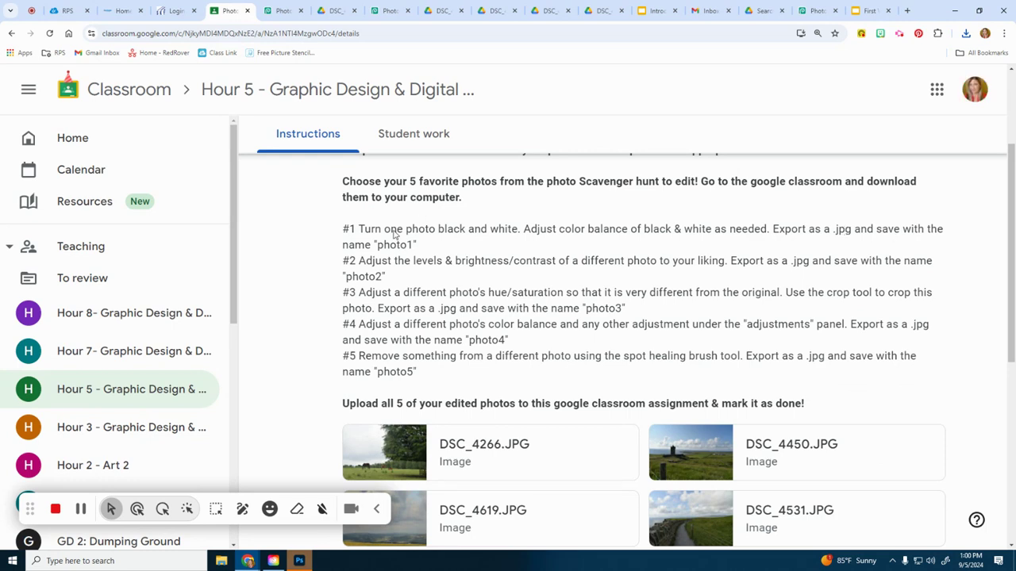
pyautogui.click(282, 11)
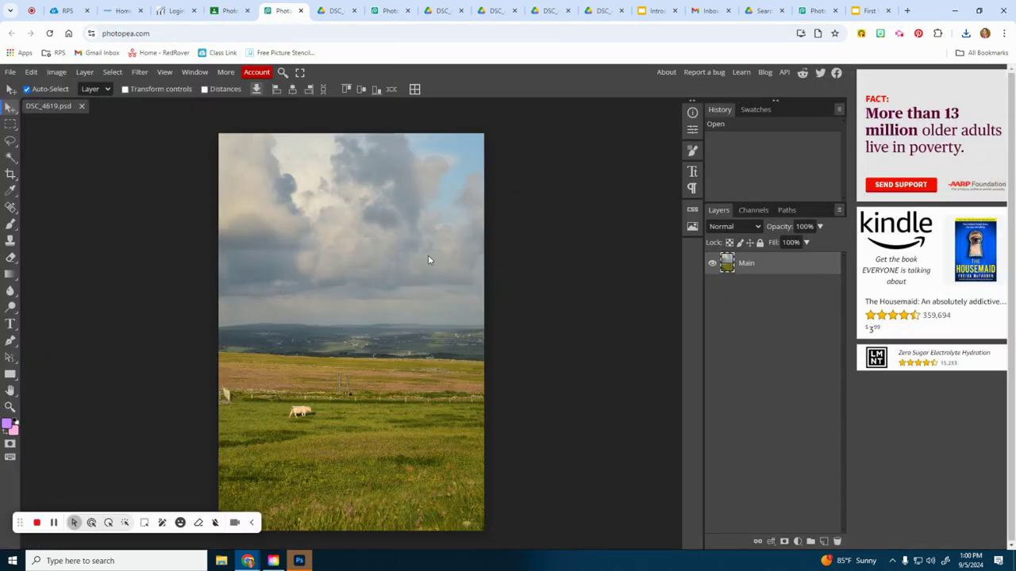
pyautogui.click(58, 73)
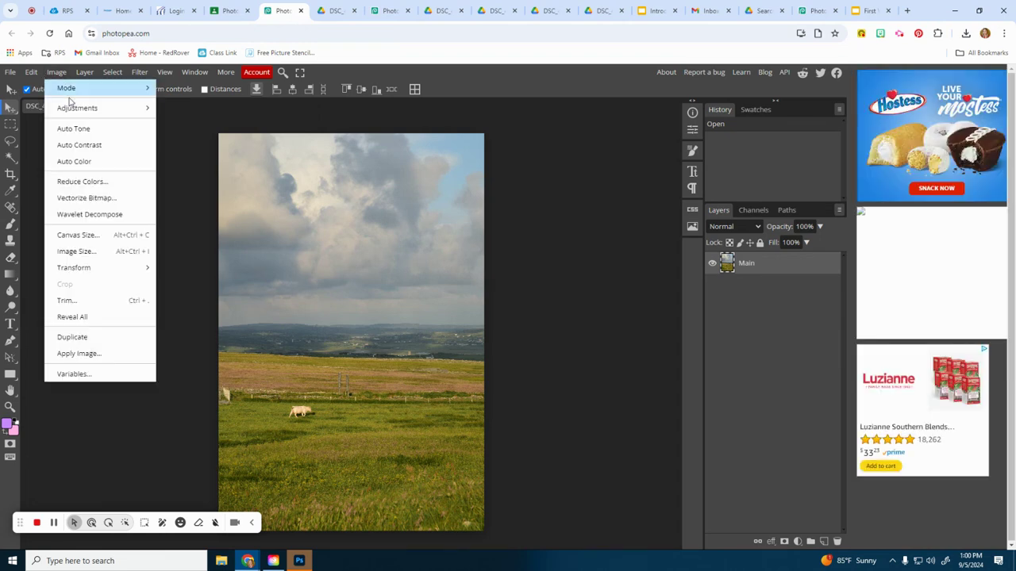
pyautogui.moveTo(69, 108)
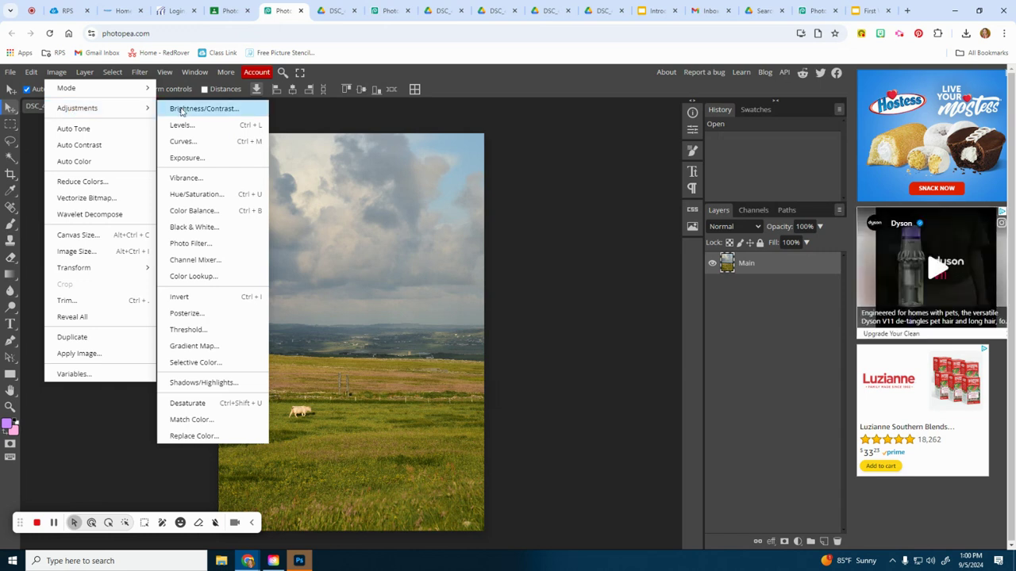
pyautogui.click(194, 228)
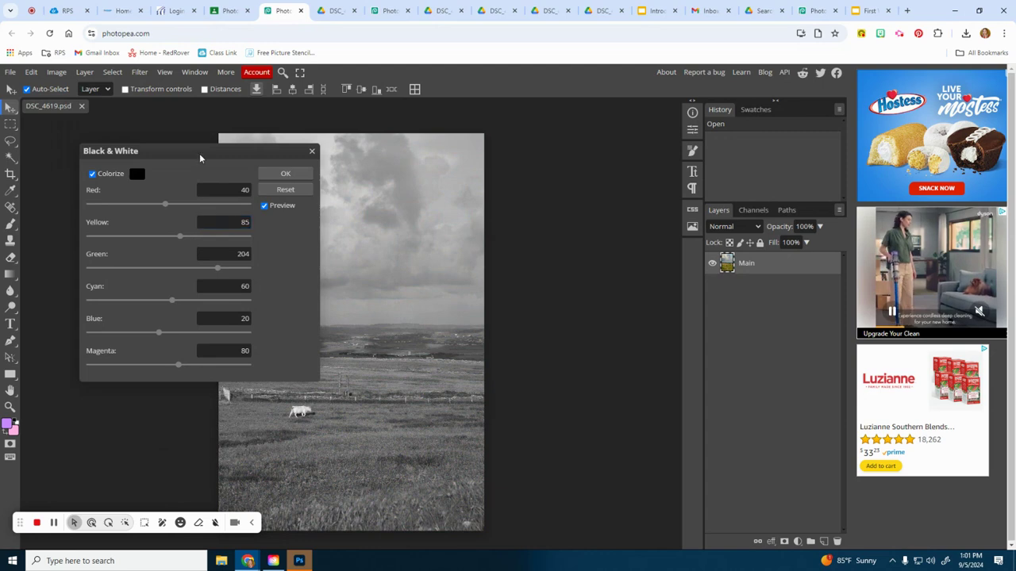
pyautogui.moveTo(177, 154); pyautogui.dragTo(620, 174)
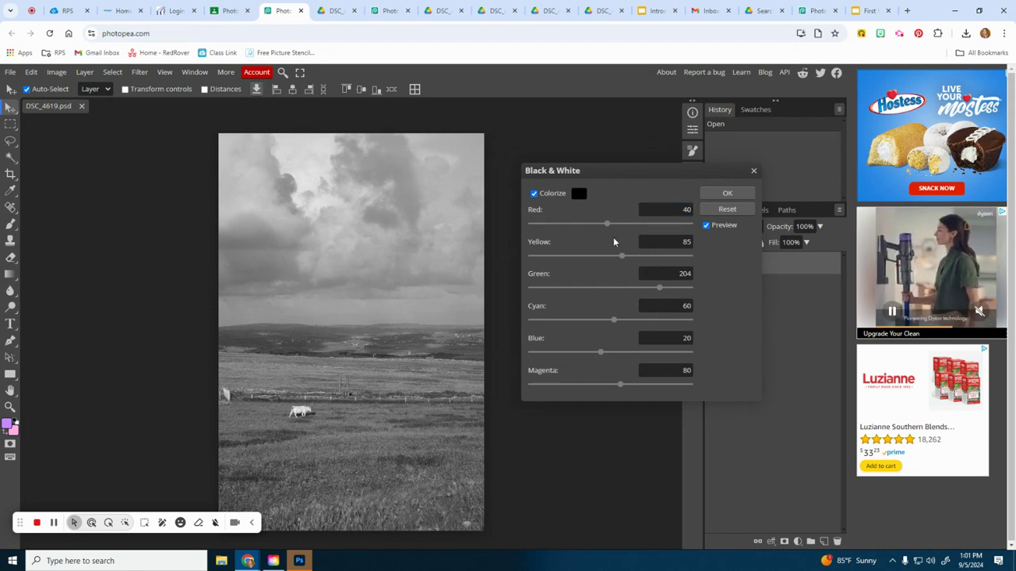
pyautogui.click(707, 226)
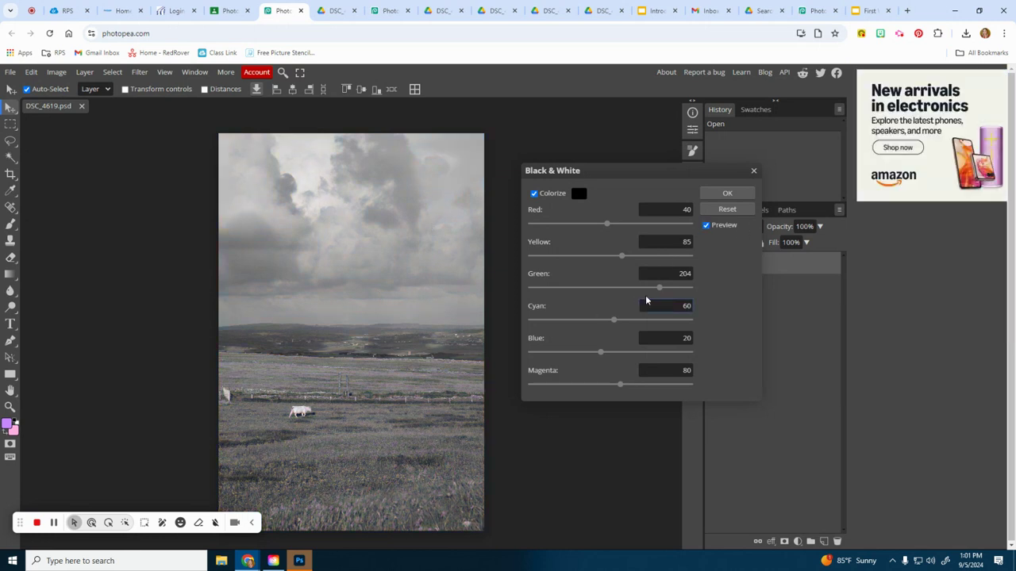
# - Set the Black & White adjustment's Green to 120, Cyan to -178 and Blue to 98
pyautogui.moveTo(662, 289); pyautogui.dragTo(559, 290)
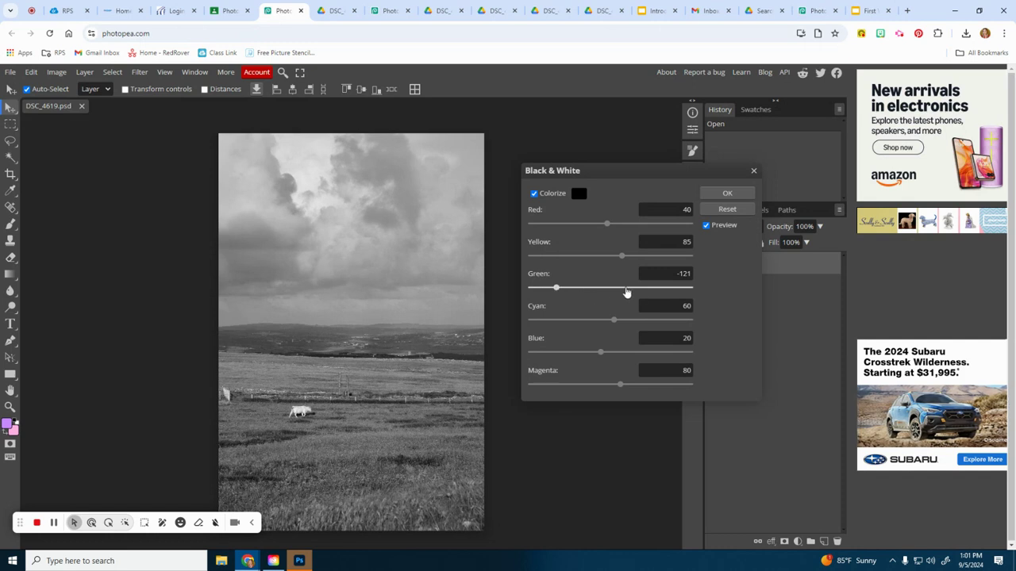
pyautogui.click(665, 289)
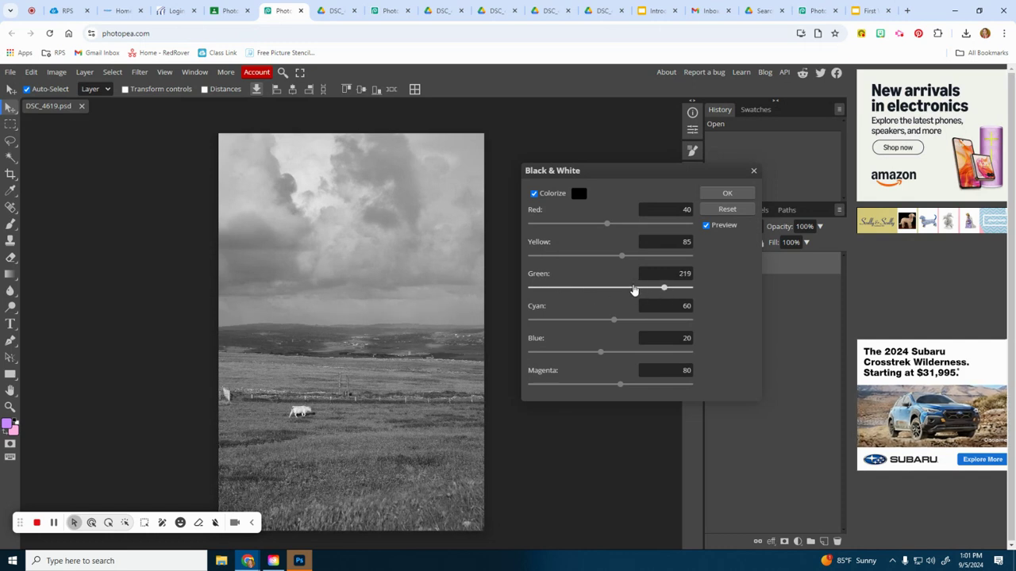
pyautogui.moveTo(634, 335); pyautogui.dragTo(633, 333)
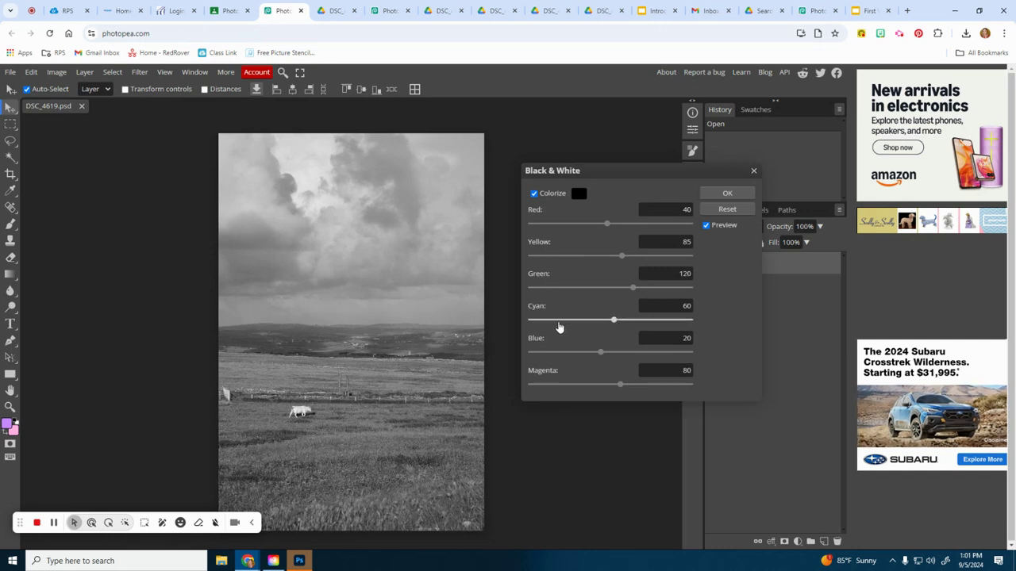
pyautogui.click(553, 325)
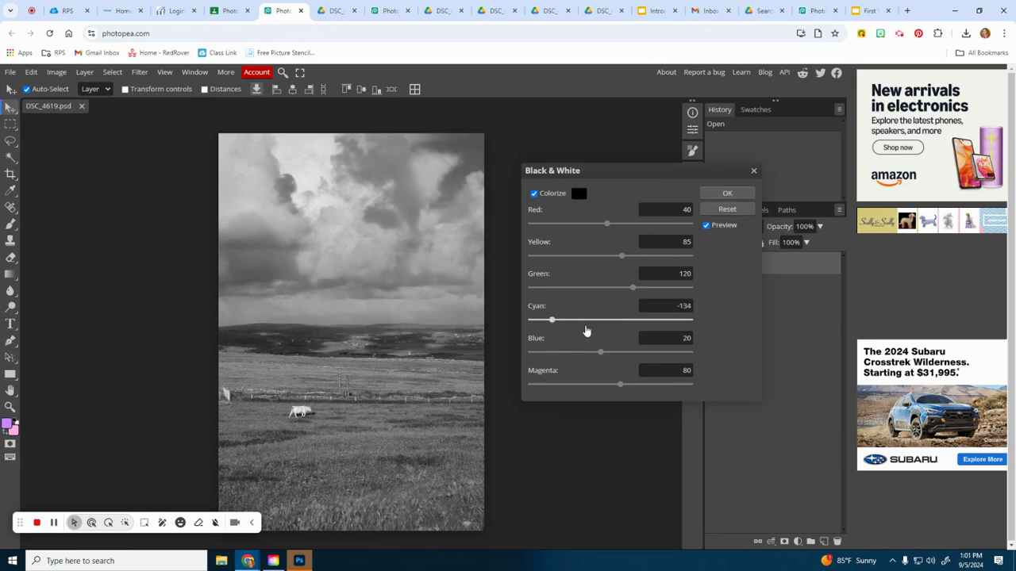
pyautogui.moveTo(585, 331); pyautogui.dragTo(539, 325)
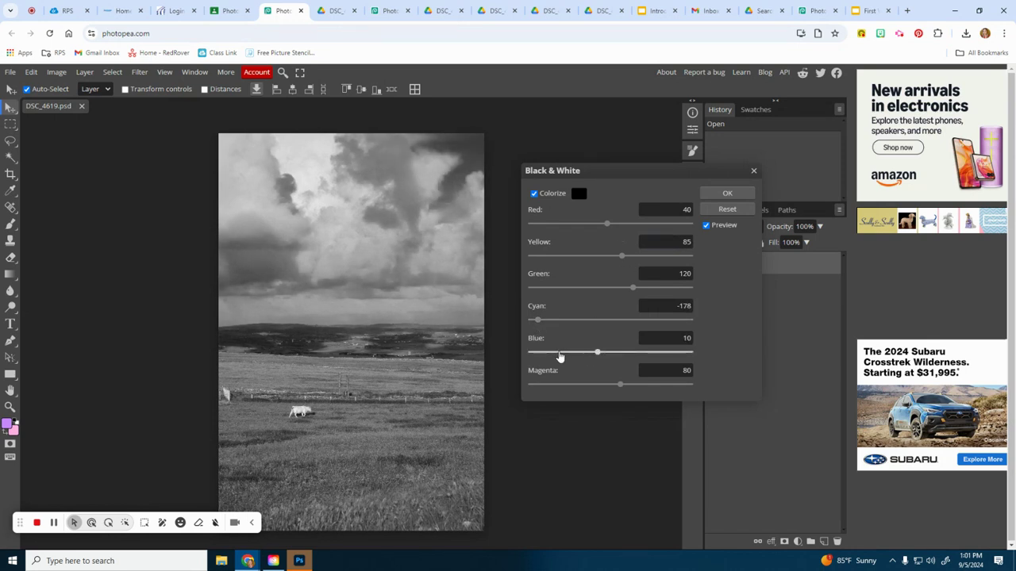
pyautogui.moveTo(560, 357); pyautogui.dragTo(625, 357)
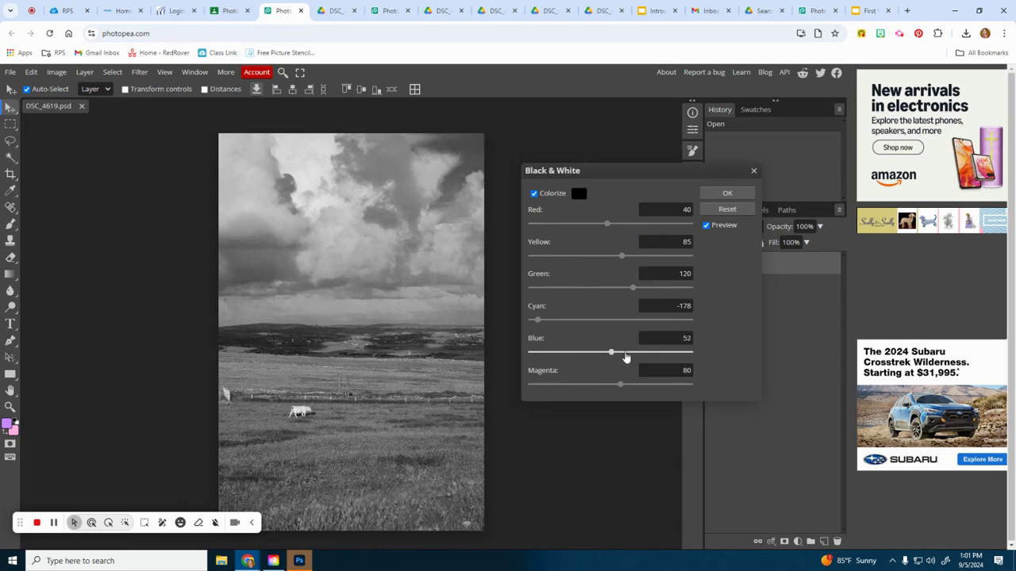
# - Compare the preview with the original colours, set Yellow to 45 and apply the Black & White adjustment
pyautogui.click(706, 225)
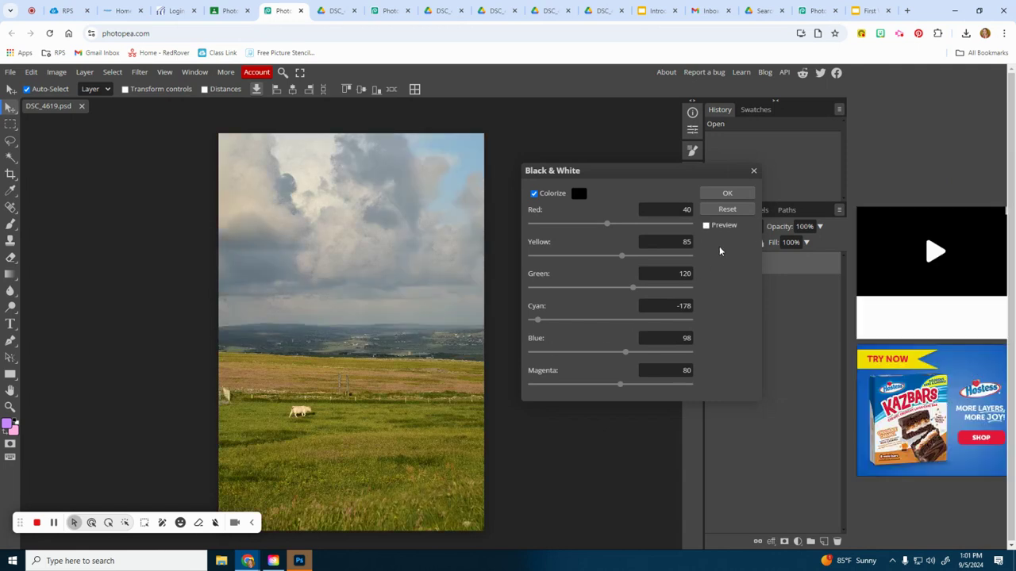
pyautogui.click(705, 226)
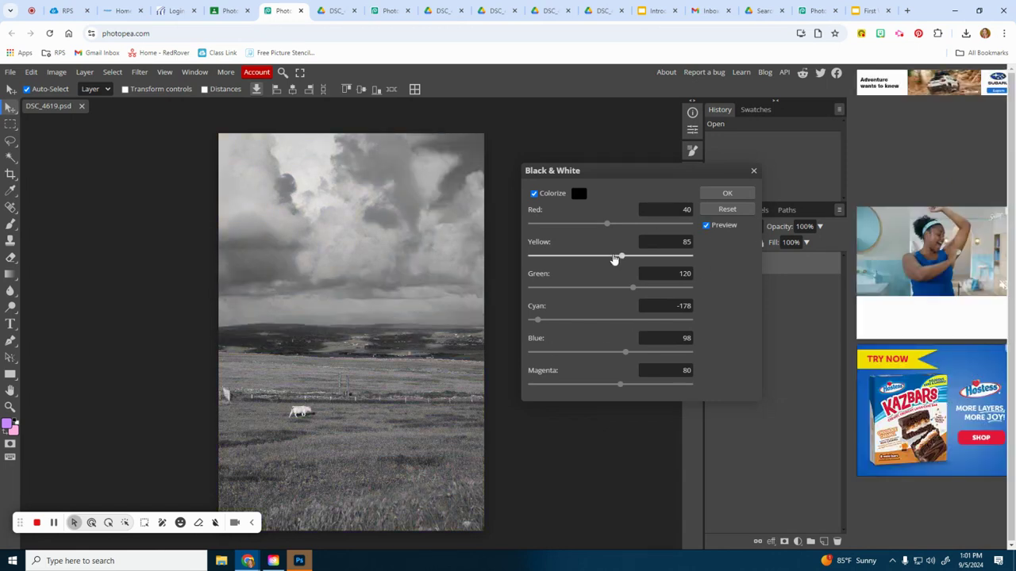
pyautogui.moveTo(614, 260); pyautogui.dragTo(577, 256)
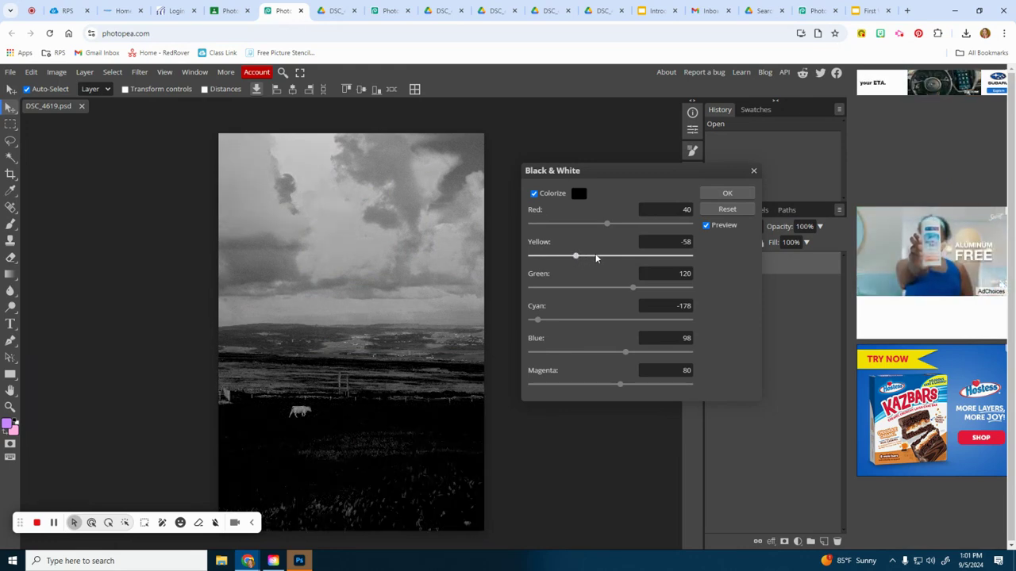
pyautogui.moveTo(596, 258); pyautogui.dragTo(608, 259)
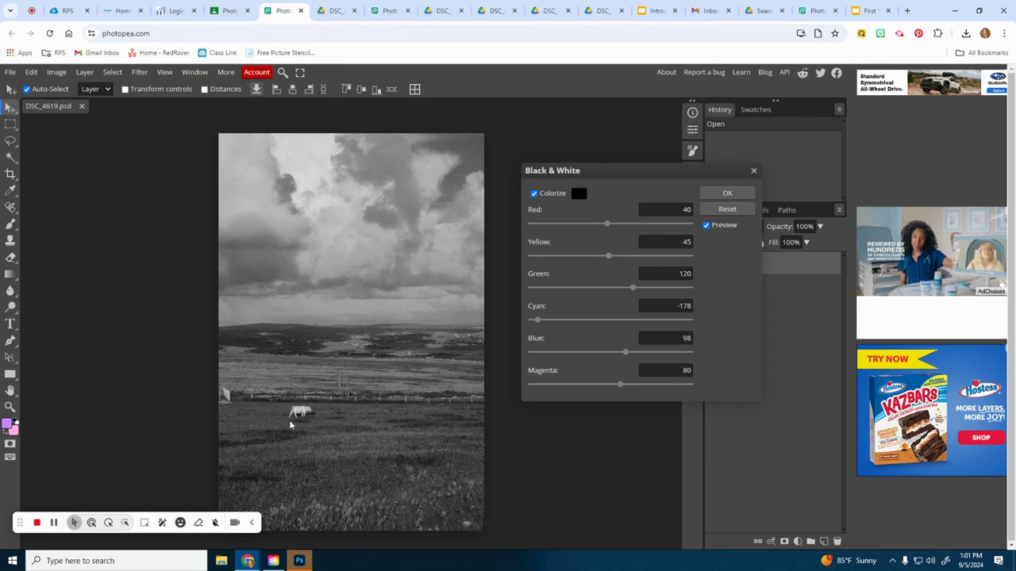
pyautogui.click(724, 193)
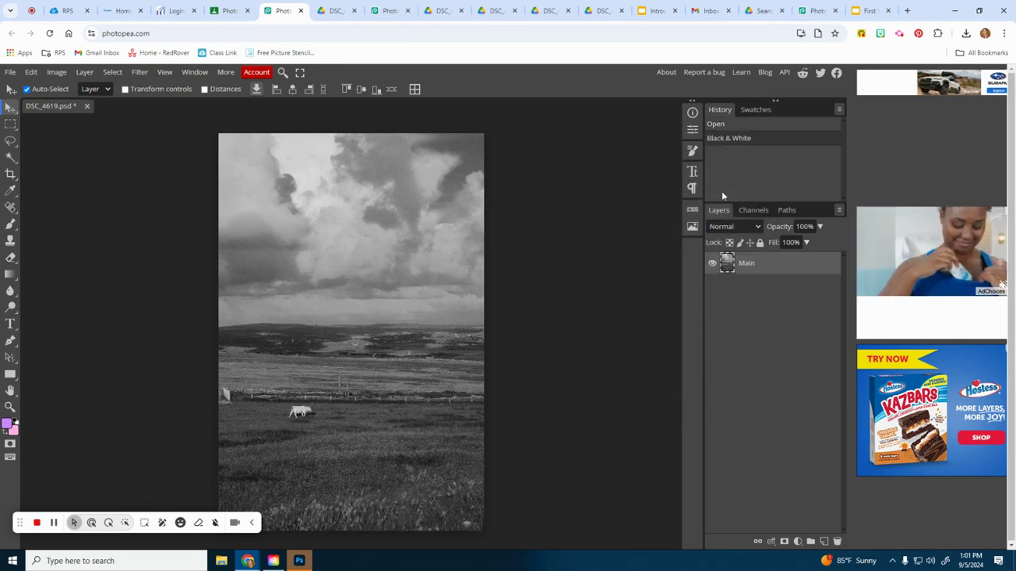
# - Check the assignment's first task, and export the black-and-white DSC_4619 photo as a JPG named photo1 at 81% quality
pyautogui.click(229, 10)
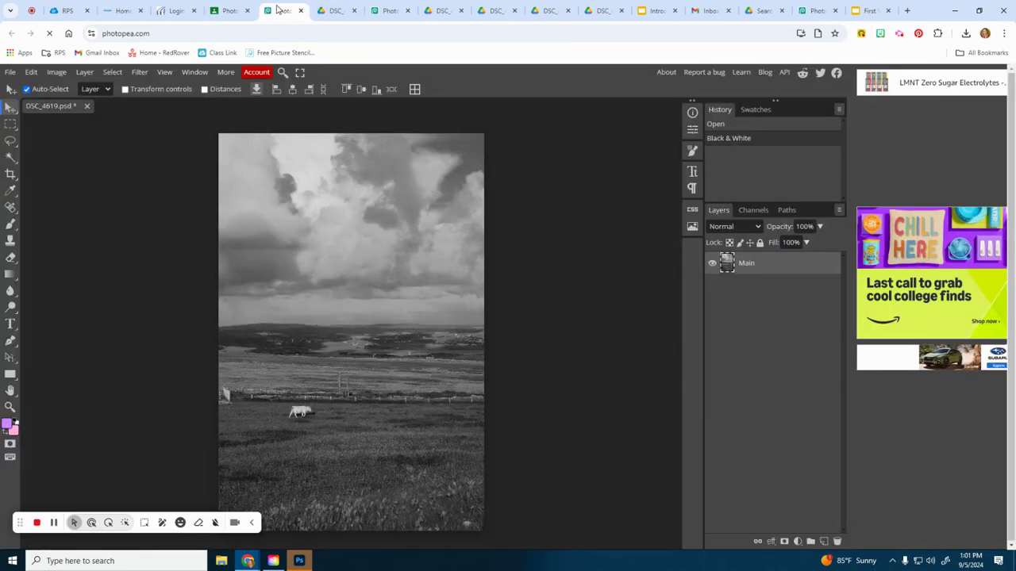
pyautogui.click(282, 11)
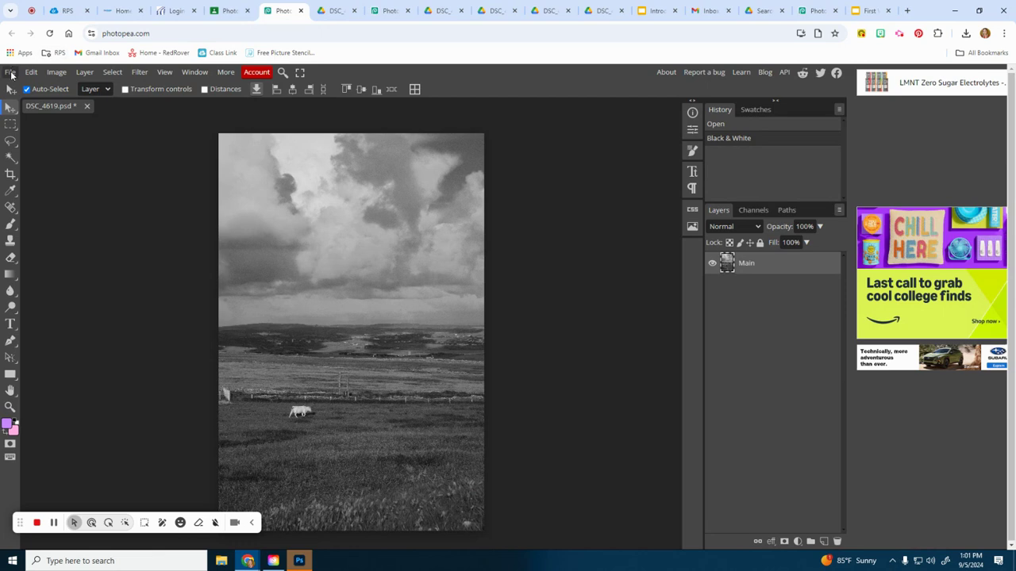
pyautogui.click(10, 73)
pyautogui.moveTo(35, 232)
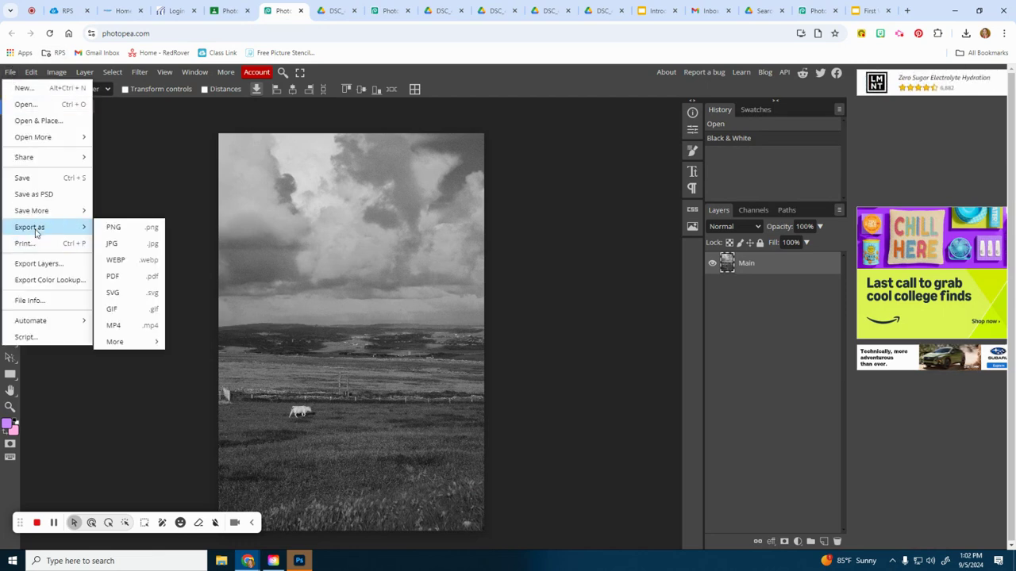
pyautogui.click(127, 245)
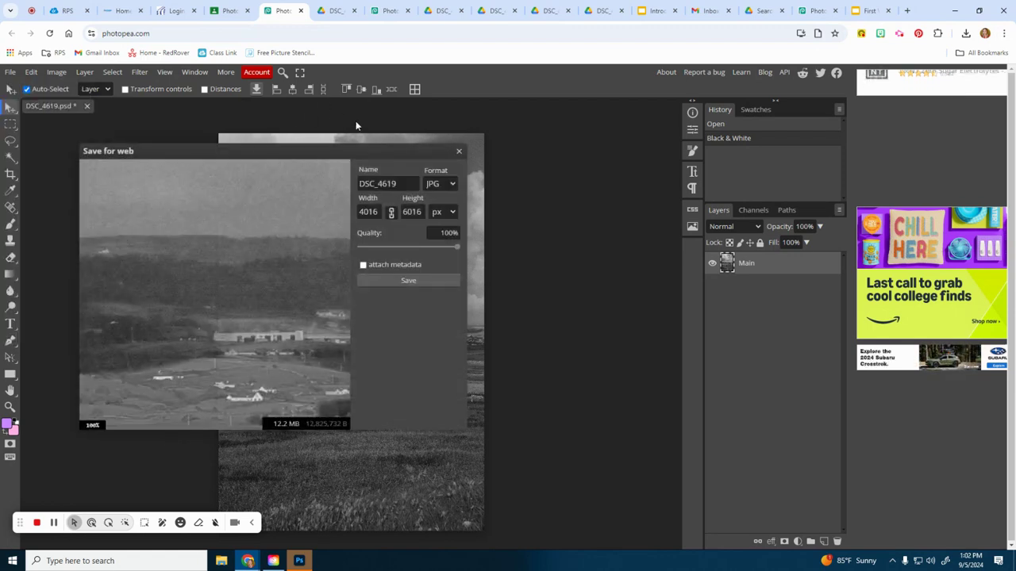
pyautogui.moveTo(396, 180); pyautogui.dragTo(360, 181)
pyautogui.write('p')
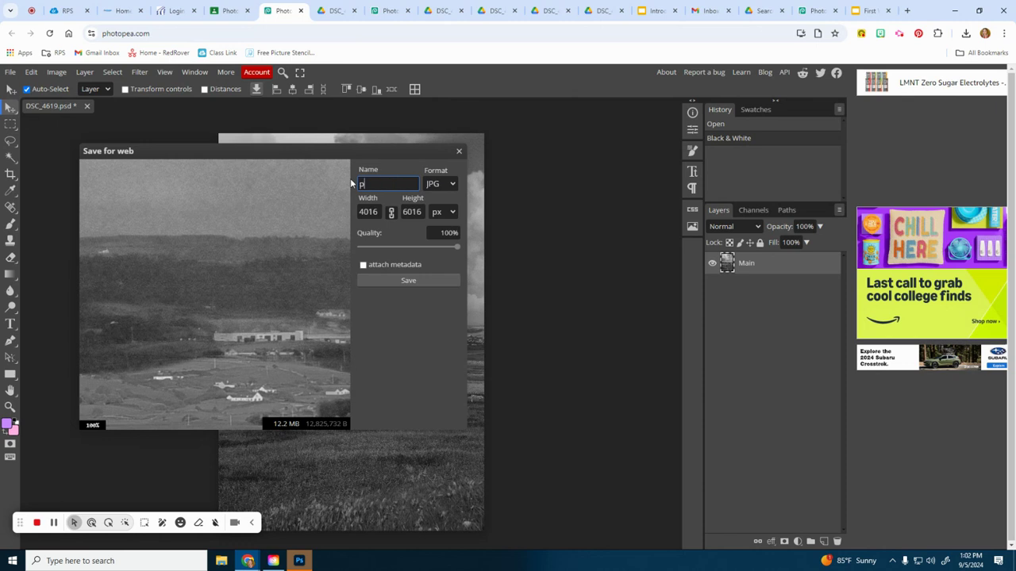
pyautogui.write('hoto1')
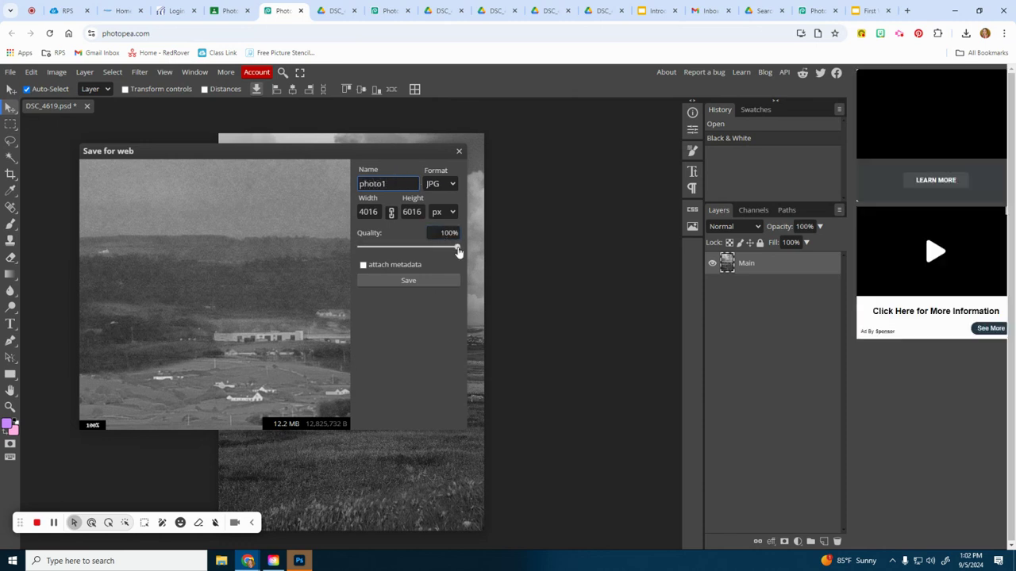
pyautogui.moveTo(458, 252); pyautogui.dragTo(440, 253)
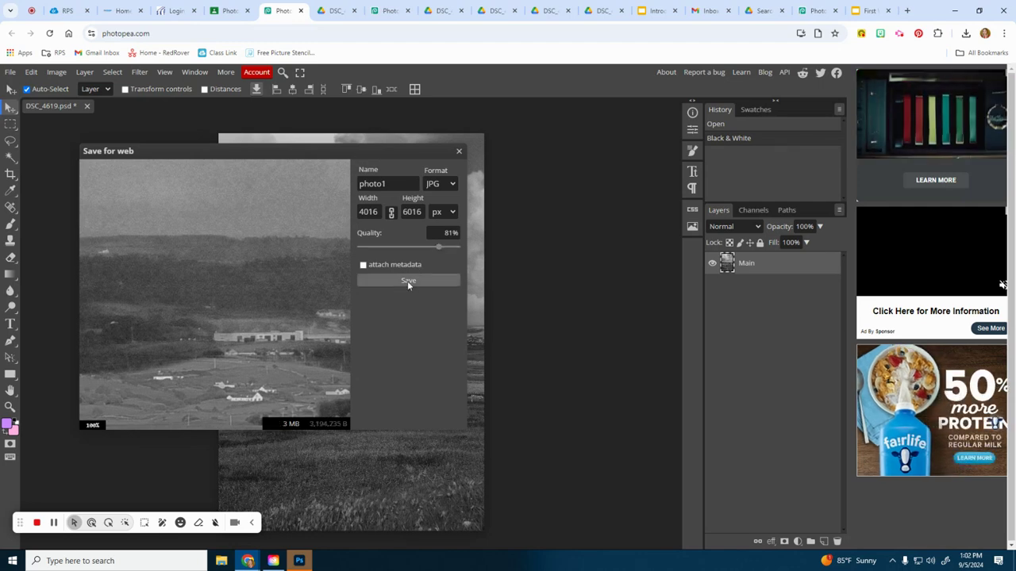
pyautogui.click(407, 281)
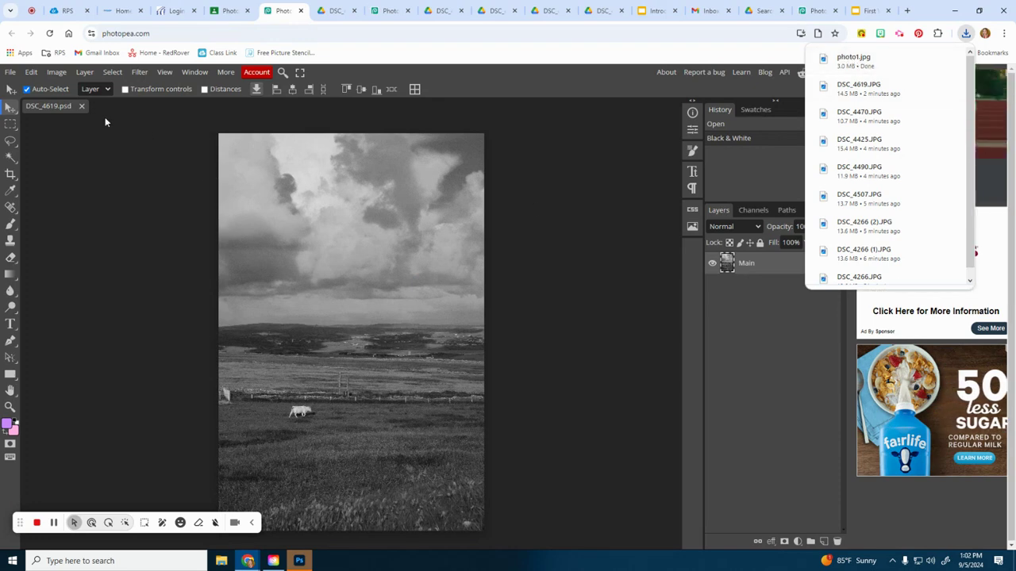
# - Open DSC_4470.JPG from the Downloads folder and check the assignment's second photo task
pyautogui.click(10, 73)
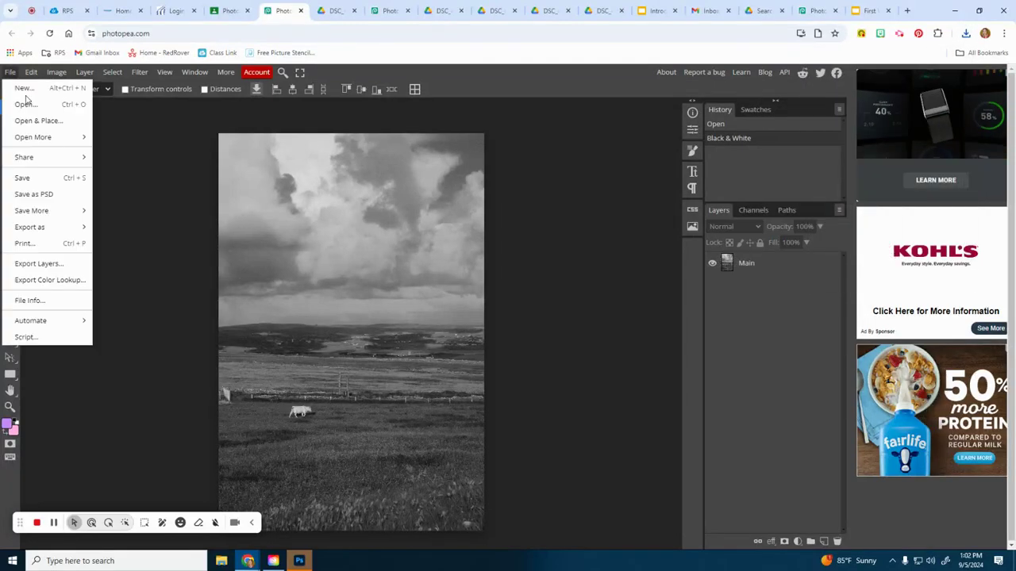
pyautogui.click(178, 143)
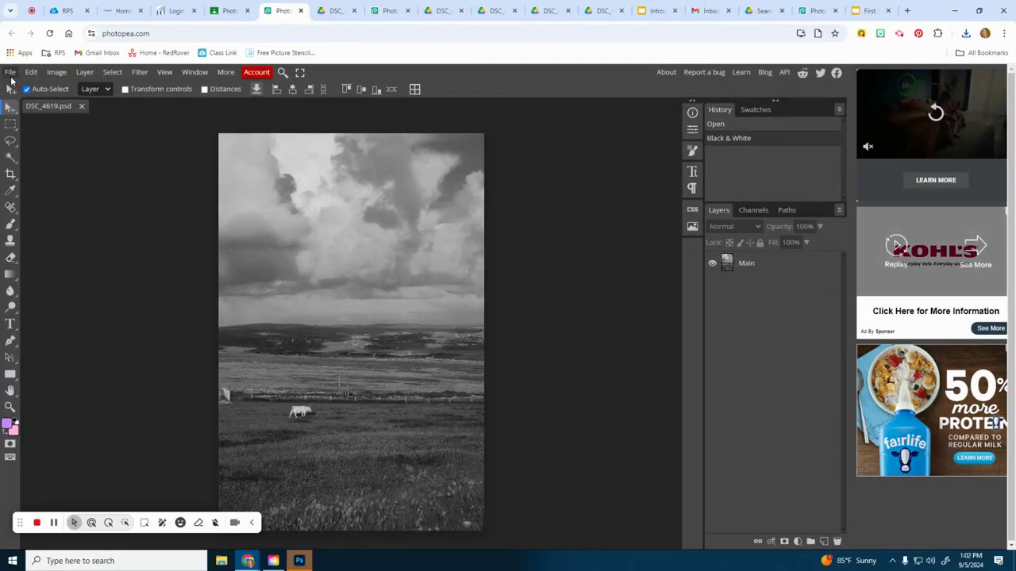
pyautogui.click(11, 73)
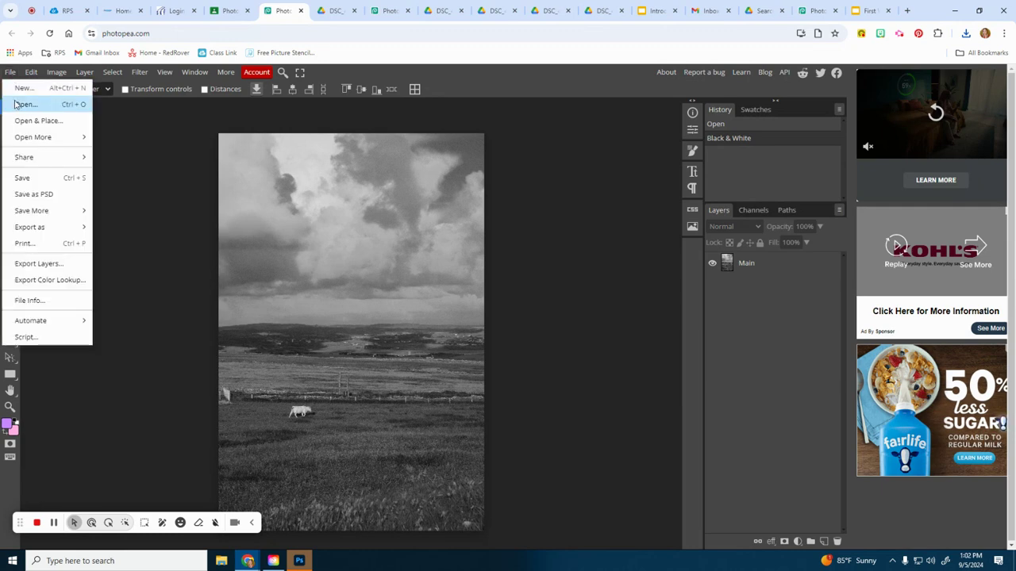
pyautogui.click(20, 104)
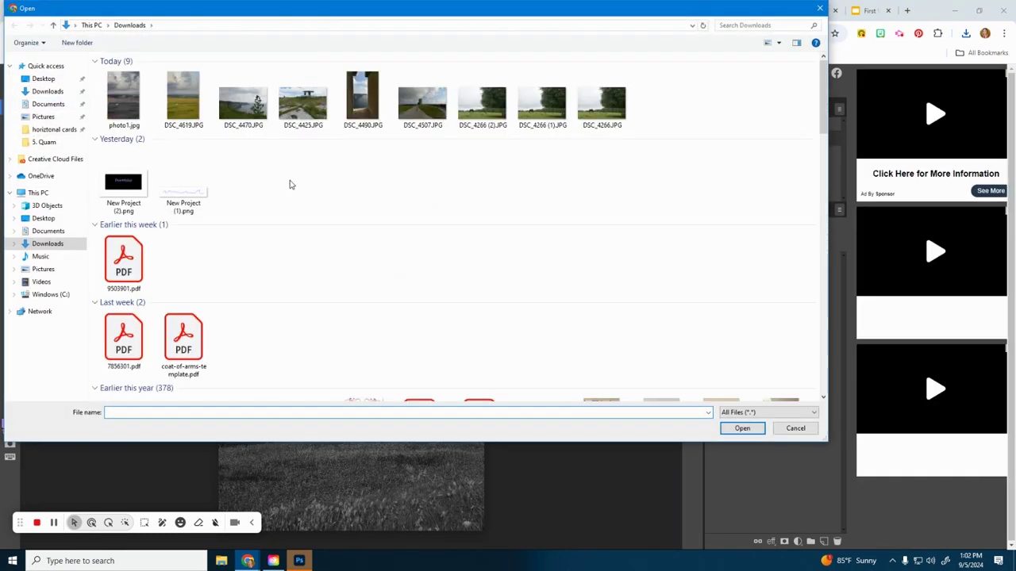
pyautogui.doubleClick(247, 104)
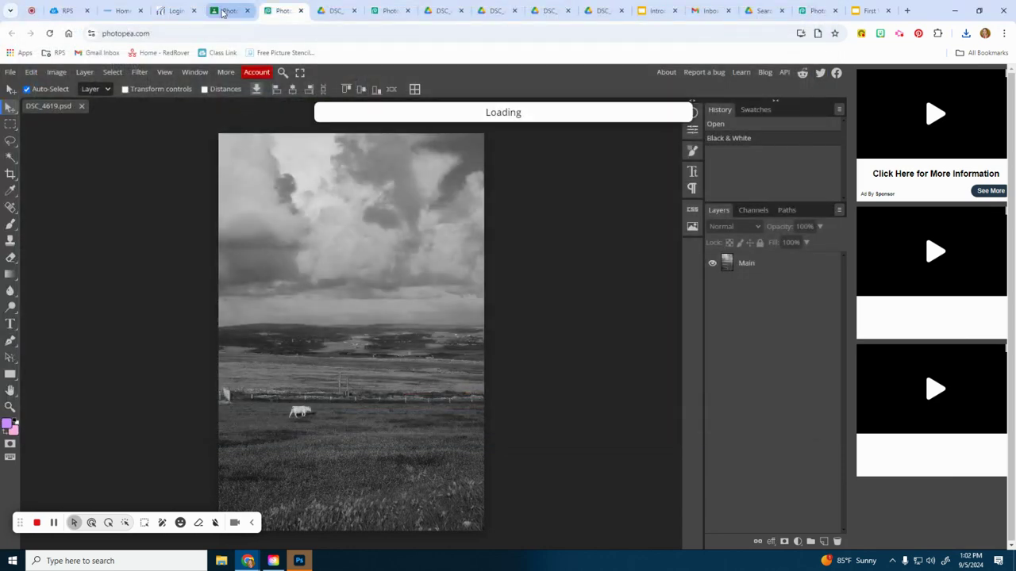
pyautogui.click(229, 10)
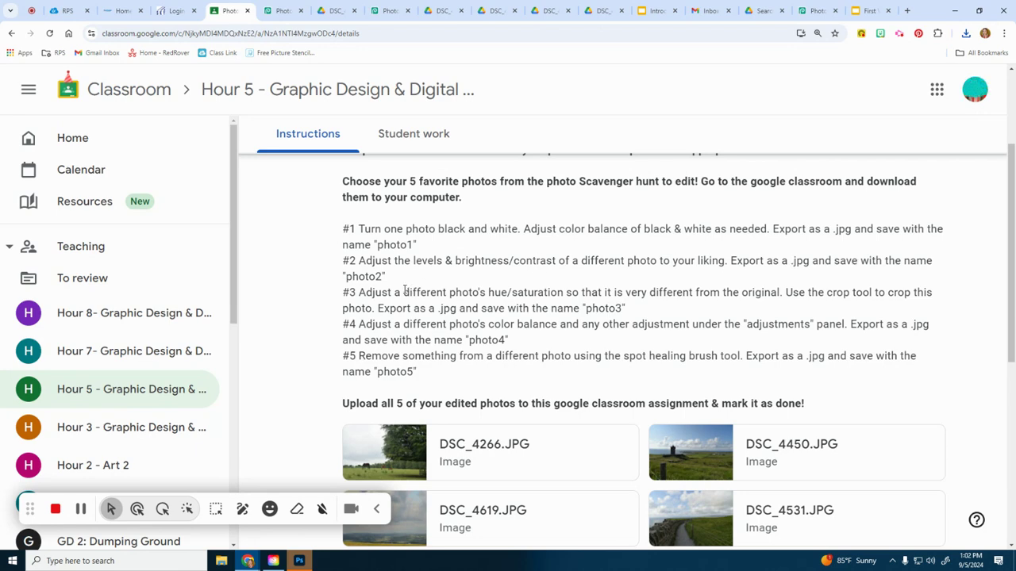
pyautogui.click(275, 9)
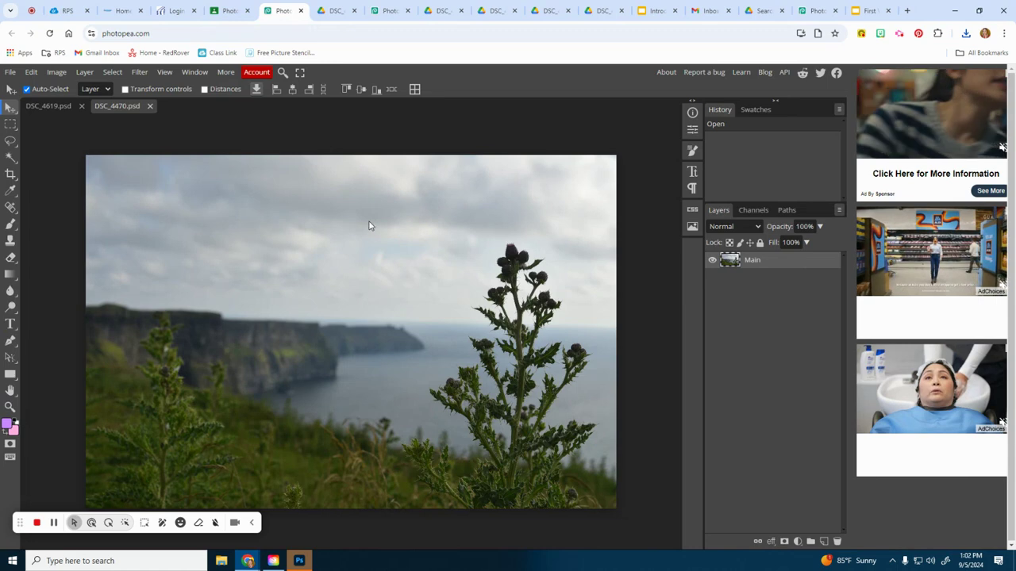
# - Apply a Brightness/Contrast adjustment to the DSC_4470 photo with Brightness 27 and Contrast 10
pyautogui.click(57, 72)
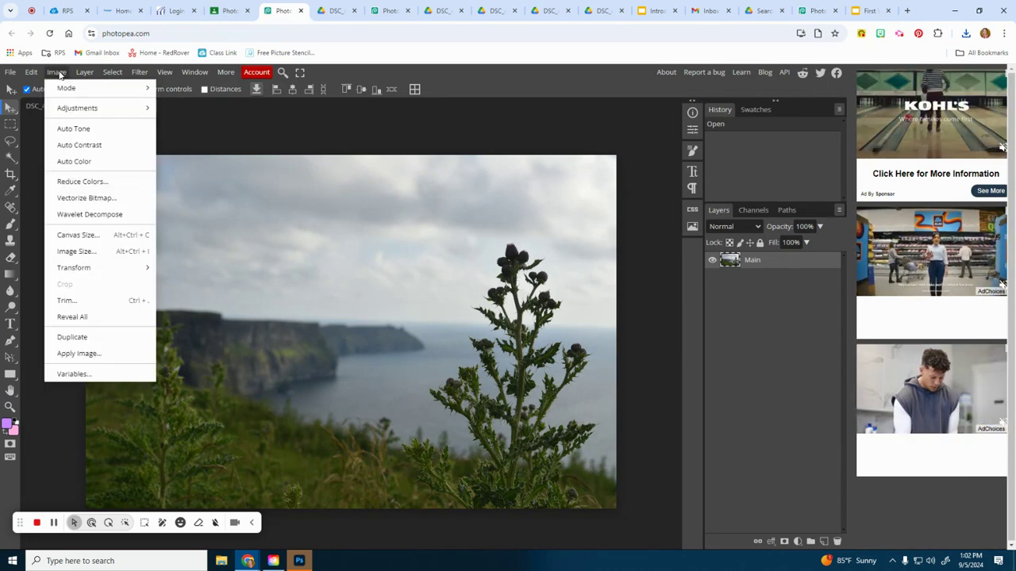
pyautogui.moveTo(59, 110)
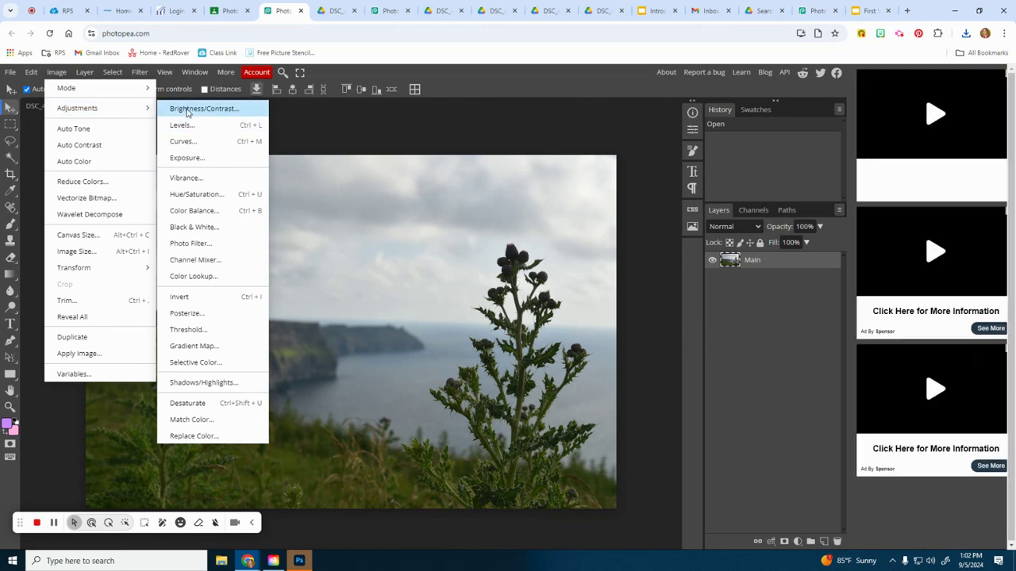
pyautogui.click(187, 112)
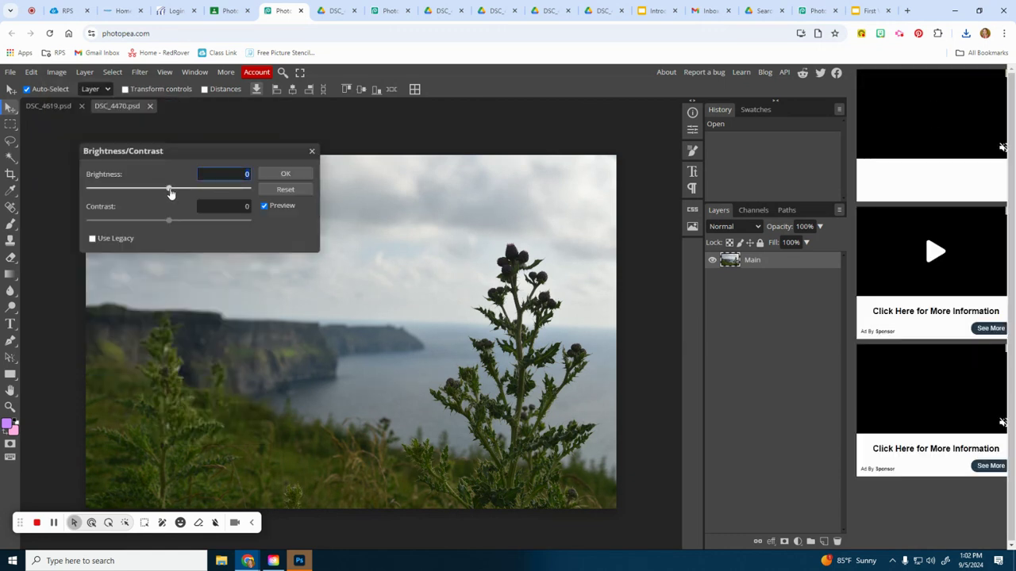
pyautogui.moveTo(172, 188)
pyautogui.mouseDown()
pyautogui.moveTo(134, 189)
pyautogui.moveTo(183, 188)
pyautogui.mouseUp()
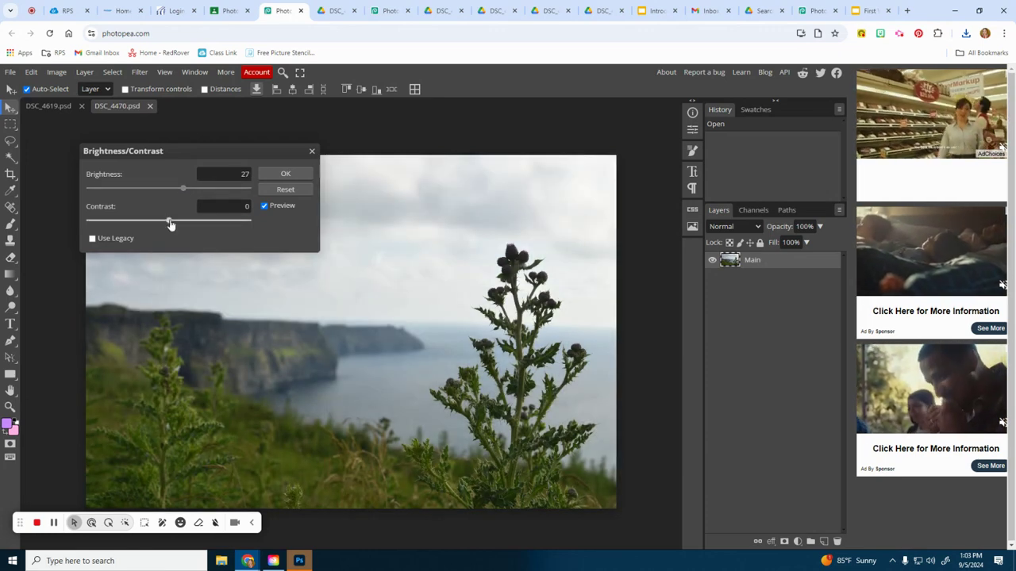
pyautogui.moveTo(170, 225); pyautogui.dragTo(223, 227)
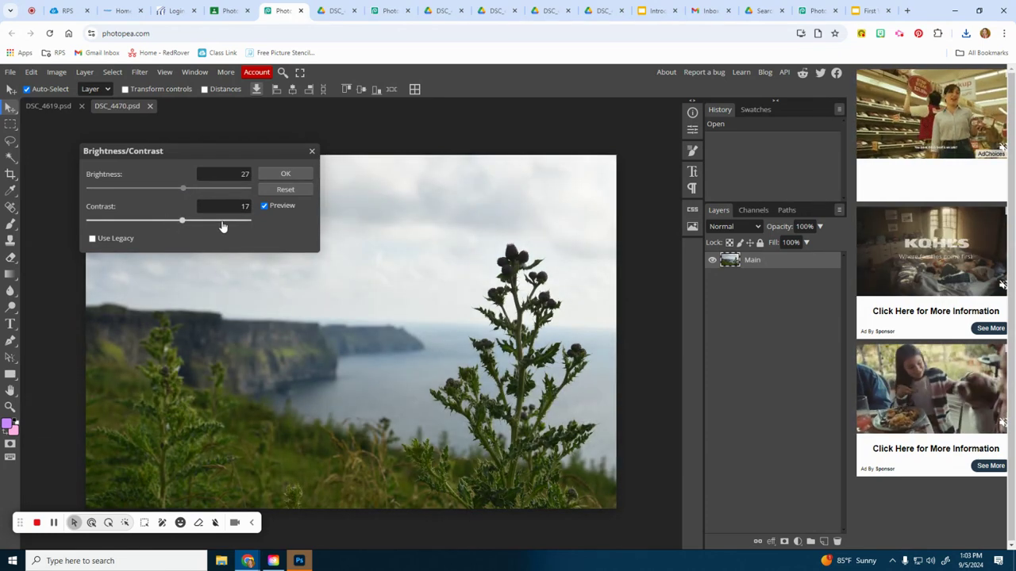
pyautogui.click(128, 223)
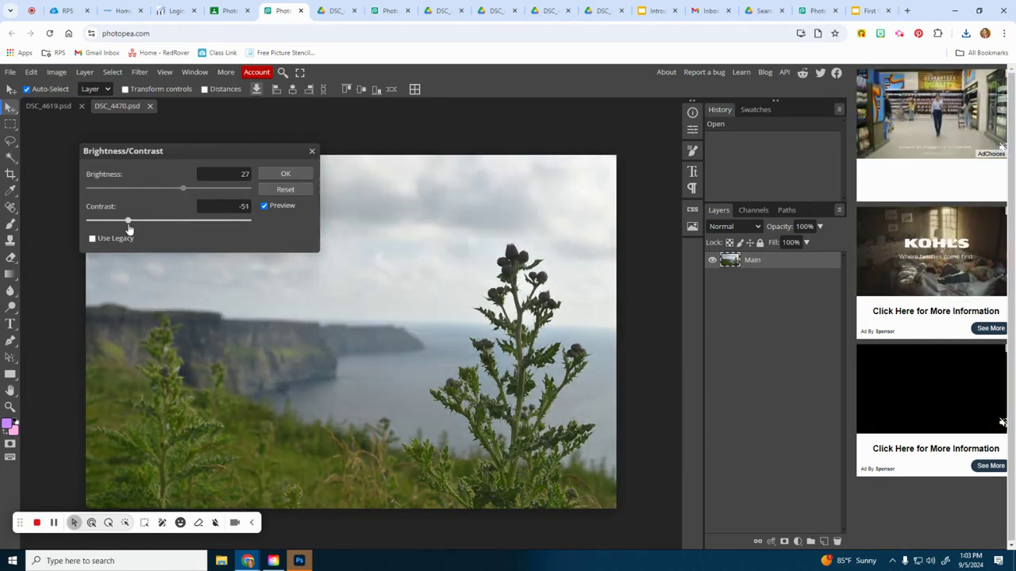
pyautogui.click(177, 224)
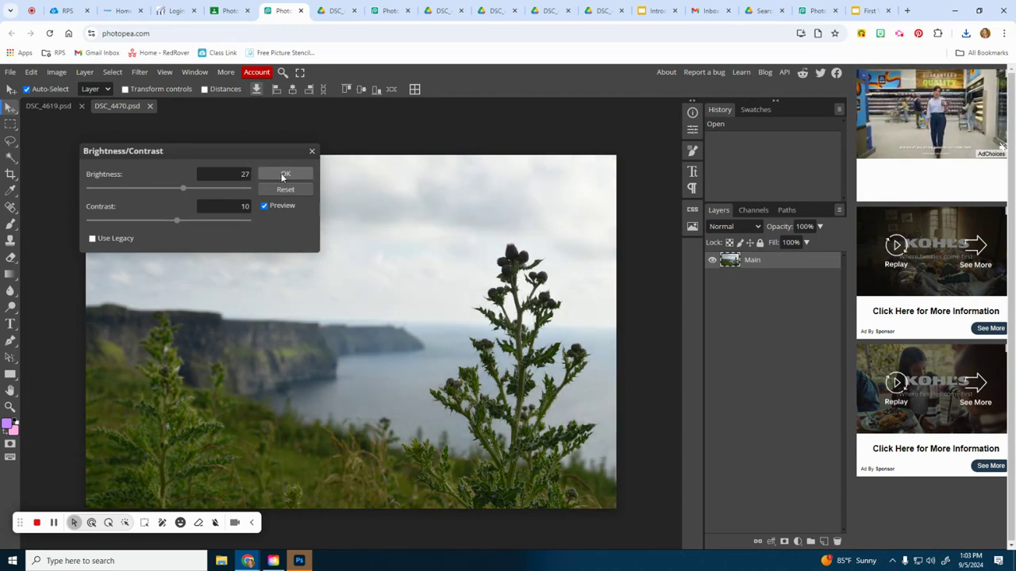
pyautogui.click(284, 176)
# - Apply a Levels adjustment to the DSC_4470 photo with input black 27, midtone 1.66 and white 162
pyautogui.click(57, 71)
pyautogui.moveTo(77, 108)
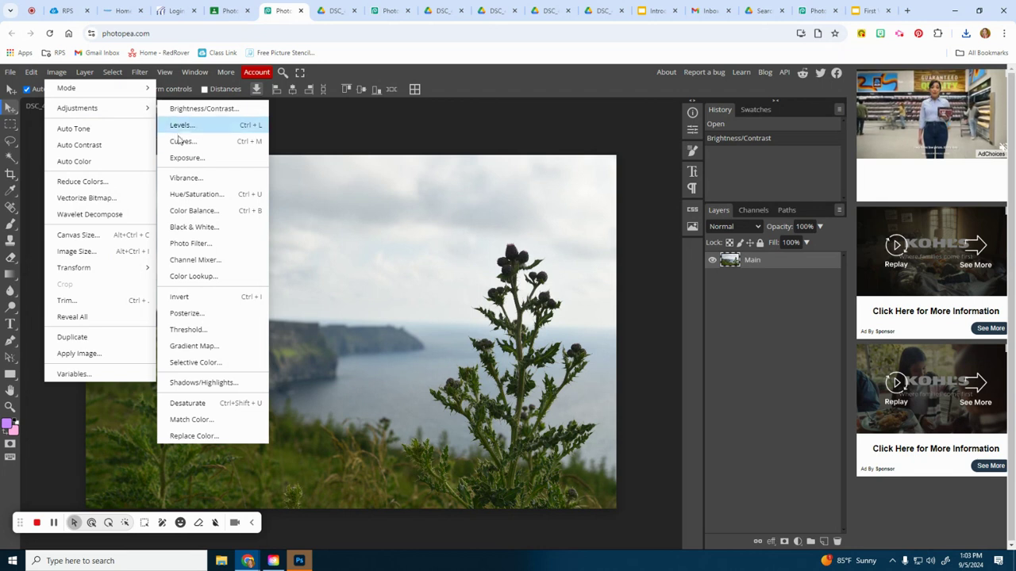
pyautogui.click(181, 127)
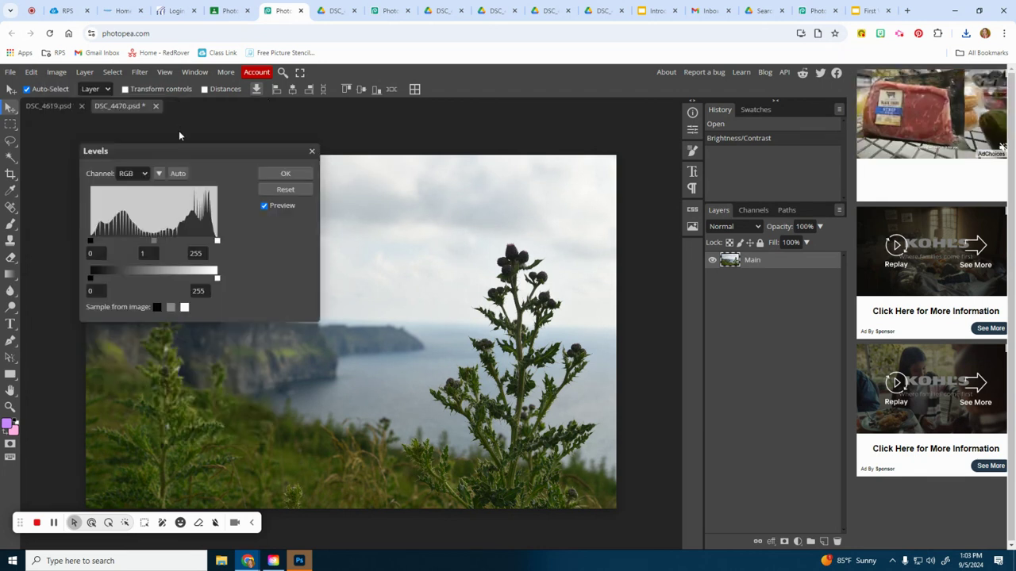
pyautogui.moveTo(186, 152); pyautogui.dragTo(222, 99)
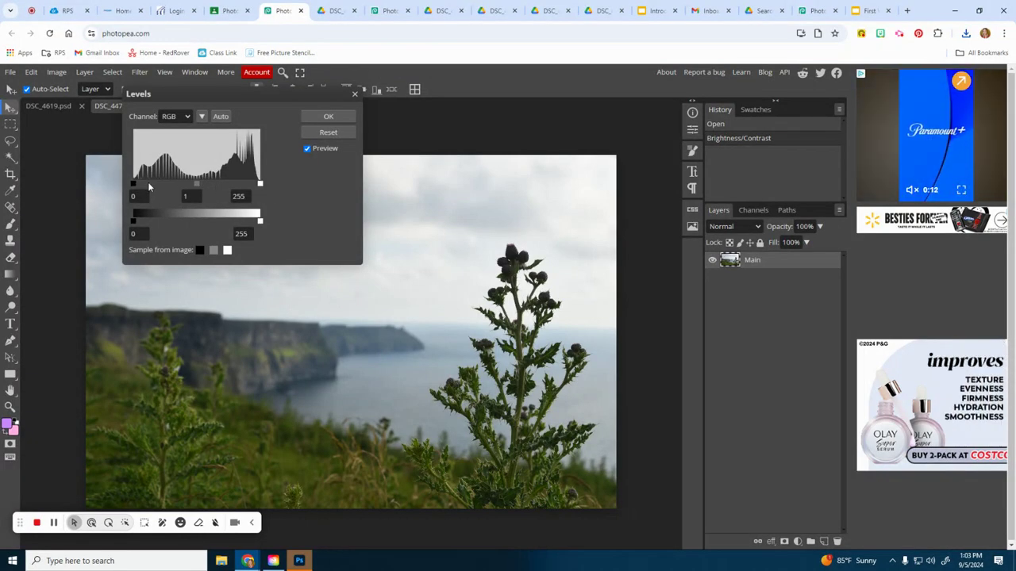
pyautogui.moveTo(148, 182); pyautogui.dragTo(190, 183)
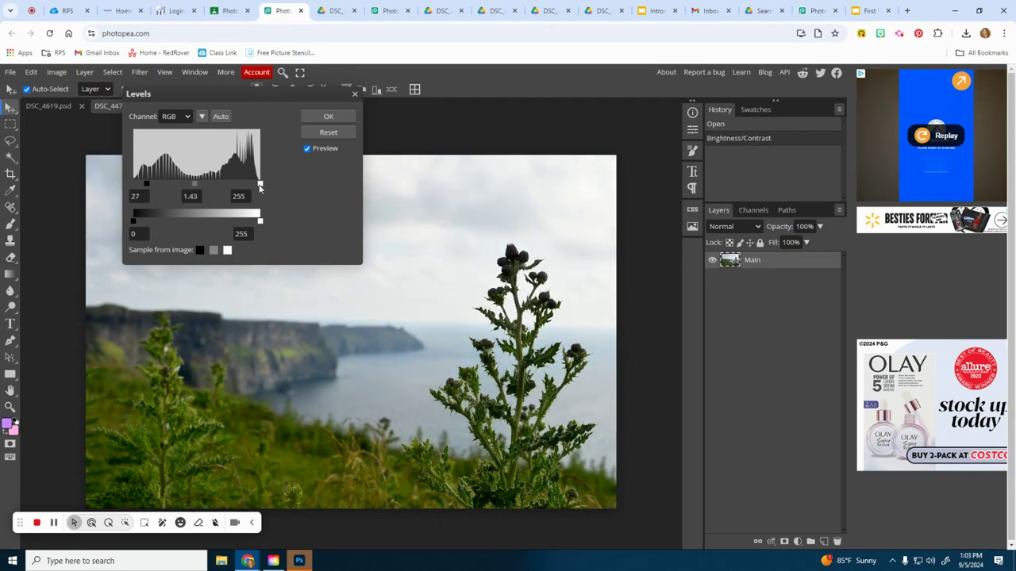
pyautogui.click(236, 187)
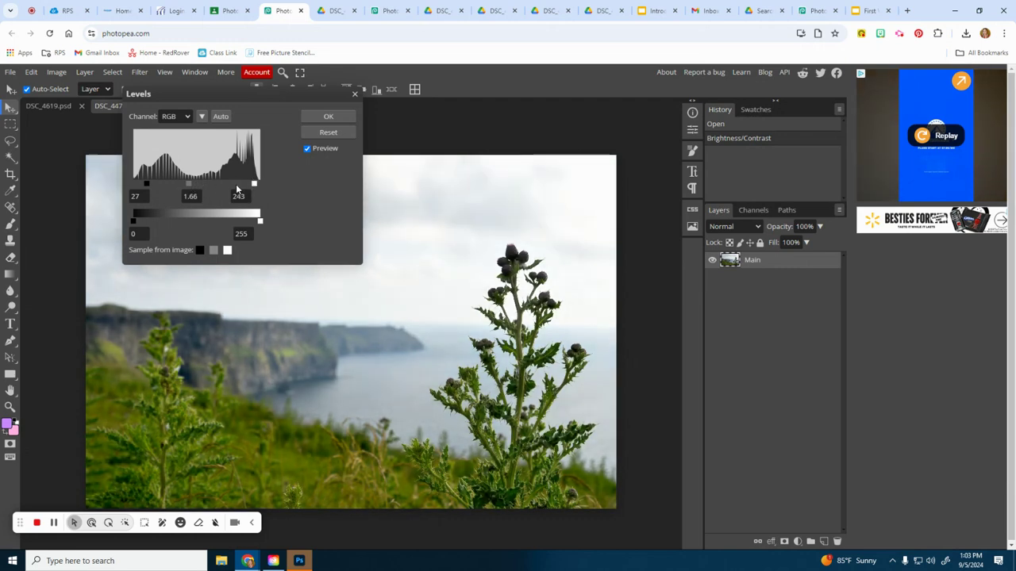
pyautogui.moveTo(237, 187); pyautogui.dragTo(206, 183)
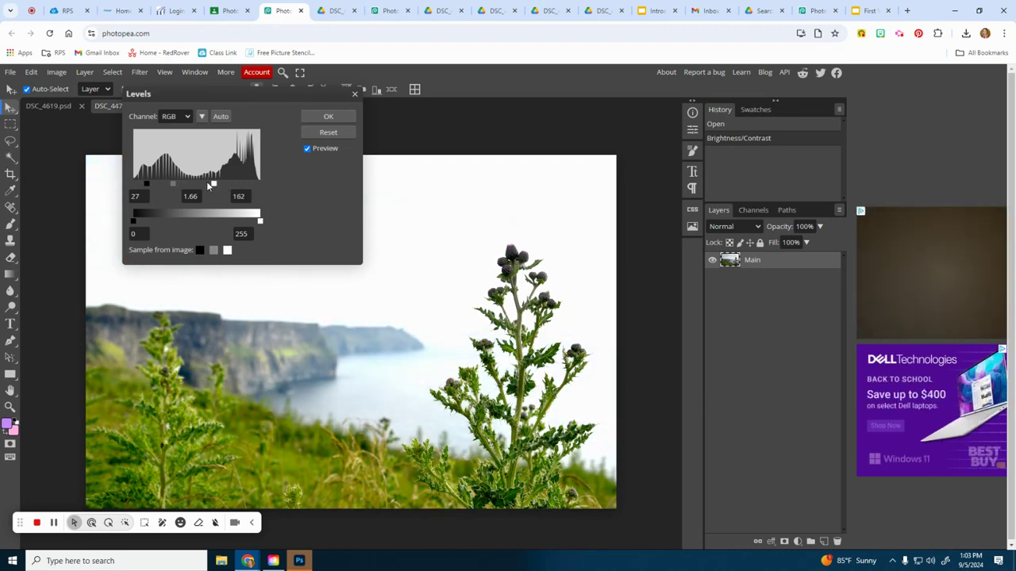
pyautogui.click(324, 115)
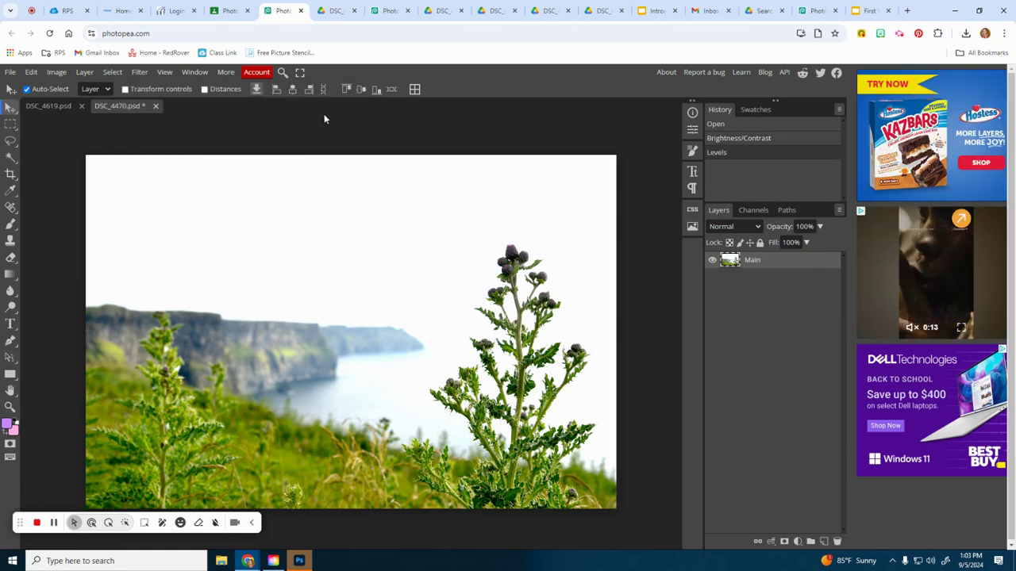
# - Export the adjusted DSC_4470 photo as a JPG named photo2
pyautogui.click(11, 72)
pyautogui.moveTo(40, 228)
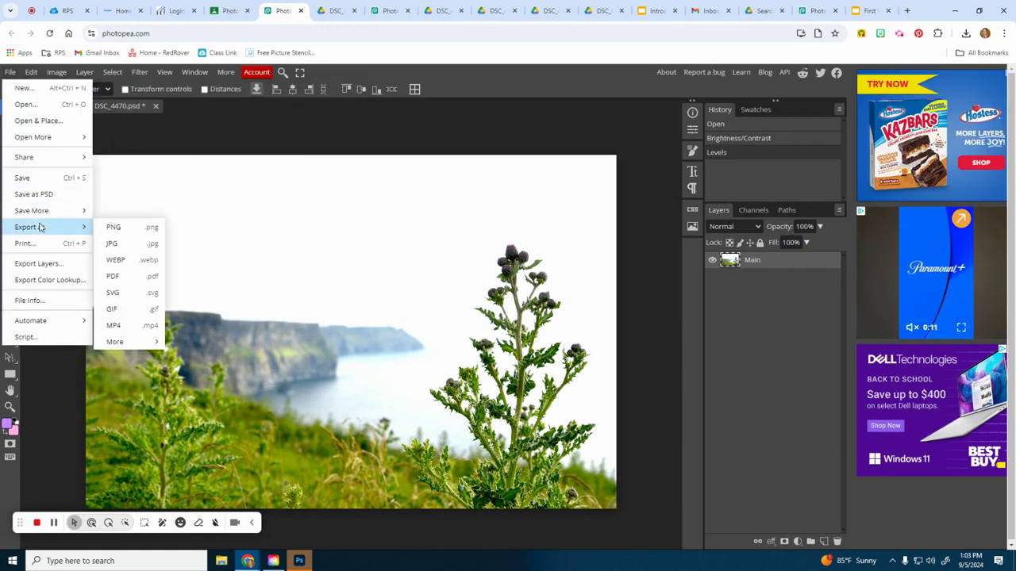
pyautogui.click(128, 245)
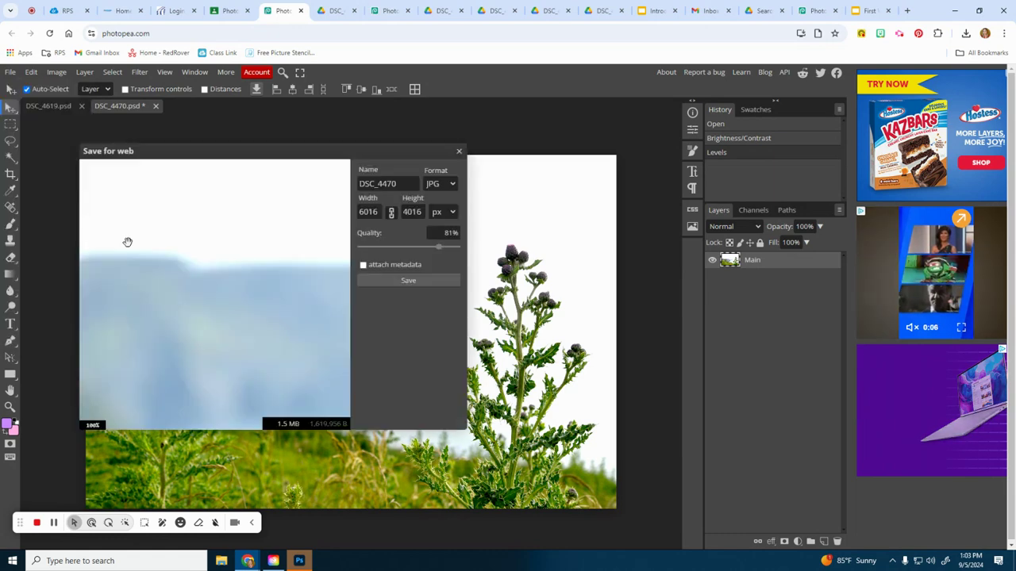
pyautogui.doubleClick(400, 183)
pyautogui.write('photo2')
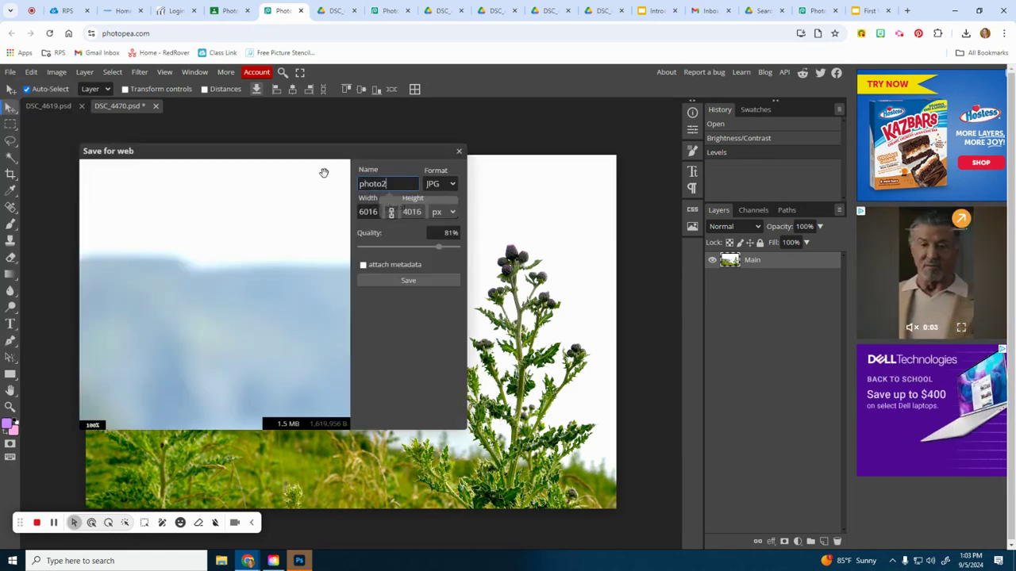
pyautogui.click(408, 280)
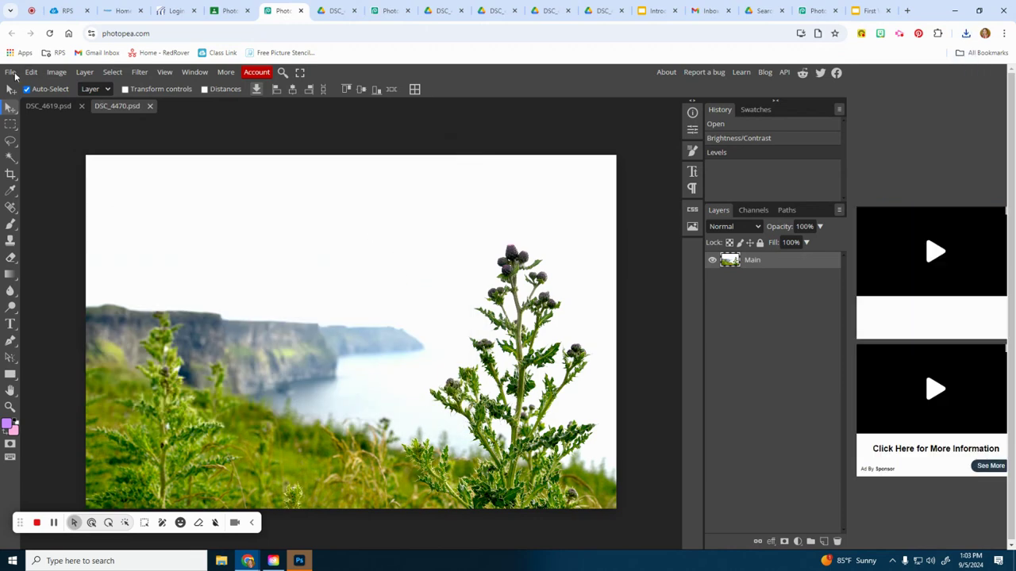
# - Open DSC_4425.JPG from the Downloads folder and check the assignment's third photo task
pyautogui.click(11, 72)
pyautogui.click(24, 105)
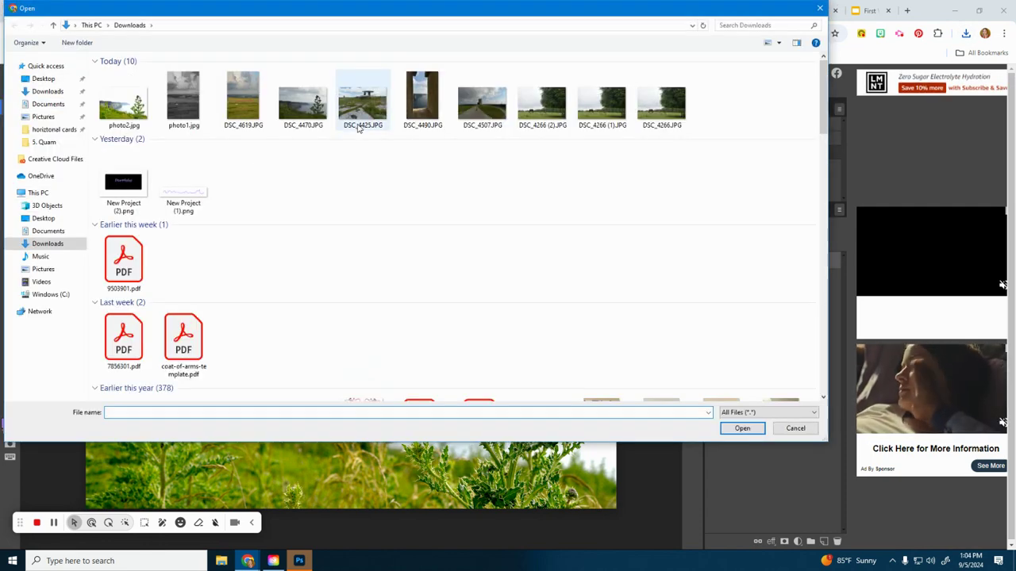
pyautogui.doubleClick(360, 108)
pyautogui.click(223, 15)
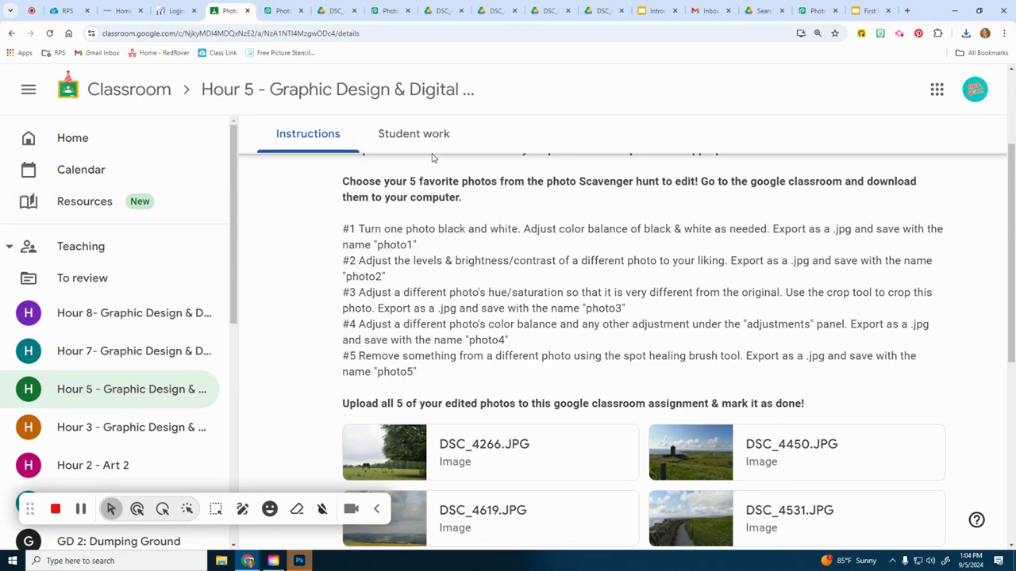
# - Apply a Hue/Saturation adjustment to the DSC_4425 photo with Hue 124 and Saturation 49
pyautogui.click(286, 12)
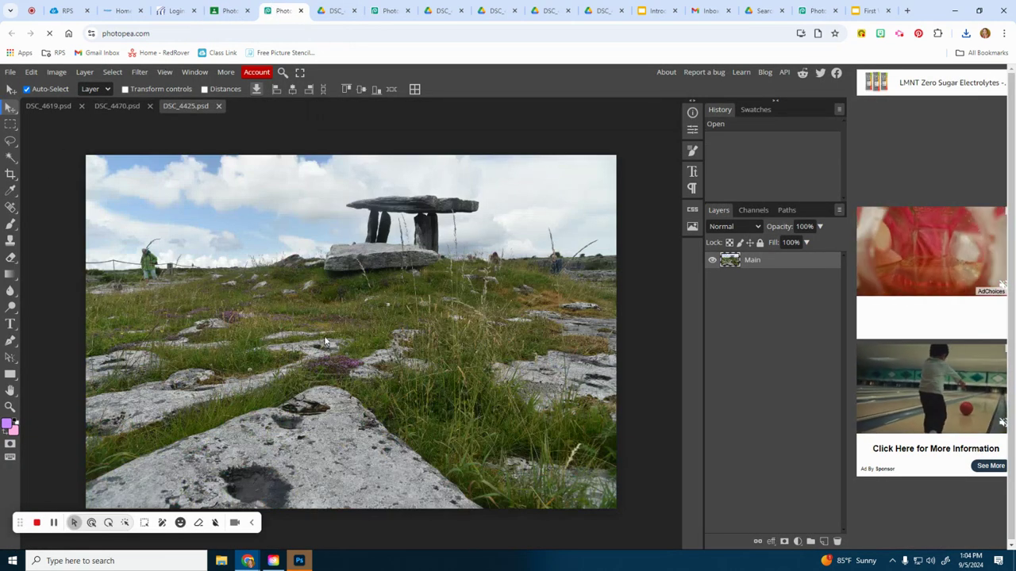
pyautogui.click(55, 71)
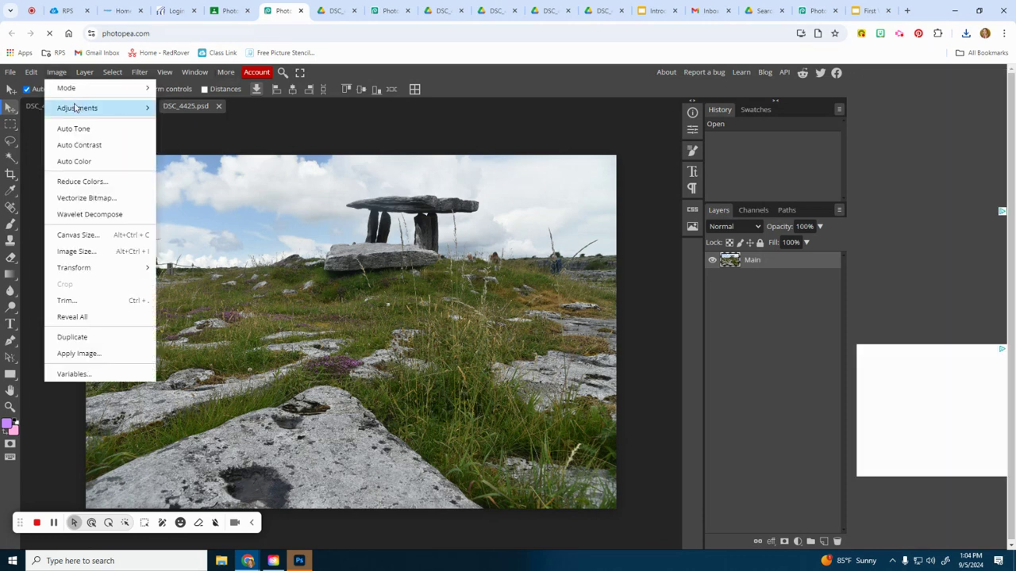
pyautogui.moveTo(76, 107)
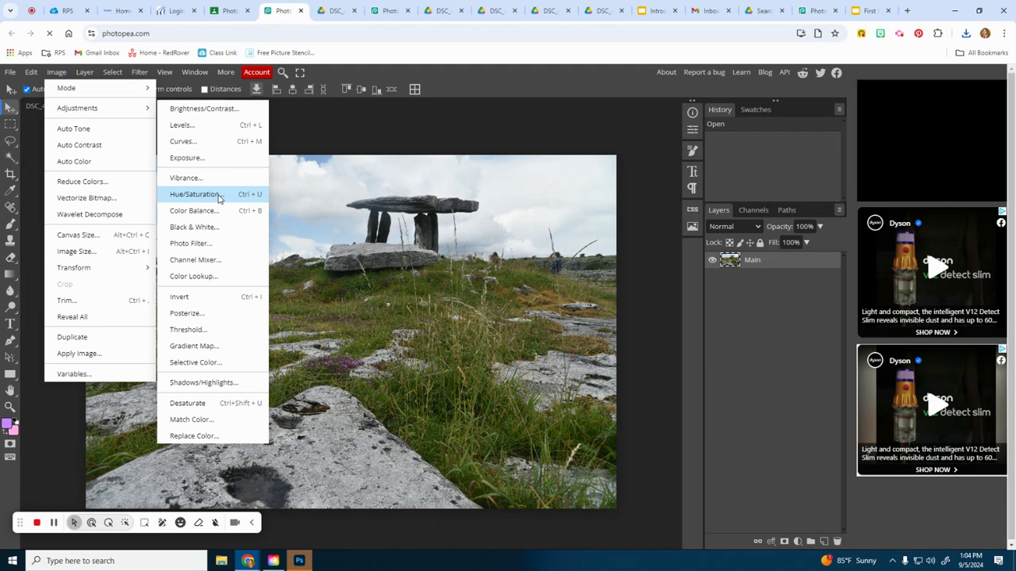
pyautogui.hotkey('ctrl', 'u')
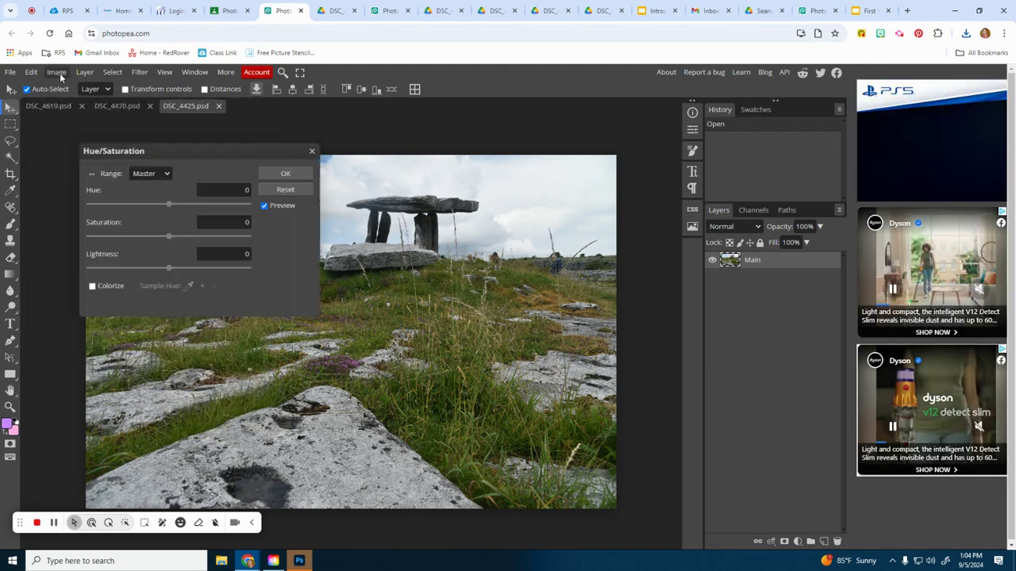
pyautogui.moveTo(196, 149); pyautogui.dragTo(156, 138)
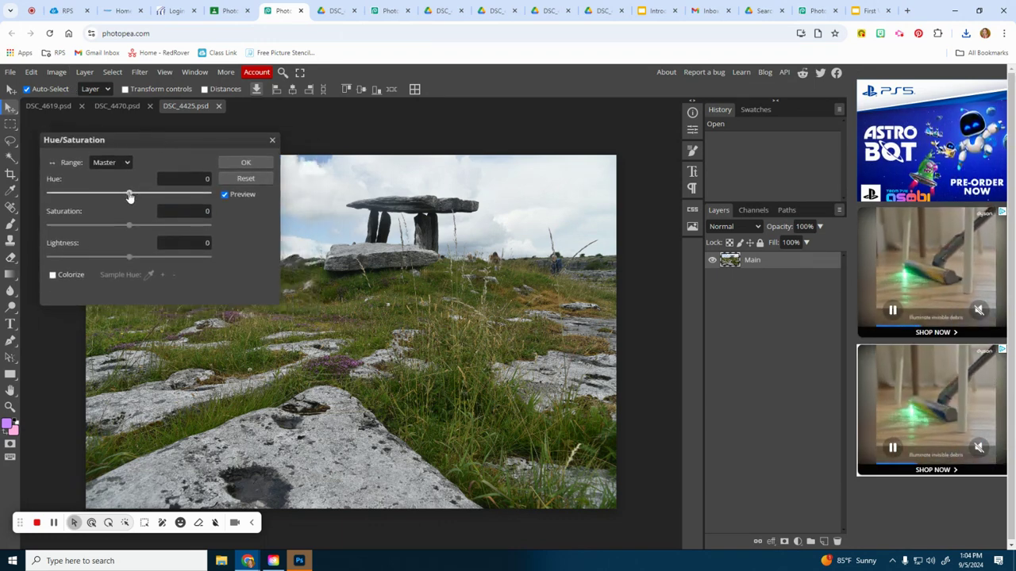
pyautogui.moveTo(129, 194); pyautogui.dragTo(186, 196)
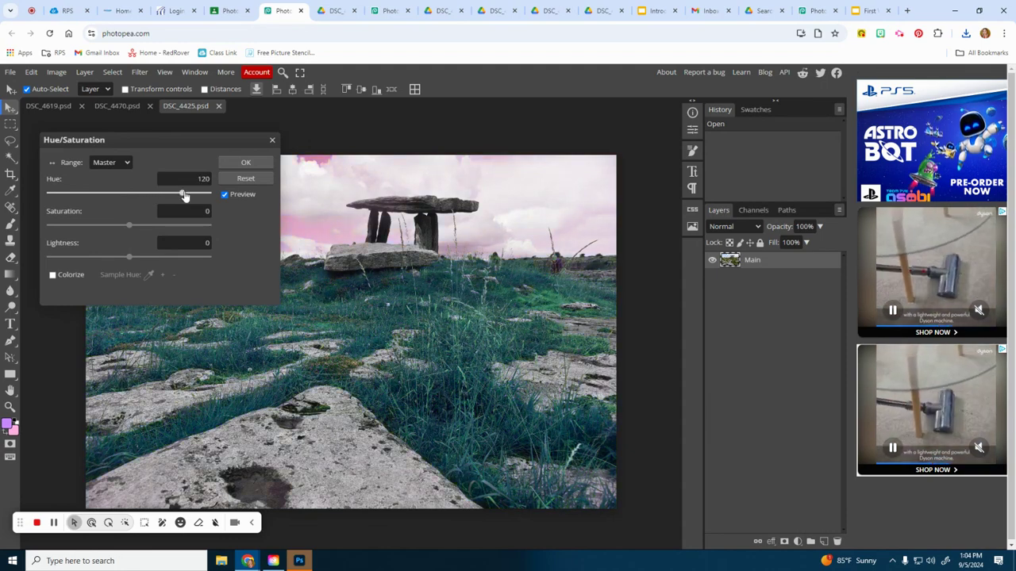
pyautogui.moveTo(130, 228); pyautogui.dragTo(150, 227)
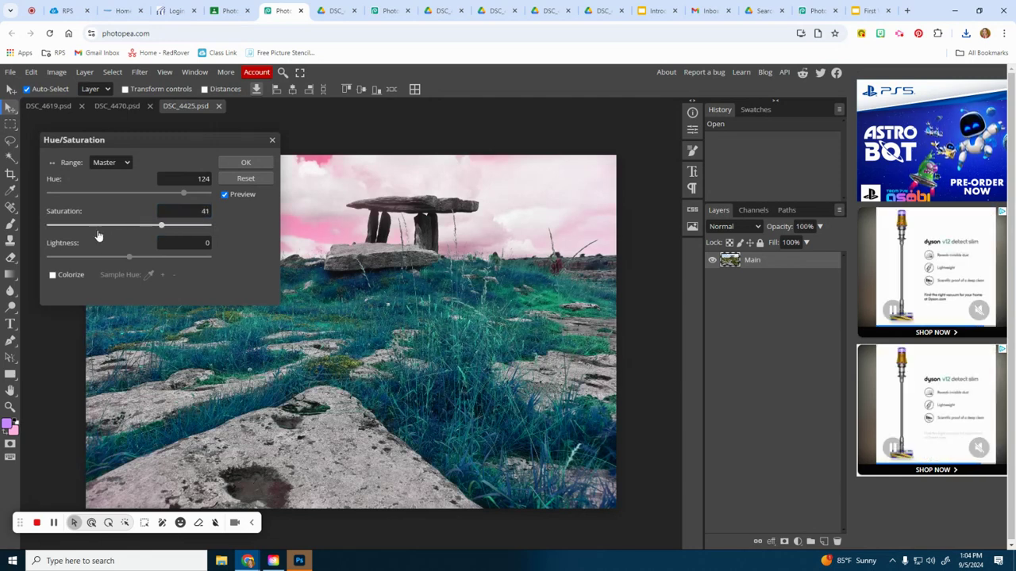
pyautogui.moveTo(161, 227); pyautogui.dragTo(232, 232)
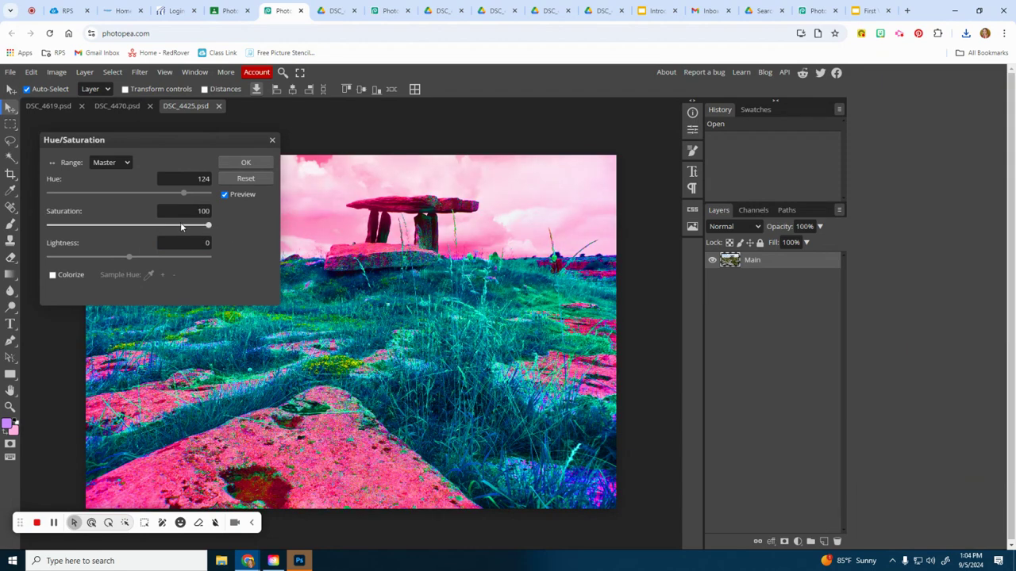
pyautogui.moveTo(160, 228); pyautogui.dragTo(147, 227)
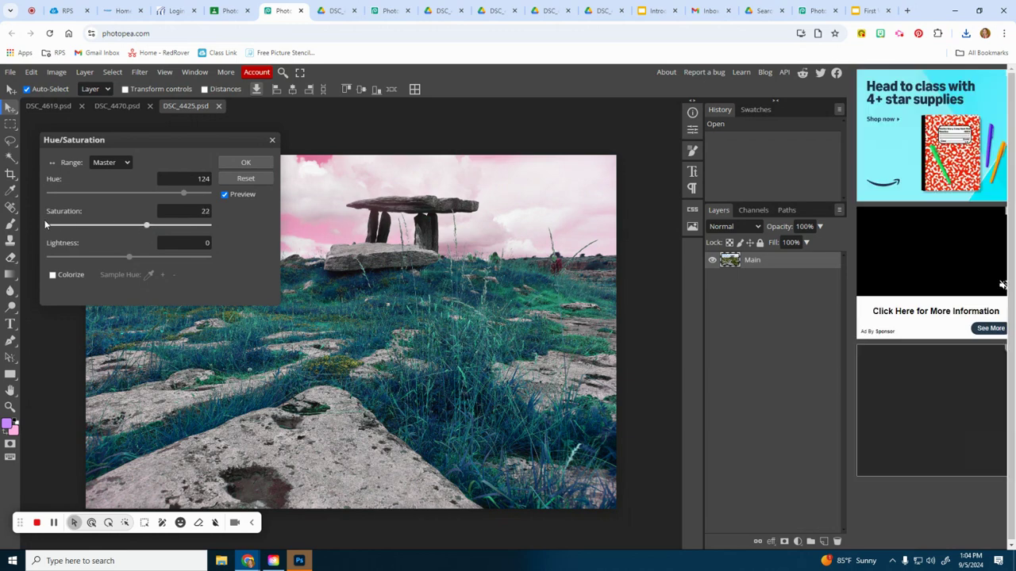
pyautogui.moveTo(45, 226); pyautogui.dragTo(134, 228)
pyautogui.click(134, 226)
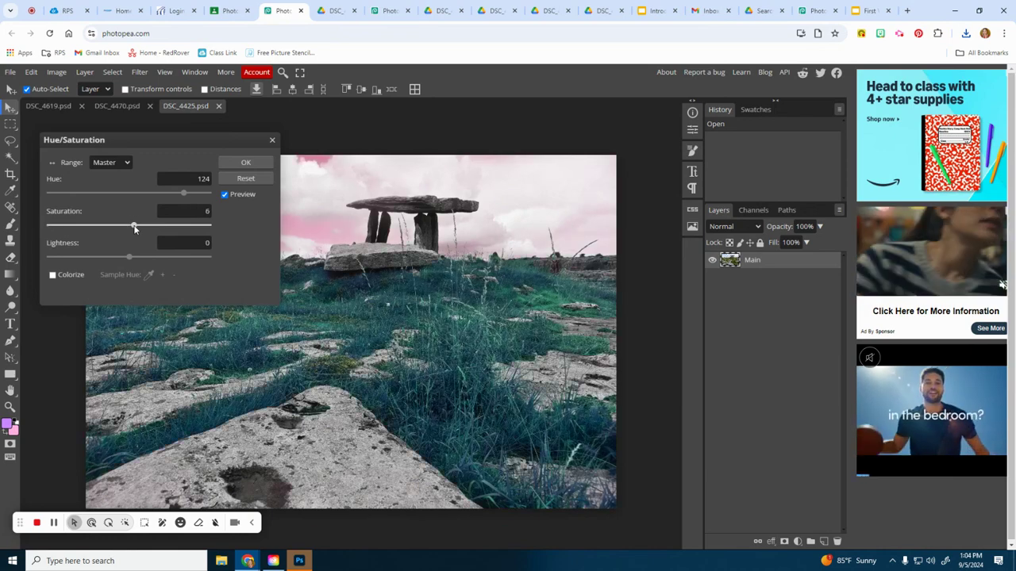
pyautogui.moveTo(134, 225); pyautogui.dragTo(171, 228)
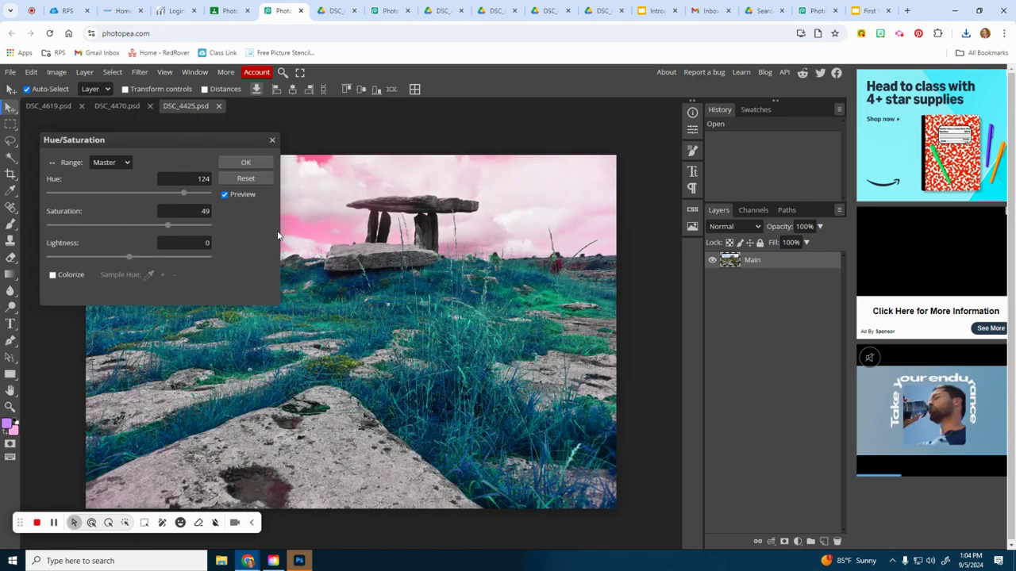
pyautogui.click(245, 162)
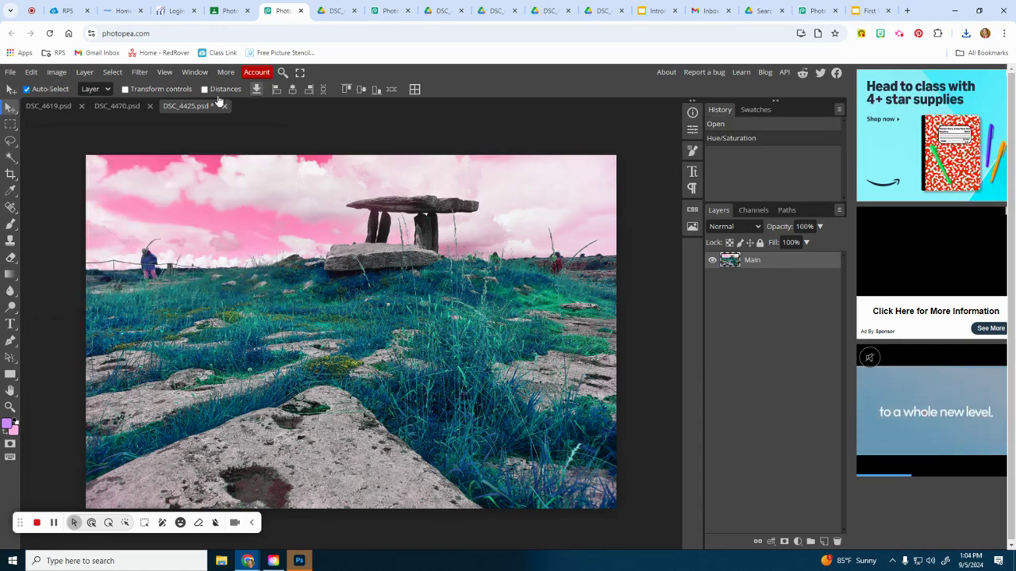
# - Check the third photo task, then crop both sides of the DSC_4425 photo to about 4182 × 4016 px, keeping its full height
pyautogui.click(226, 10)
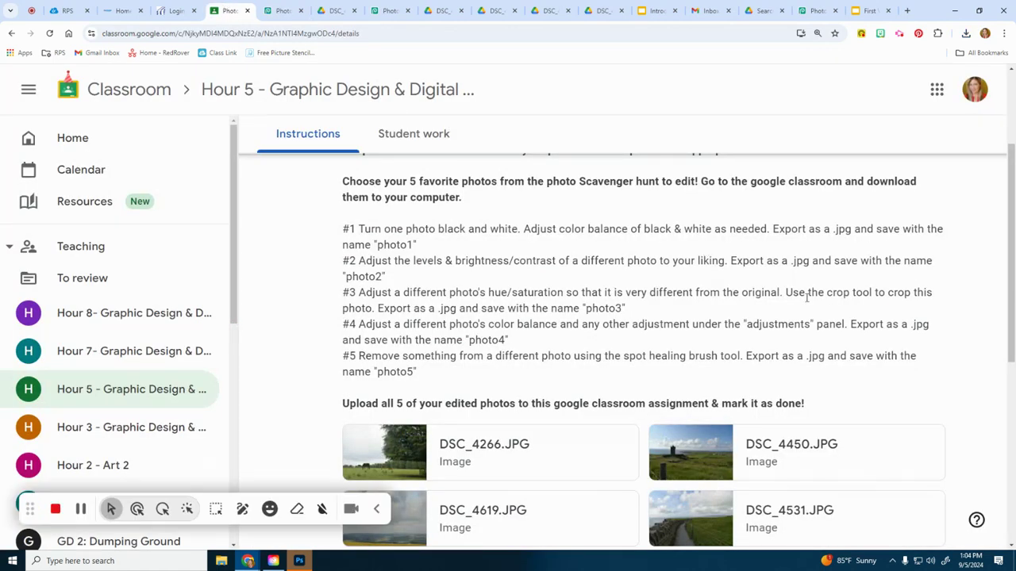
pyautogui.click(283, 10)
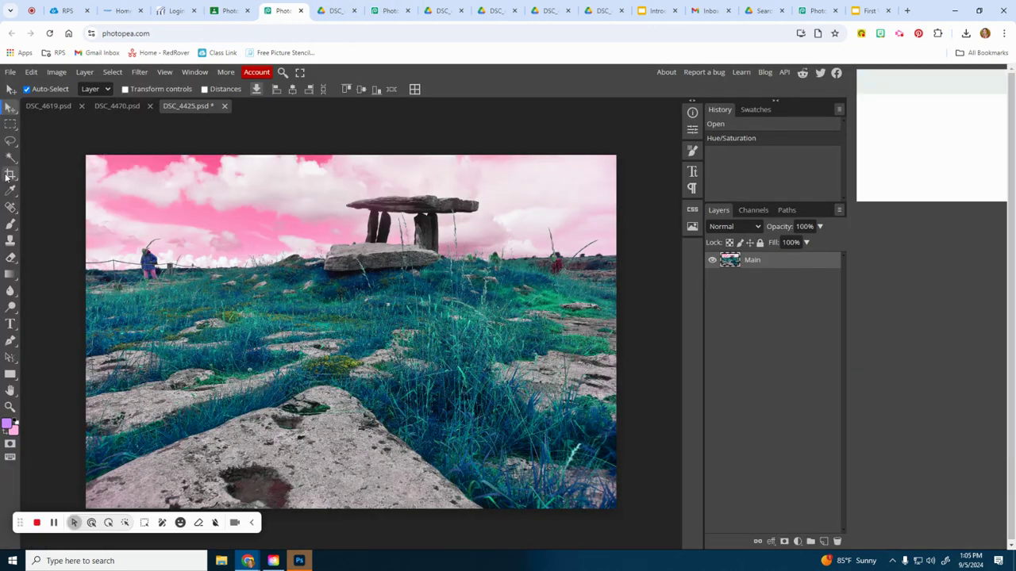
pyautogui.click(9, 175)
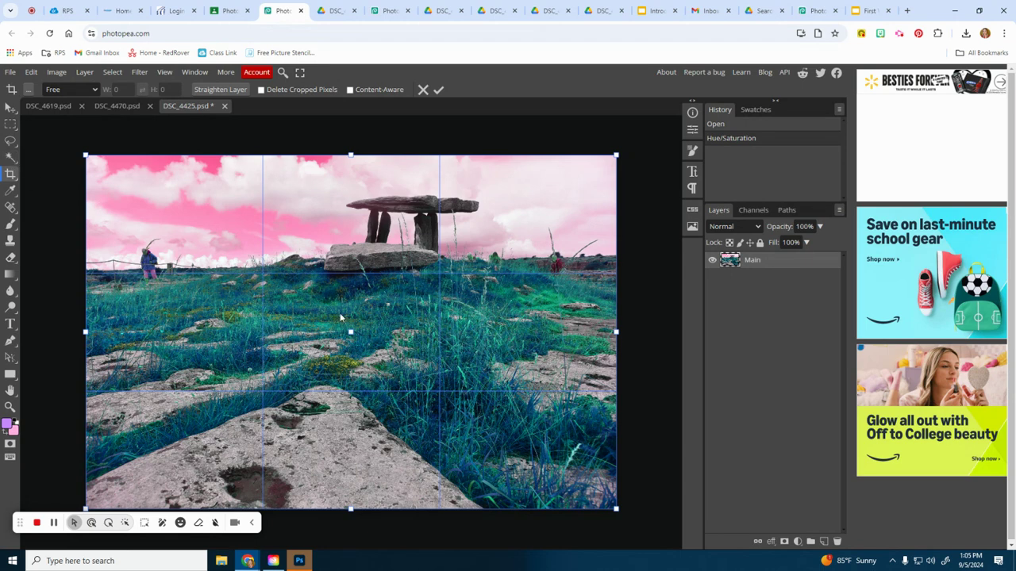
pyautogui.moveTo(85, 332); pyautogui.dragTo(164, 332)
pyautogui.moveTo(619, 333); pyautogui.dragTo(533, 333)
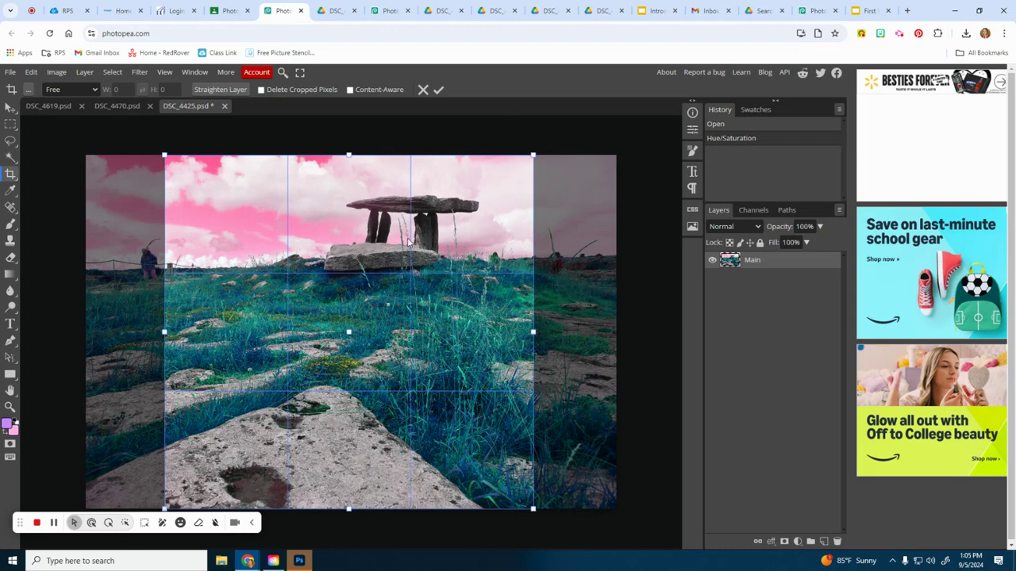
pyautogui.press('Return')
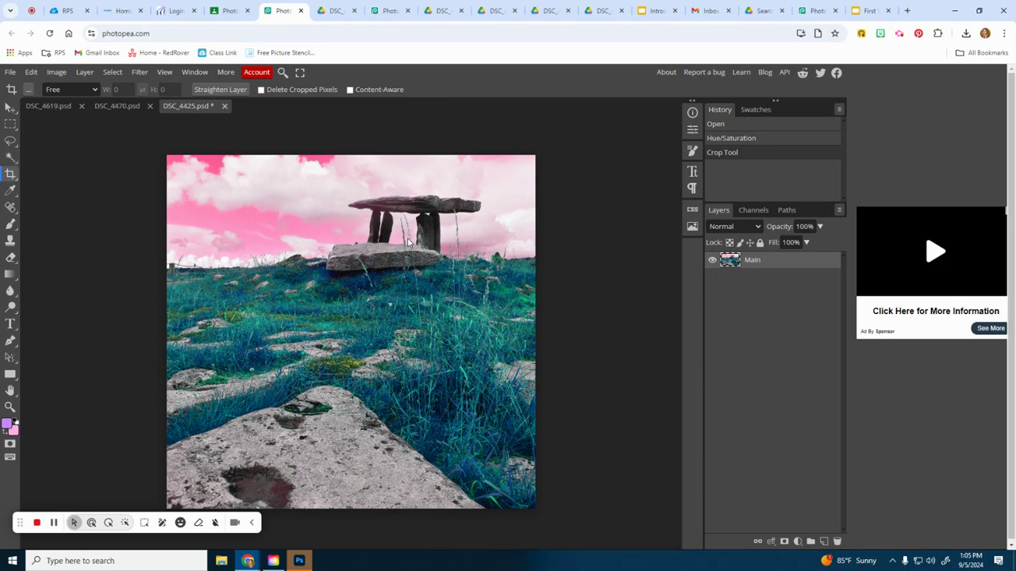
# - Export the cropped DSC_4425 photo as a JPG named photo3
pyautogui.click(10, 73)
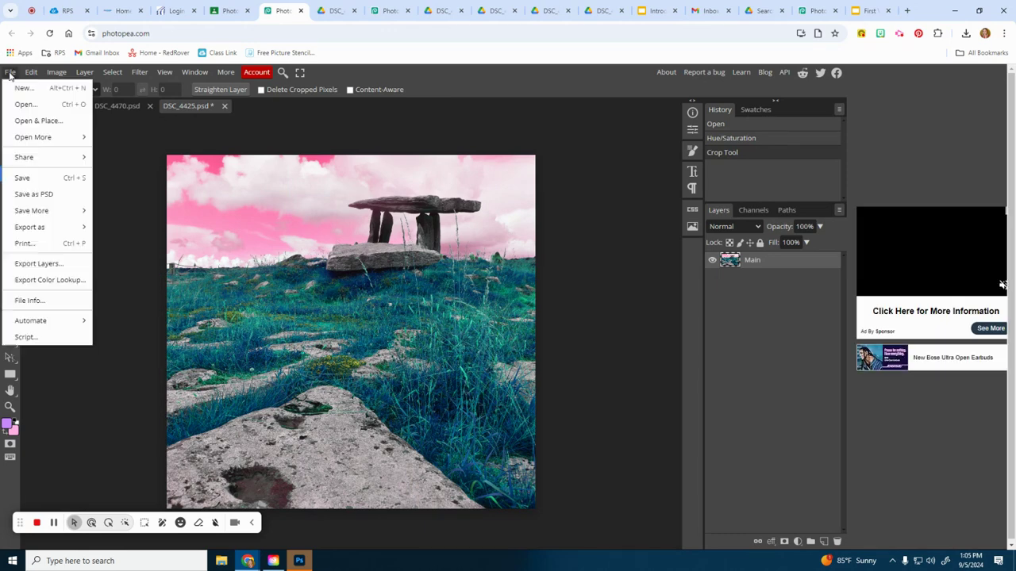
pyautogui.moveTo(34, 228)
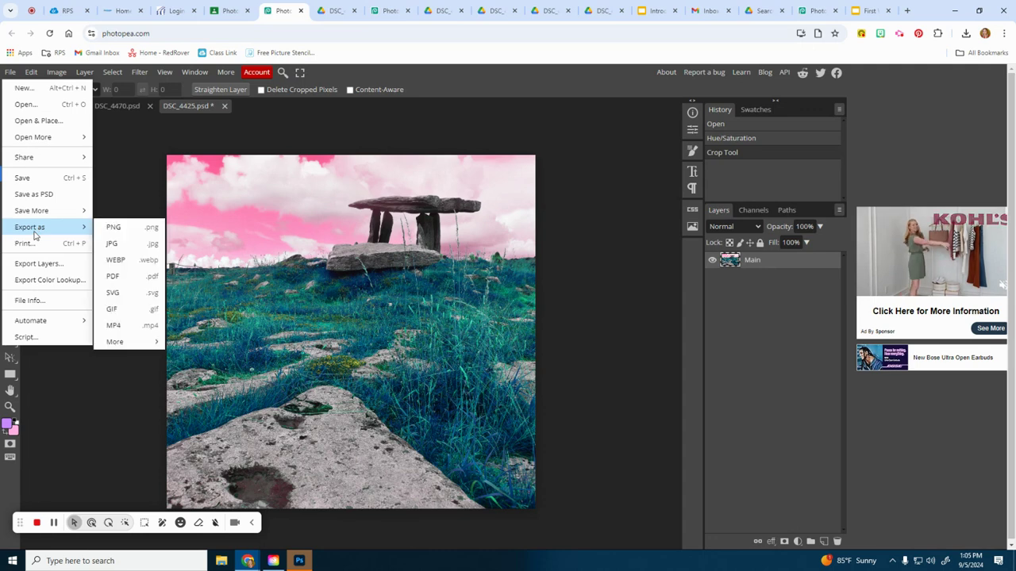
pyautogui.click(113, 243)
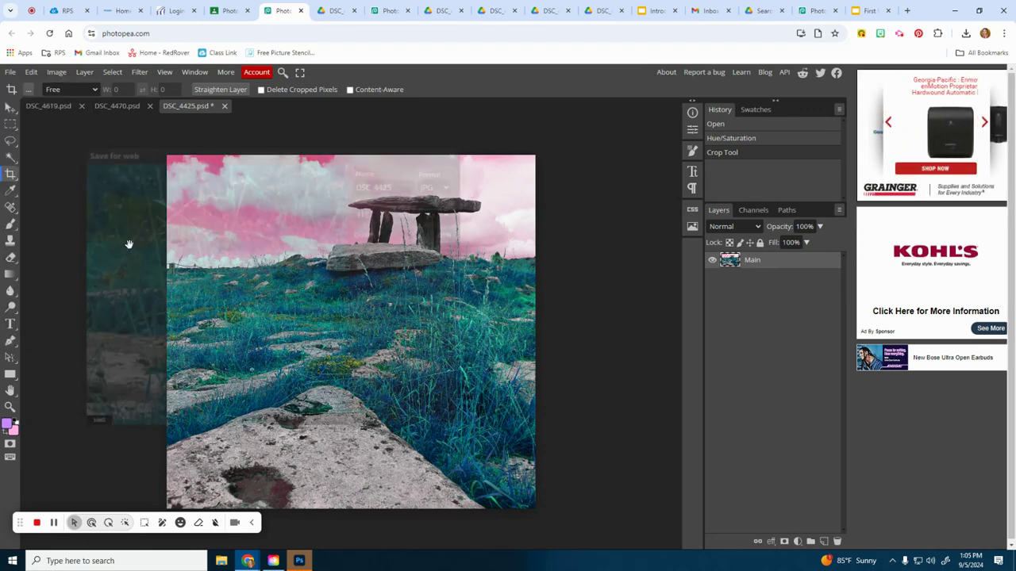
pyautogui.doubleClick(401, 184)
pyautogui.write('photo3')
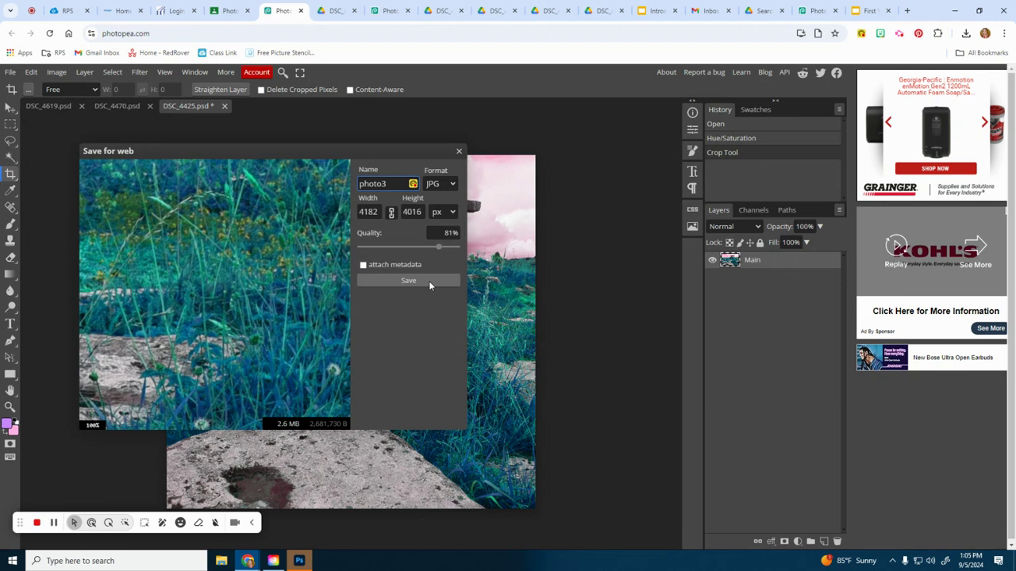
pyautogui.click(428, 282)
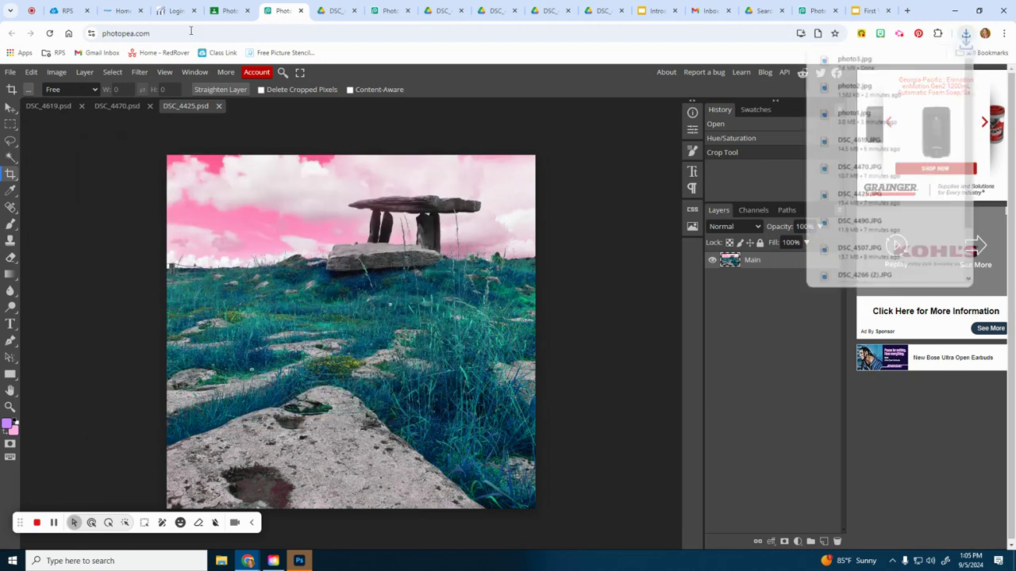
# - Check the assignment's fourth photo task and open DSC_4490.JPG from the Downloads folder
pyautogui.click(229, 10)
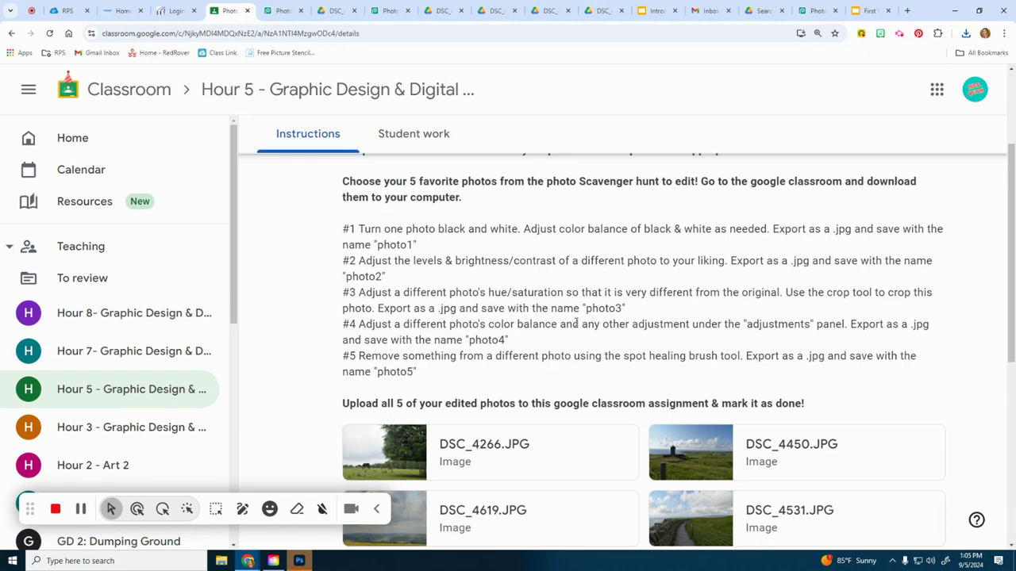
pyautogui.moveTo(656, 325); pyautogui.dragTo(788, 325)
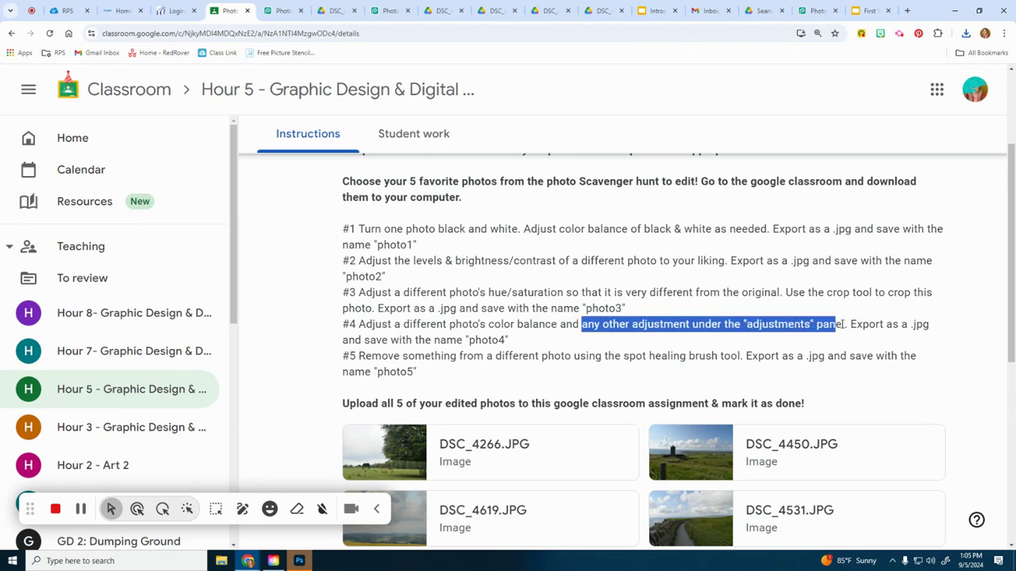
pyautogui.click(274, 11)
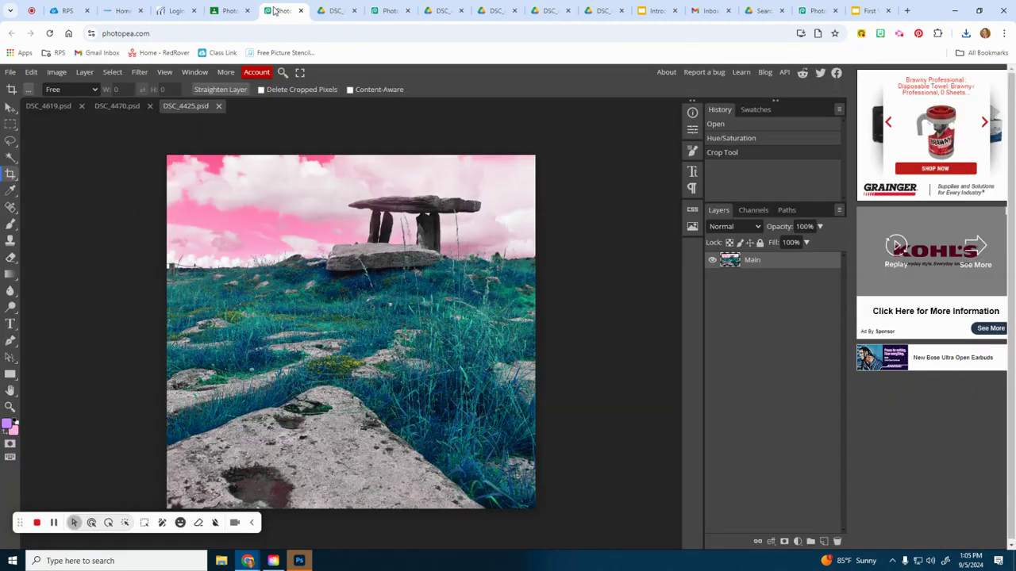
pyautogui.click(10, 72)
pyautogui.click(21, 103)
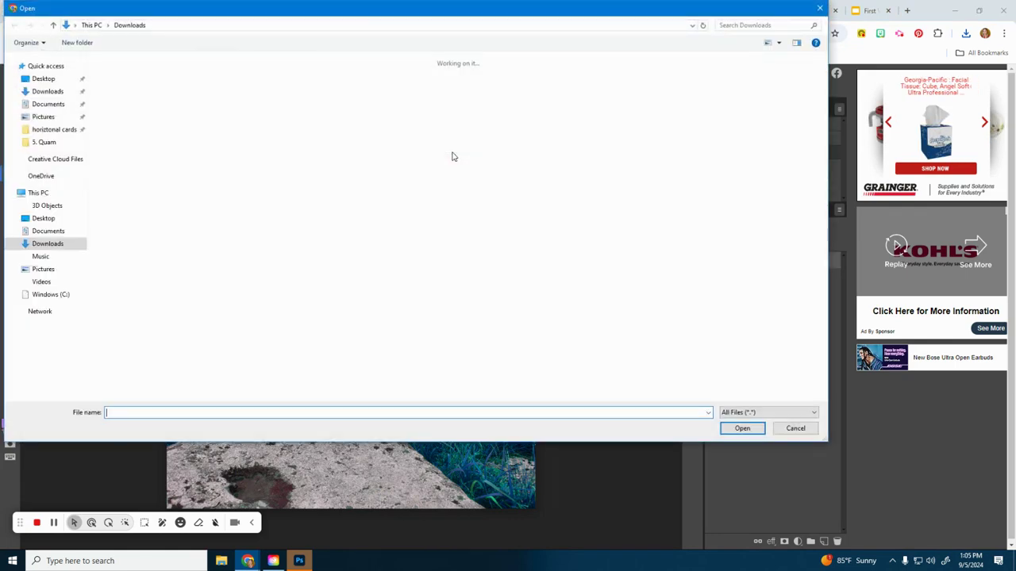
pyautogui.doubleClick(476, 123)
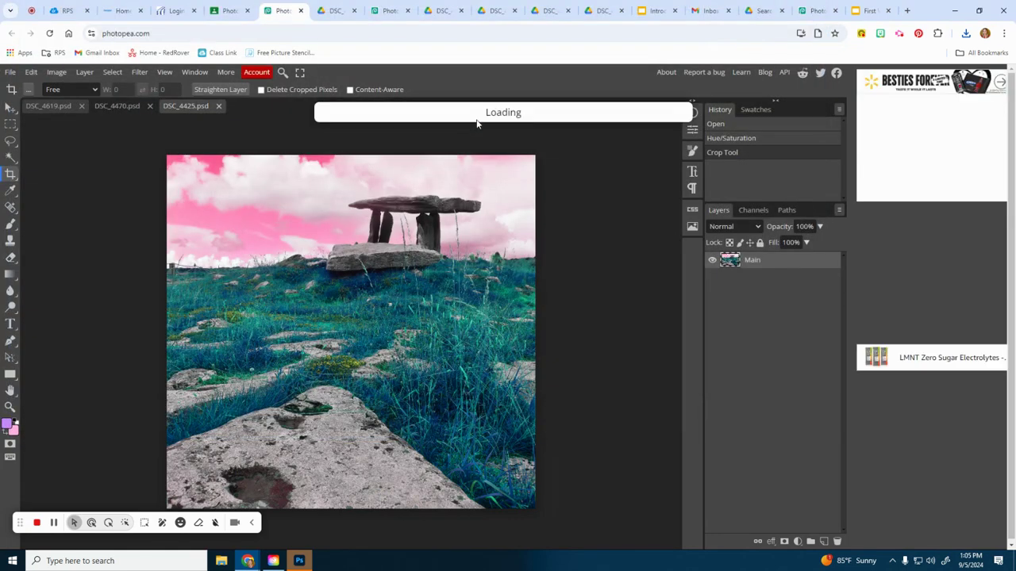
# - Start a Color Balance adjustment on the DSC_4490 photo with Shadows at Cyan-Red -40, Magenta-Green 13 and Yellow-Blue 32
pyautogui.click(56, 72)
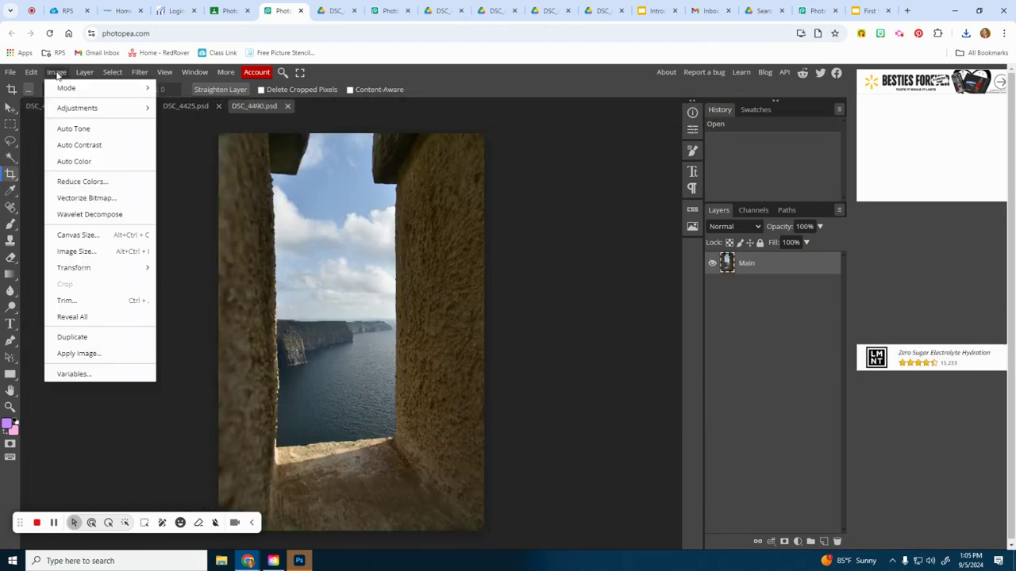
pyautogui.moveTo(67, 112)
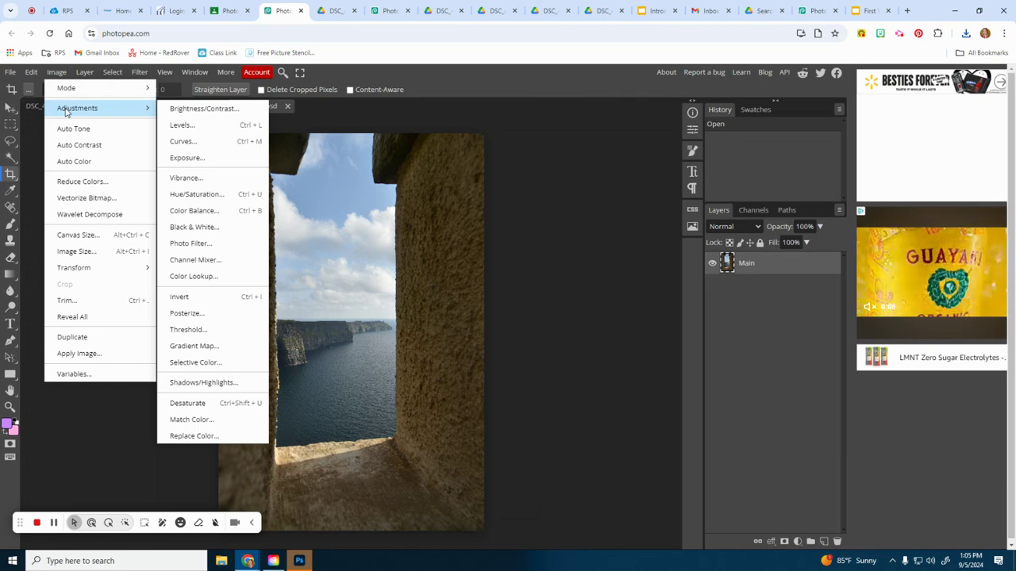
pyautogui.click(197, 210)
pyautogui.moveTo(188, 156); pyautogui.dragTo(571, 167)
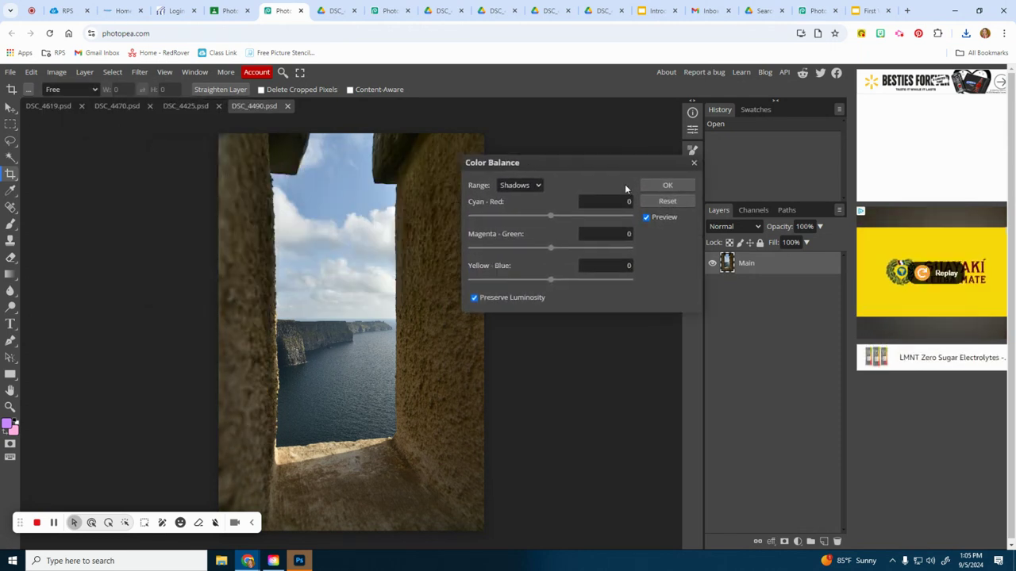
pyautogui.moveTo(624, 185); pyautogui.dragTo(626, 185)
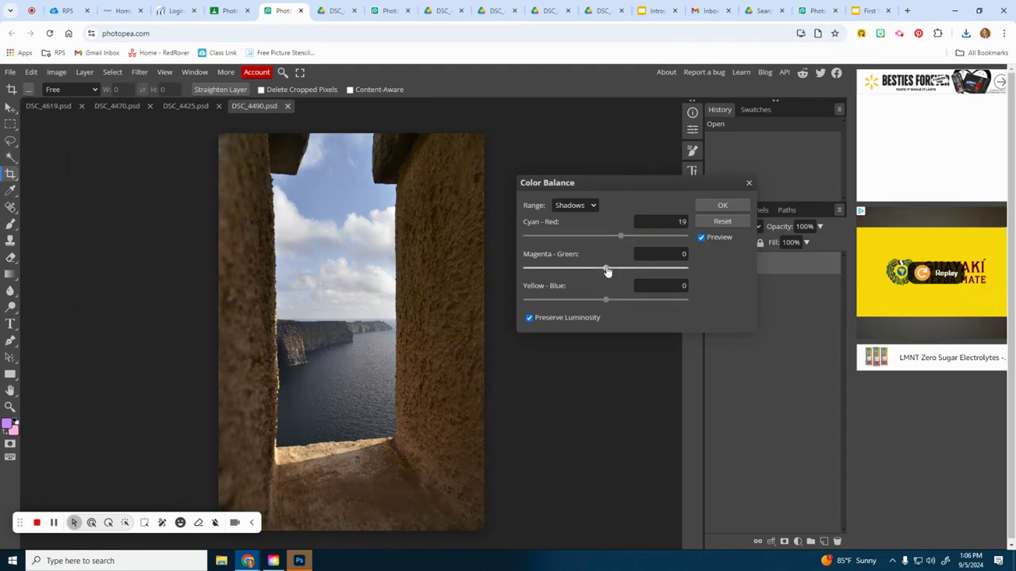
pyautogui.moveTo(593, 272); pyautogui.dragTo(592, 271)
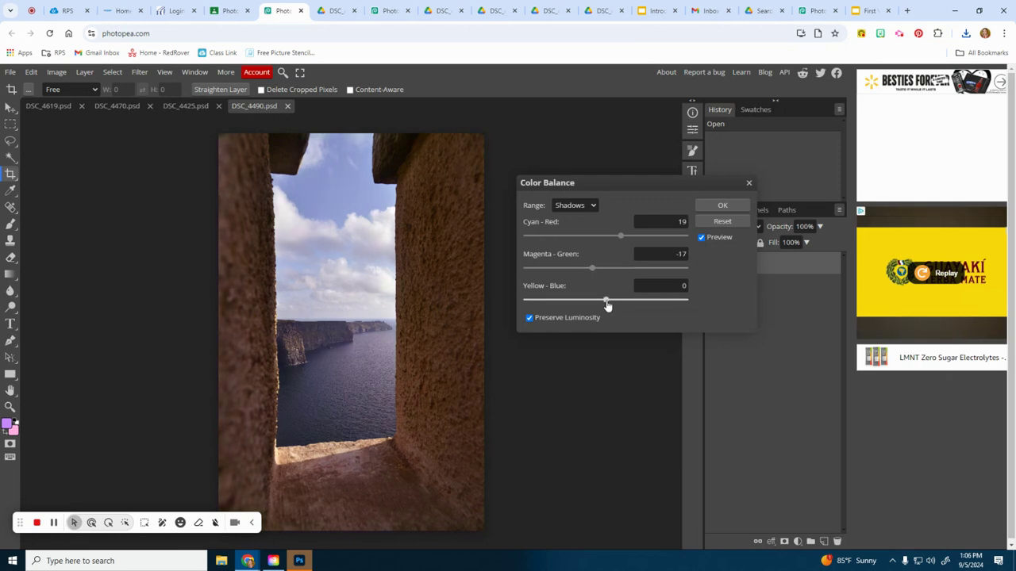
pyautogui.moveTo(587, 305); pyautogui.dragTo(588, 302)
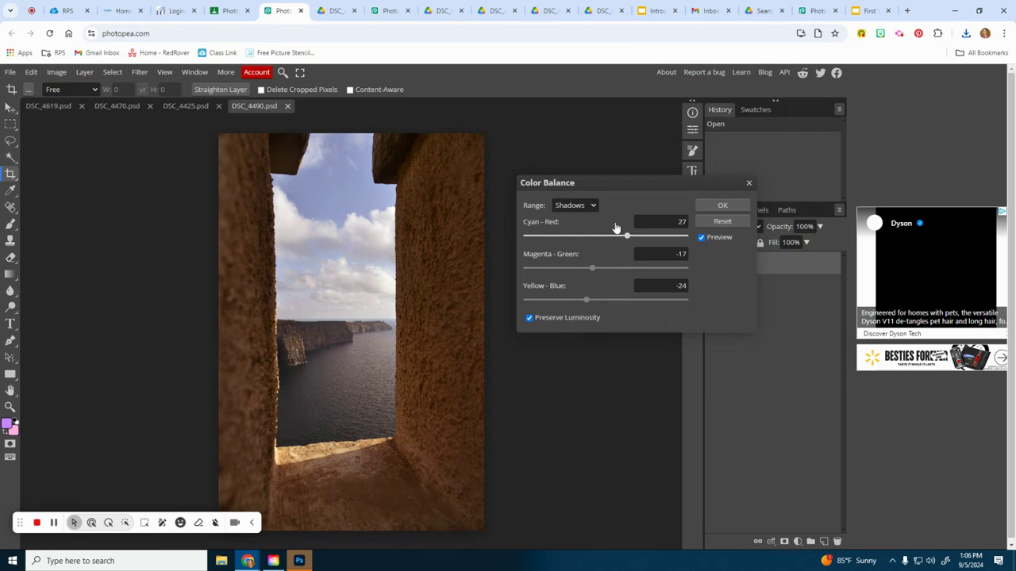
pyautogui.moveTo(627, 237); pyautogui.dragTo(632, 238)
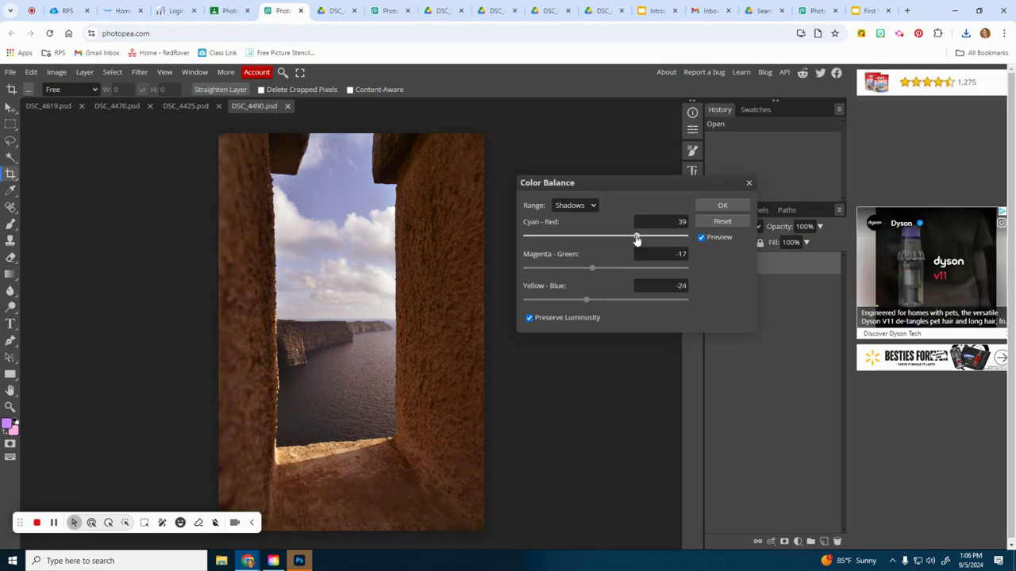
pyautogui.click(575, 244)
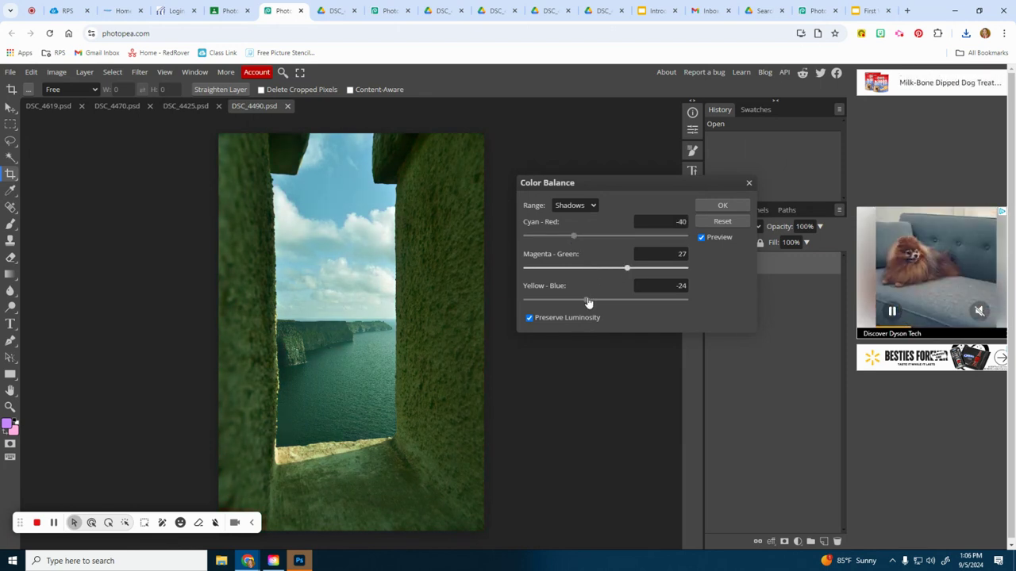
pyautogui.moveTo(589, 302); pyautogui.dragTo(633, 305)
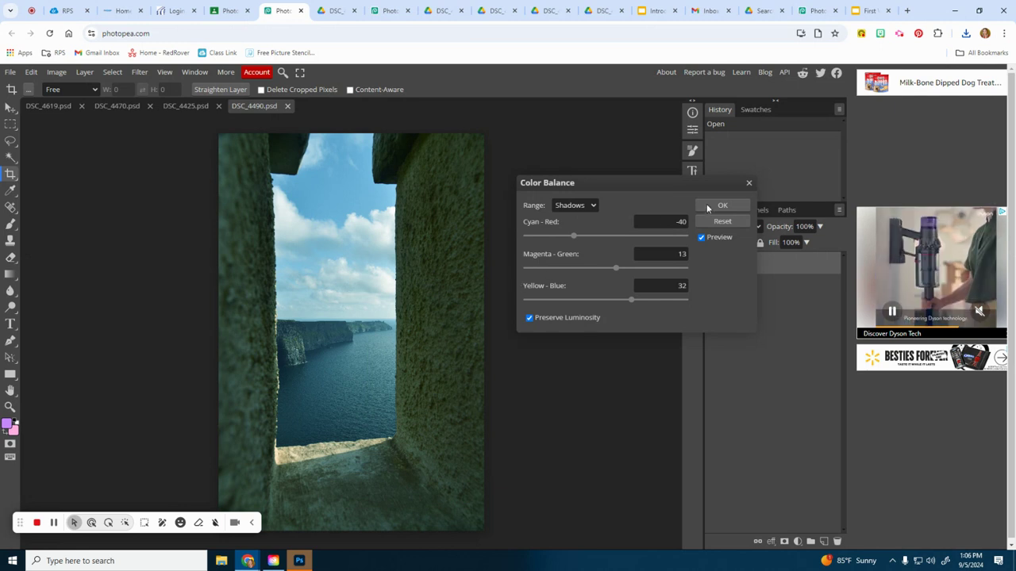
# - Set the Color Balance Midtones to Cyan-Red -35, Magenta-Green 18 and Yellow-Blue 24, compare with the original, and apply the adjustment
pyautogui.click(571, 205)
pyautogui.click(572, 233)
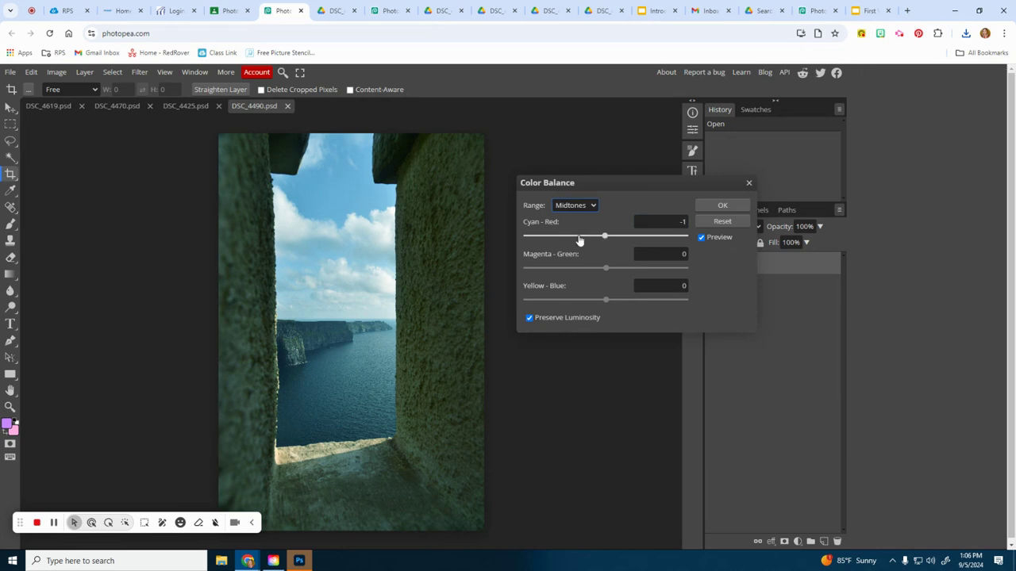
pyautogui.moveTo(581, 238); pyautogui.dragTo(579, 238)
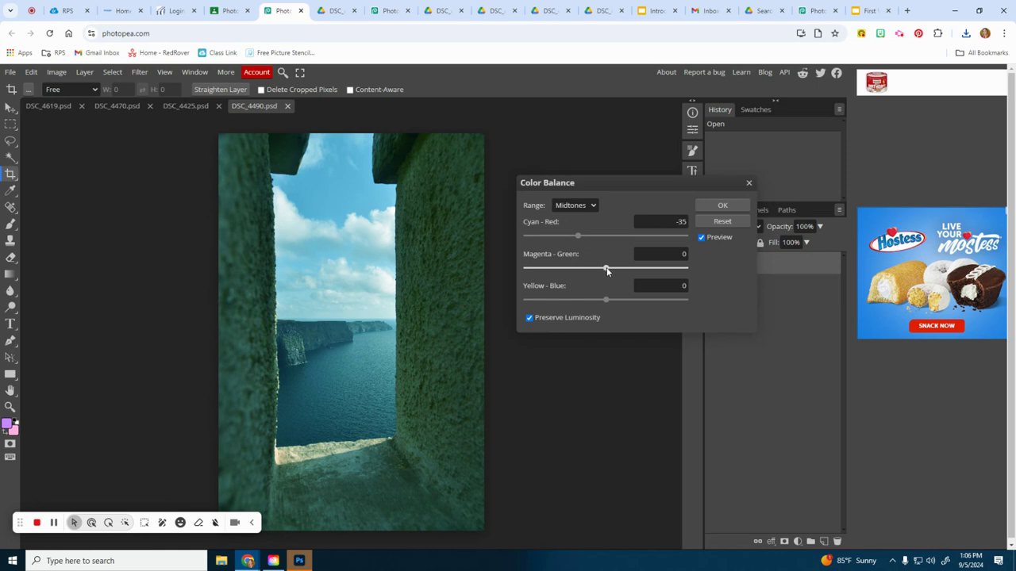
pyautogui.moveTo(607, 301); pyautogui.dragTo(626, 306)
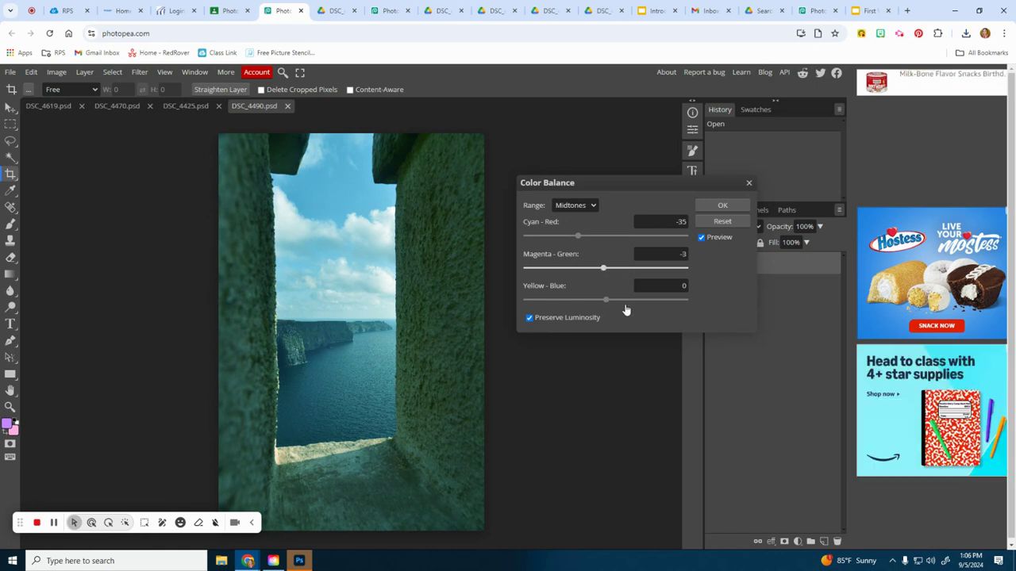
pyautogui.click(701, 238)
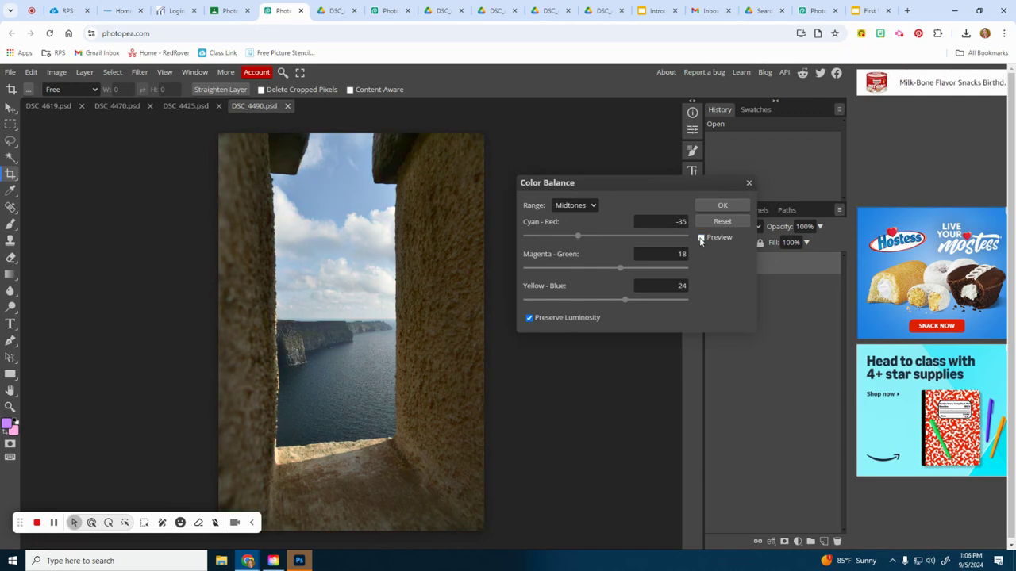
pyautogui.click(700, 238)
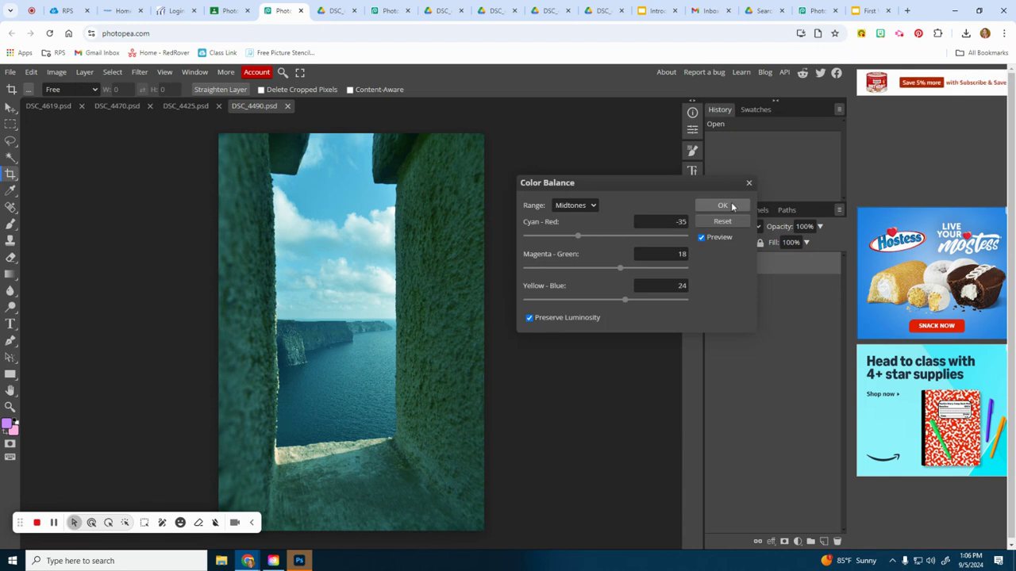
pyautogui.click(722, 205)
# - Apply a Photo Filter in violet-blue #4e00ec to the DSC_4490 photo at a high density
pyautogui.click(53, 73)
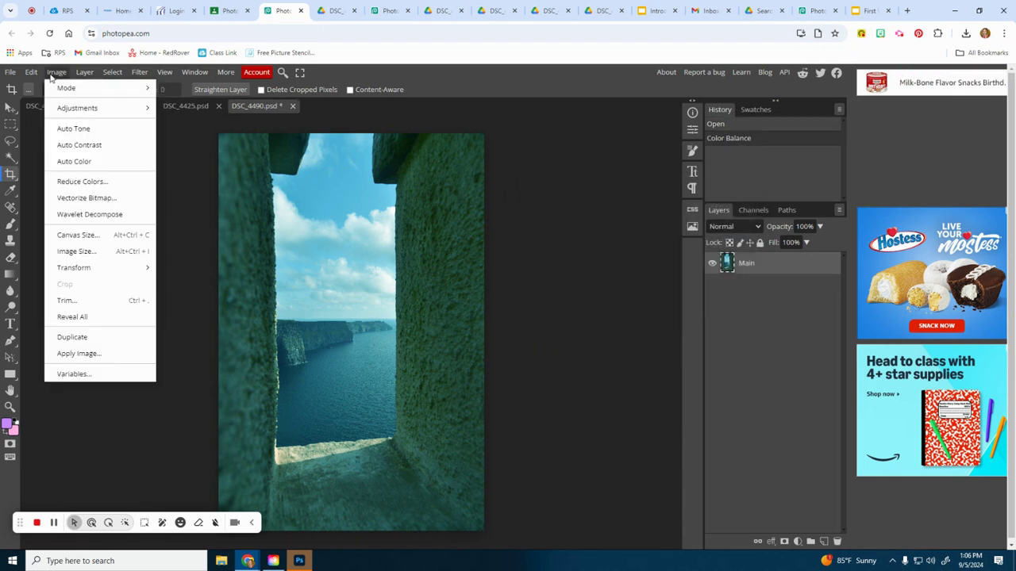
pyautogui.moveTo(76, 108)
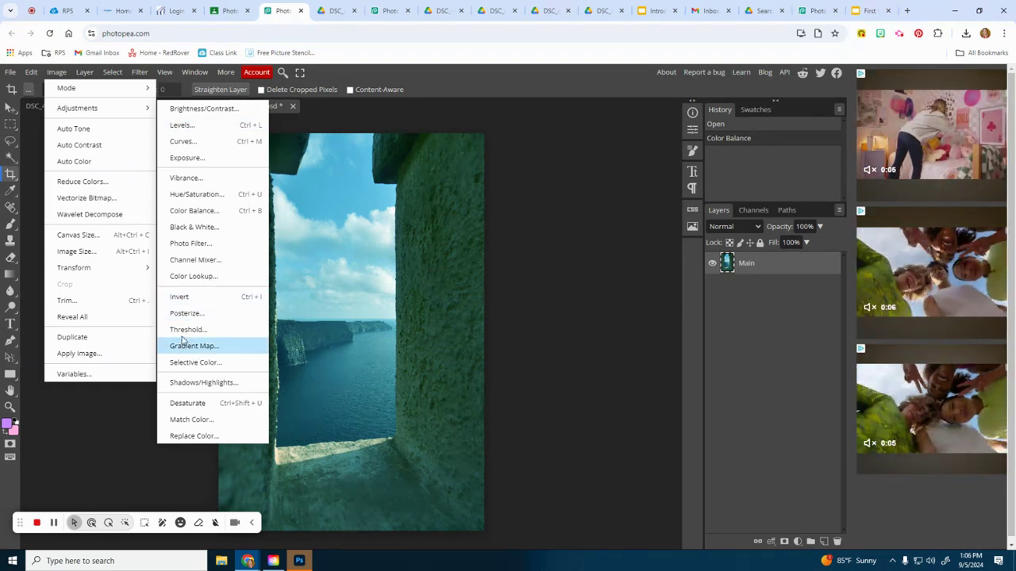
pyautogui.click(187, 243)
pyautogui.moveTo(209, 161); pyautogui.dragTo(641, 192)
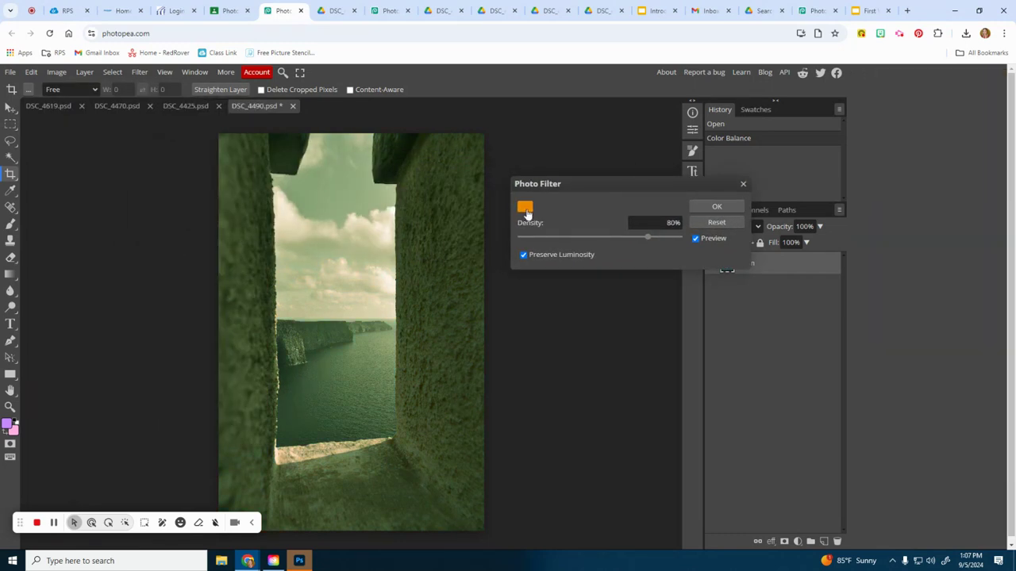
pyautogui.click(523, 206)
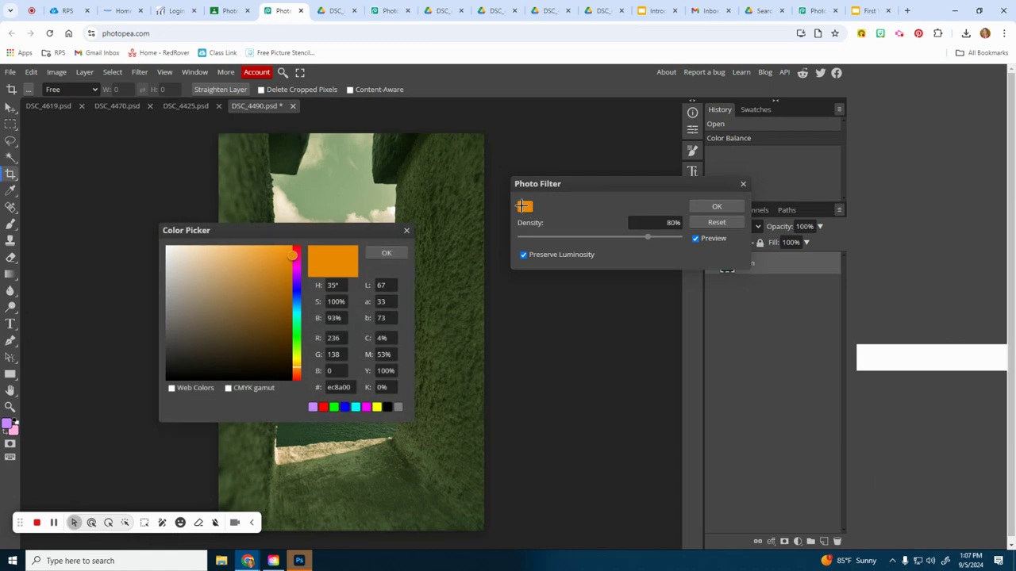
pyautogui.click(297, 287)
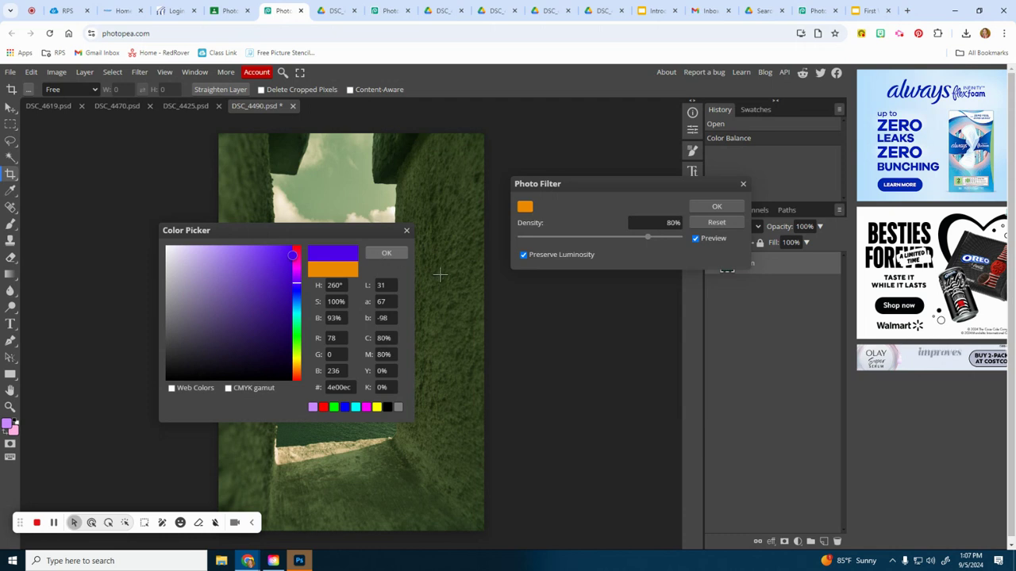
pyautogui.press('Return')
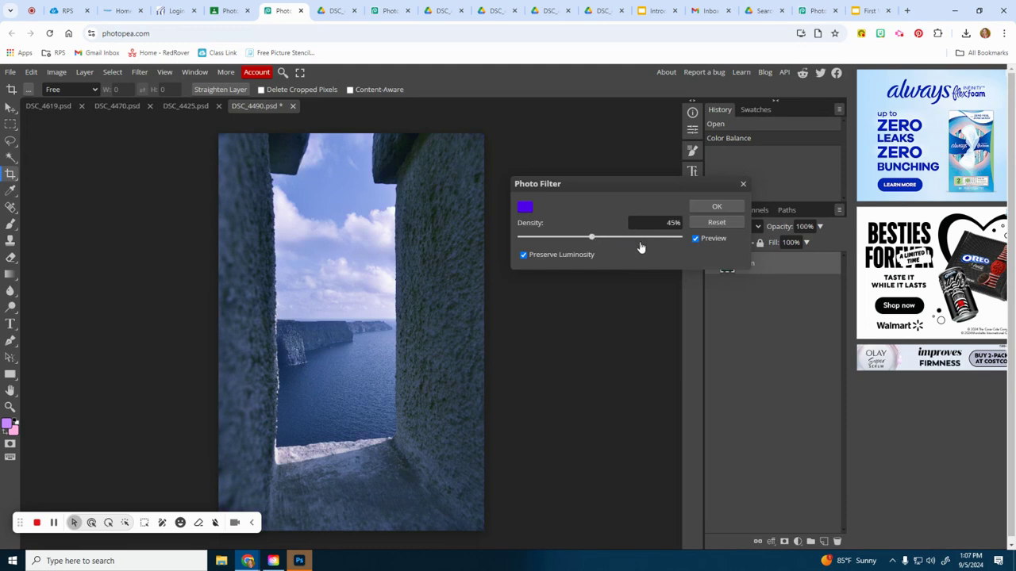
pyautogui.moveTo(641, 249); pyautogui.dragTo(647, 241)
pyautogui.click(718, 207)
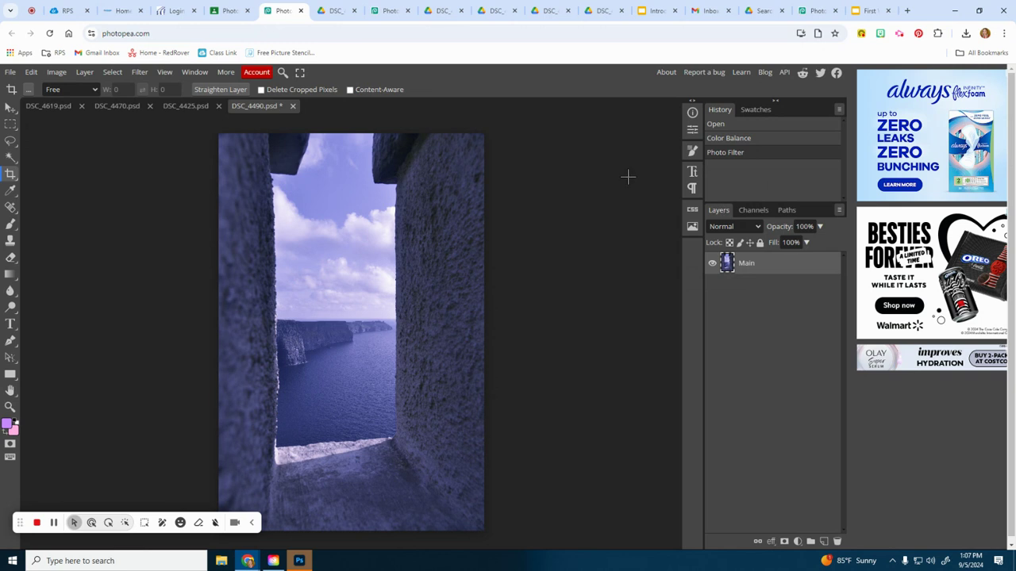
# - Export the adjusted DSC_4490 photo as a JPG named photo4
pyautogui.click(11, 73)
pyautogui.moveTo(47, 227)
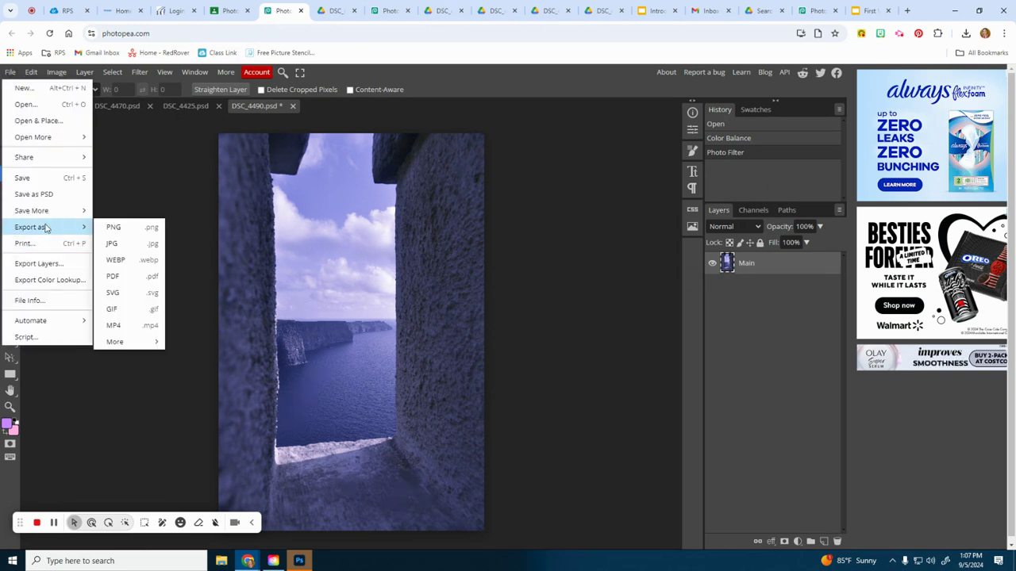
pyautogui.click(139, 249)
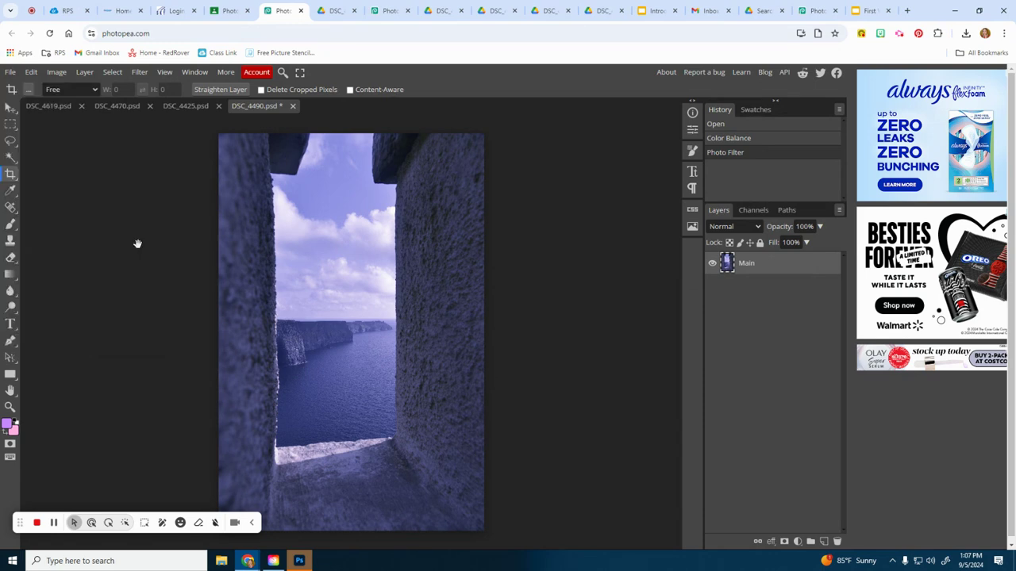
pyautogui.moveTo(391, 182); pyautogui.dragTo(297, 168)
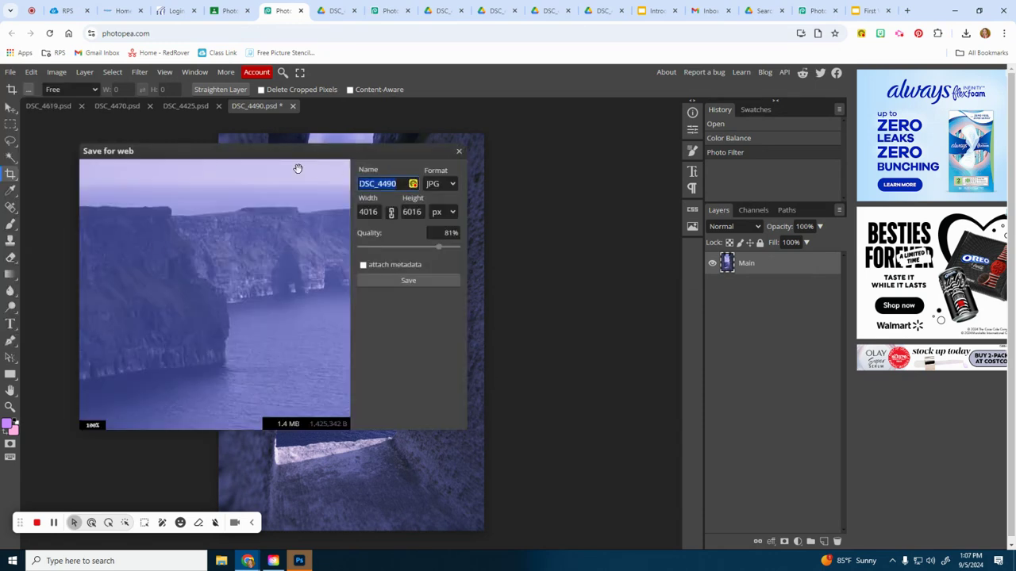
pyautogui.write('photo4')
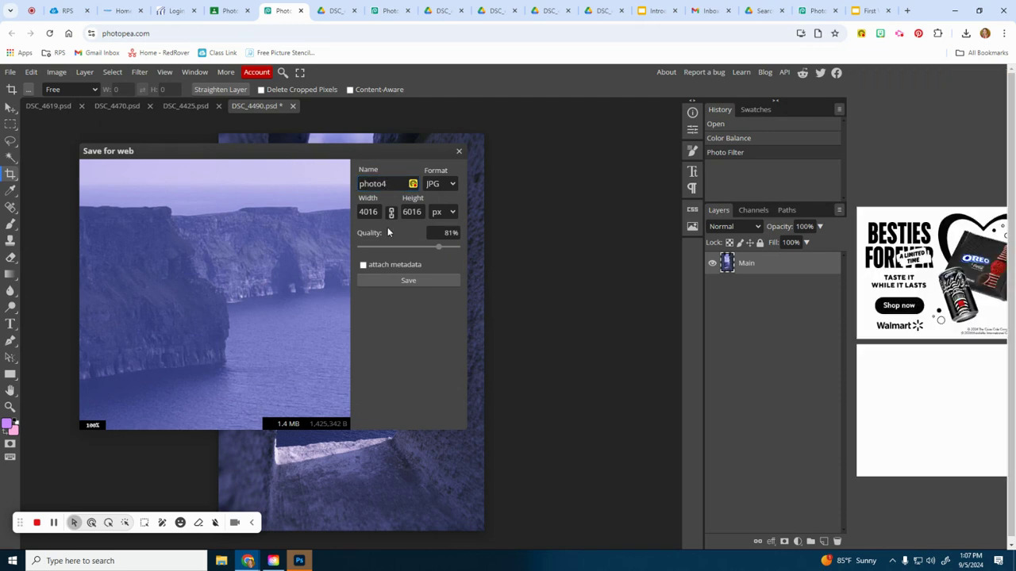
pyautogui.click(406, 280)
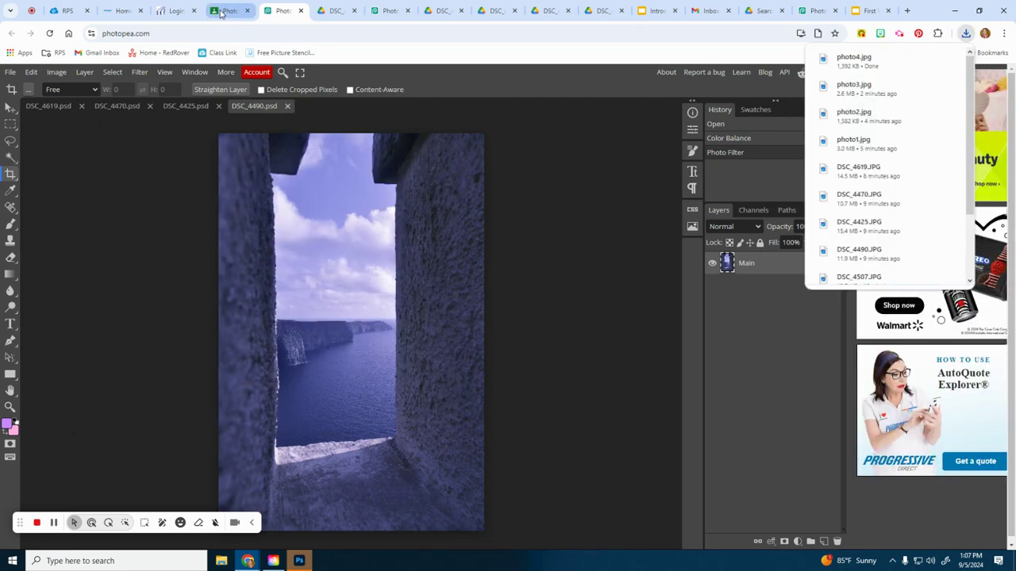
# - Check the assignment's fifth photo task and open DSC_4507.JPG from the Downloads folder
pyautogui.click(228, 11)
pyautogui.click(371, 355)
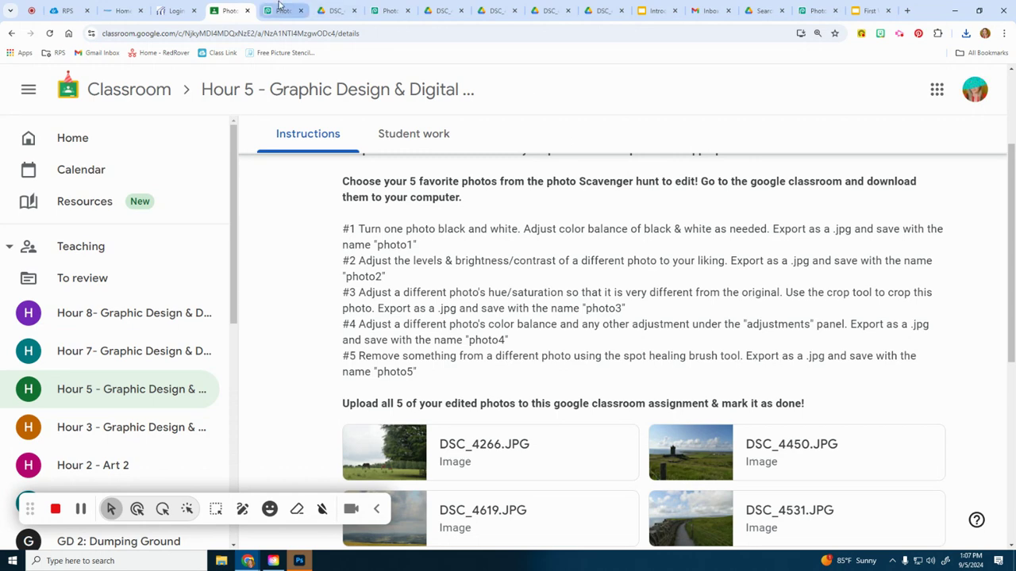
pyautogui.click(283, 11)
pyautogui.click(11, 73)
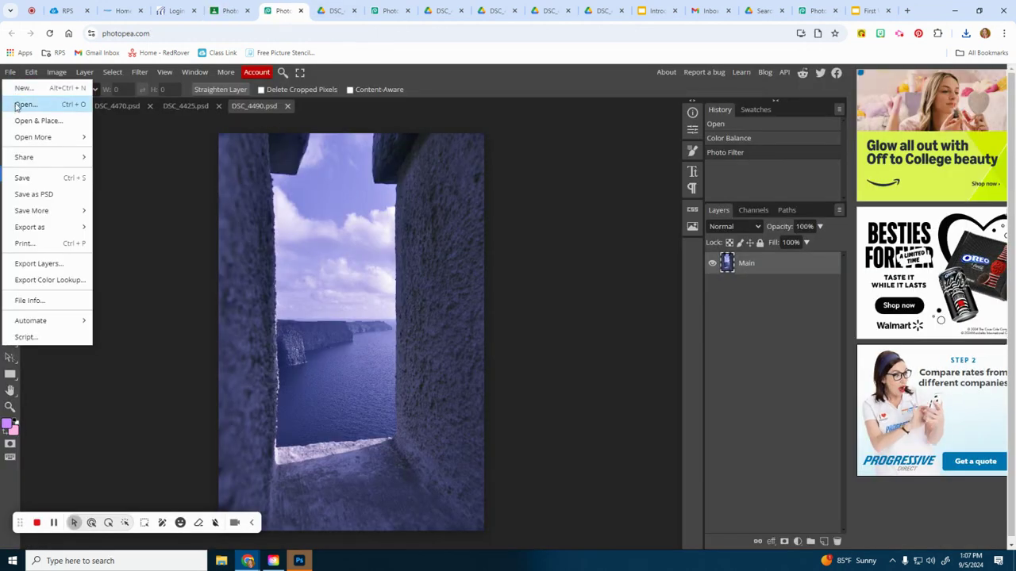
pyautogui.click(25, 104)
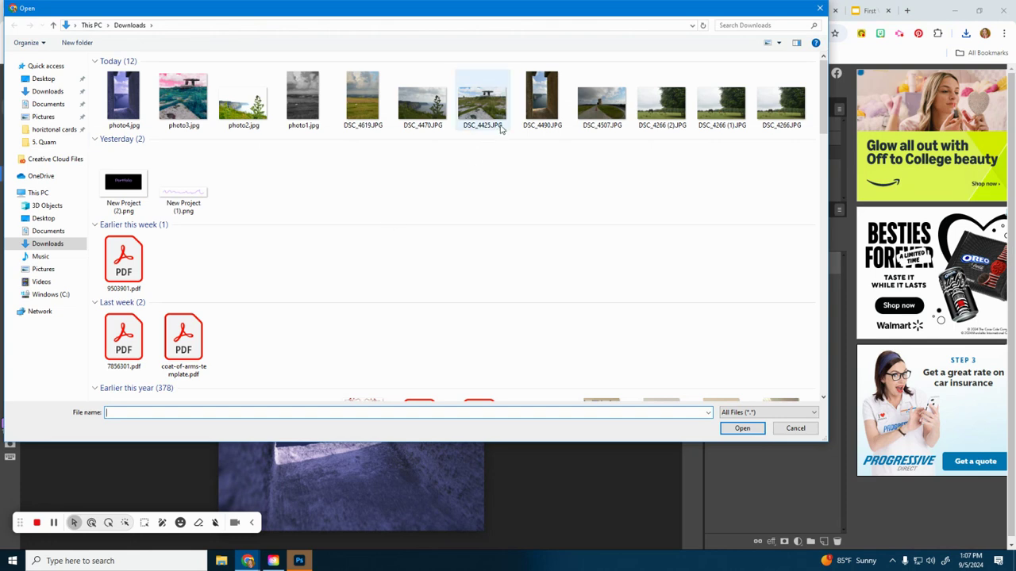
pyautogui.doubleClick(598, 105)
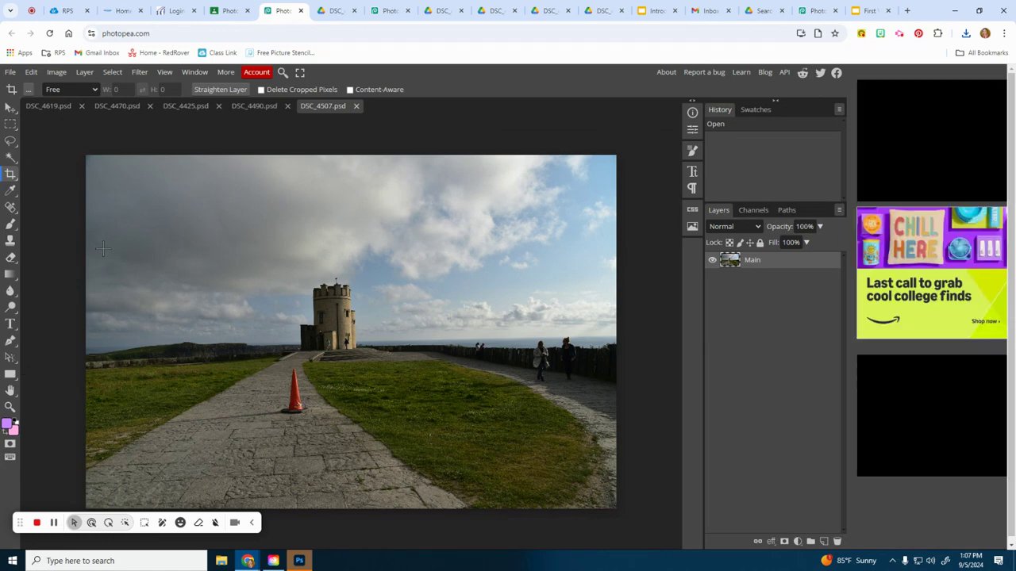
# - Choose the Spot Healing Brush for the DSC_4507 photo and set its brush size to 291 px
pyautogui.click(10, 208)
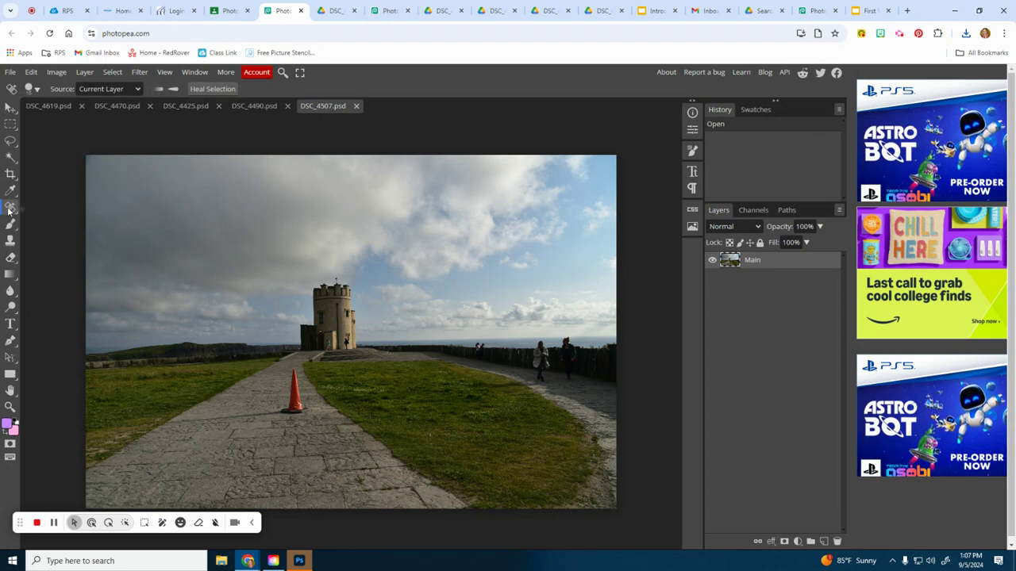
pyautogui.click(11, 208)
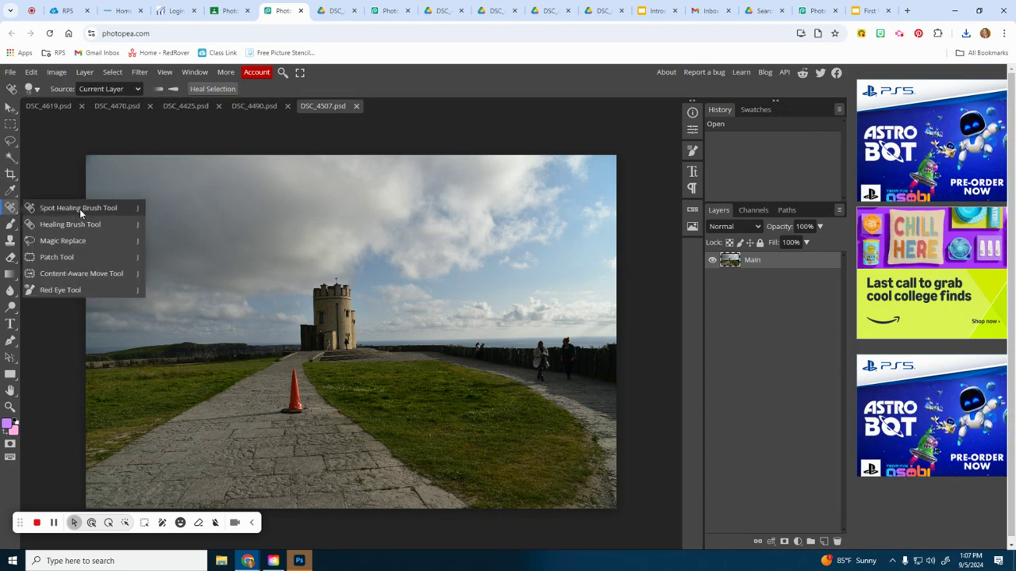
pyautogui.click(14, 209)
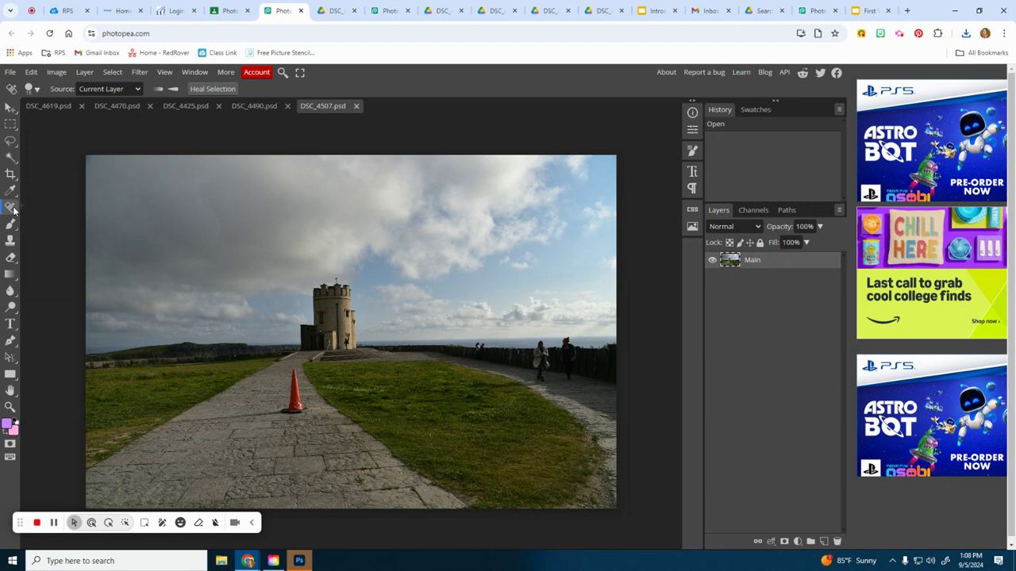
pyautogui.click(32, 89)
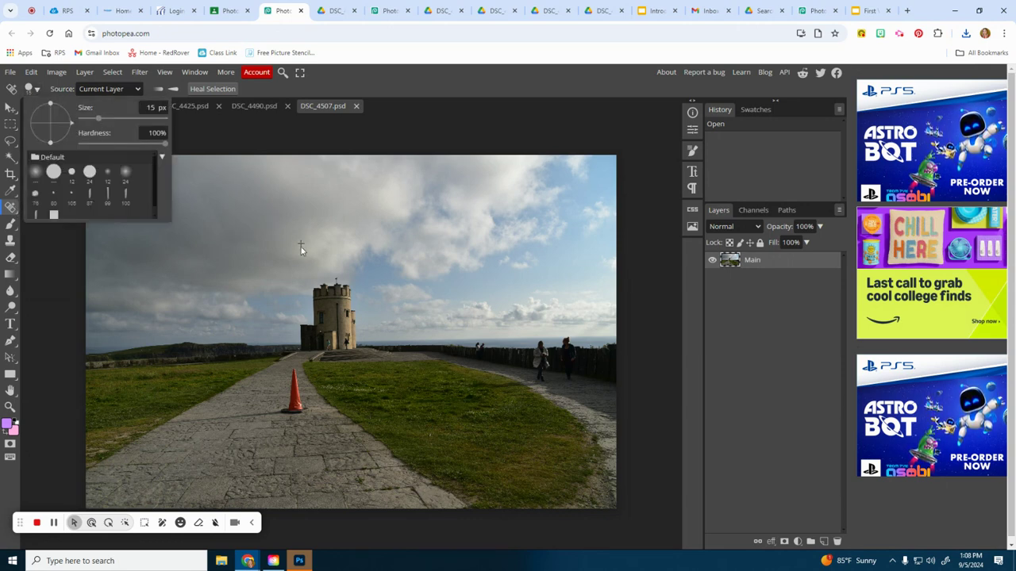
pyautogui.moveTo(98, 119); pyautogui.dragTo(137, 119)
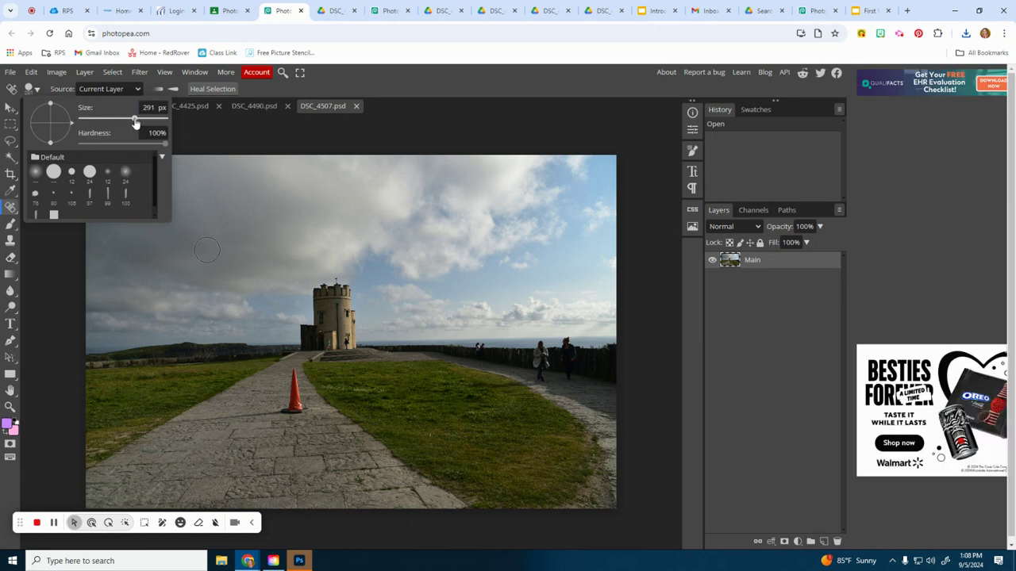
# - Reduce the Spot Healing Brush size to 225 px and heal away the orange traffic cone and its base on the stone path
pyautogui.moveTo(135, 122); pyautogui.dragTo(133, 126)
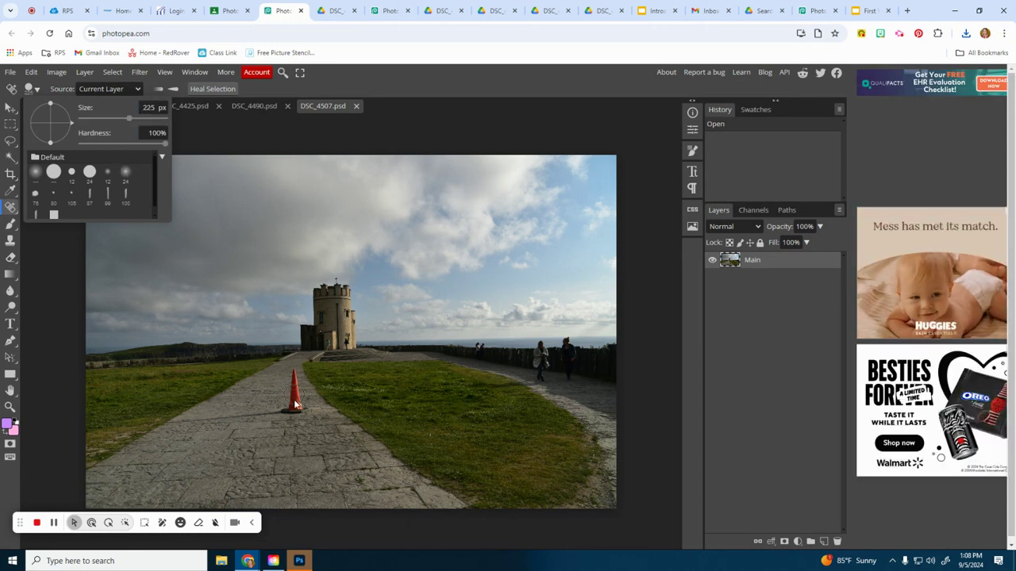
pyautogui.click(55, 91)
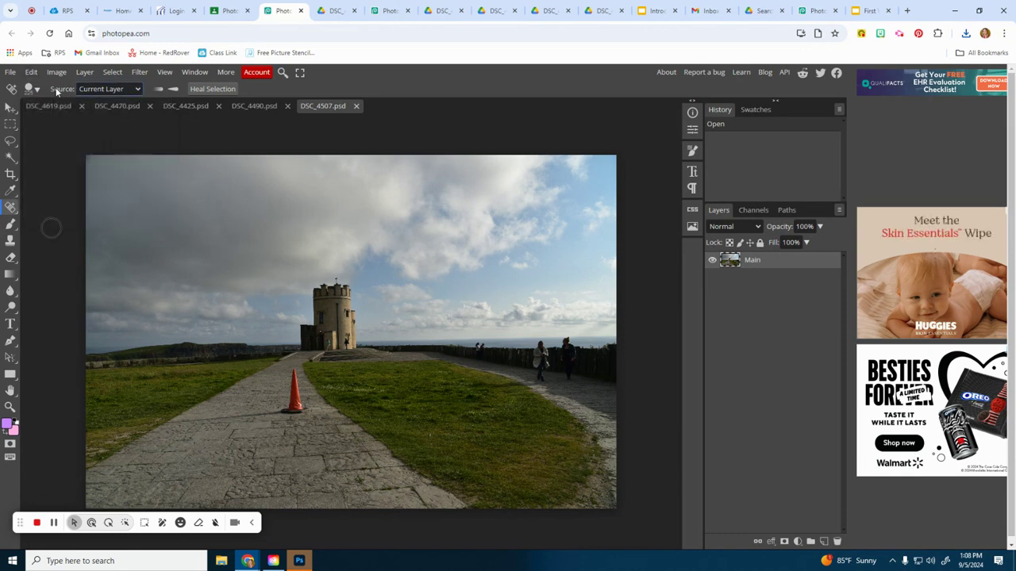
pyautogui.click(10, 407)
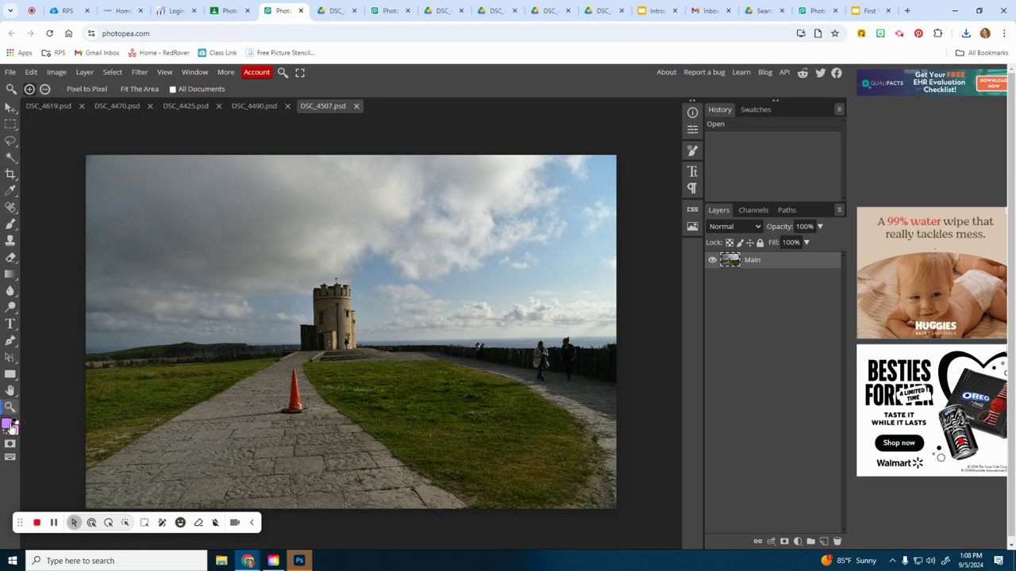
pyautogui.click(299, 391)
pyautogui.click(298, 389)
pyautogui.click(298, 389)
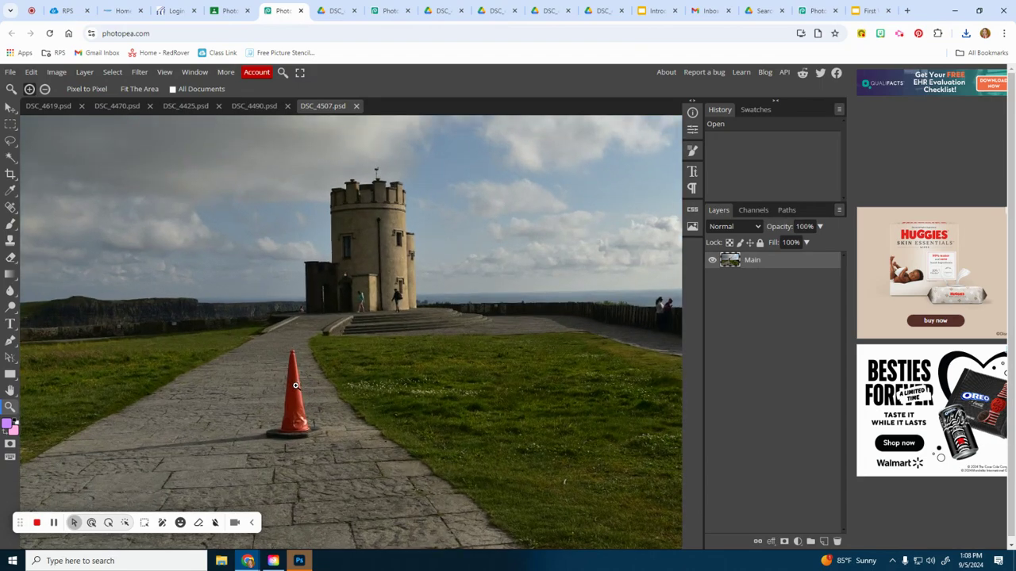
pyautogui.click(298, 389)
pyautogui.click(297, 390)
pyautogui.click(292, 319)
pyautogui.scroll(2, 301, 317)
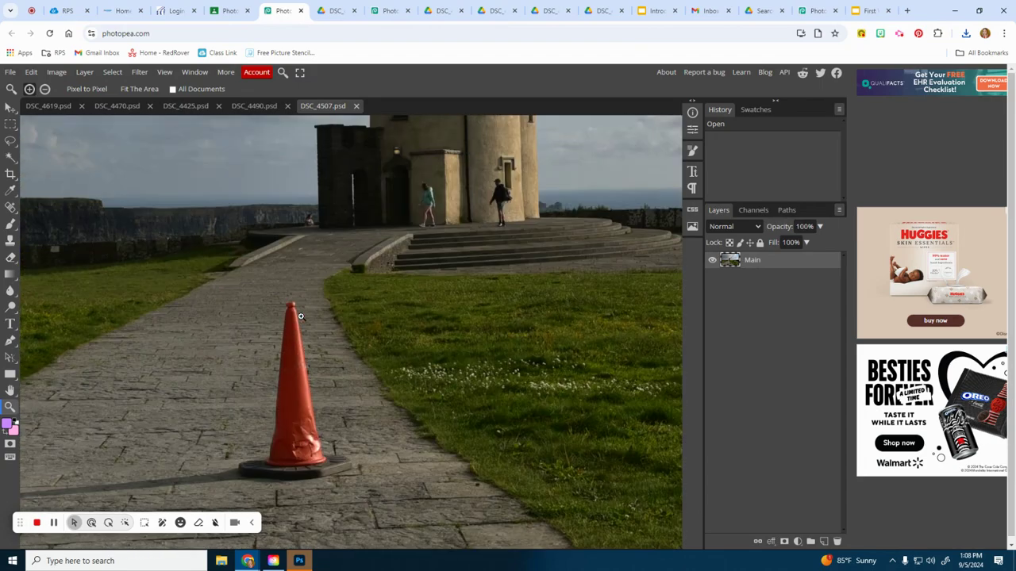
pyautogui.scroll(-1, 287, 370)
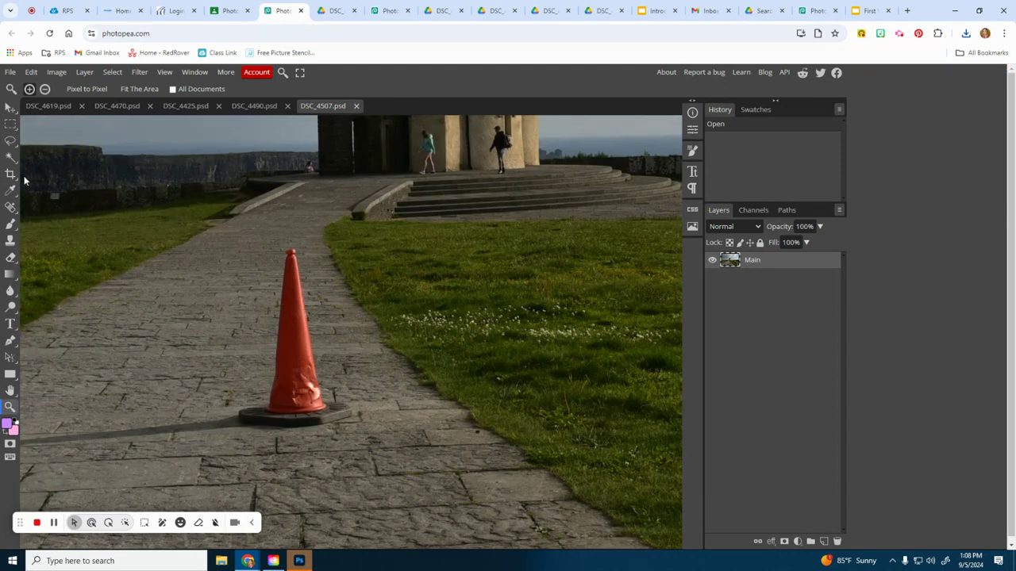
pyautogui.click(11, 208)
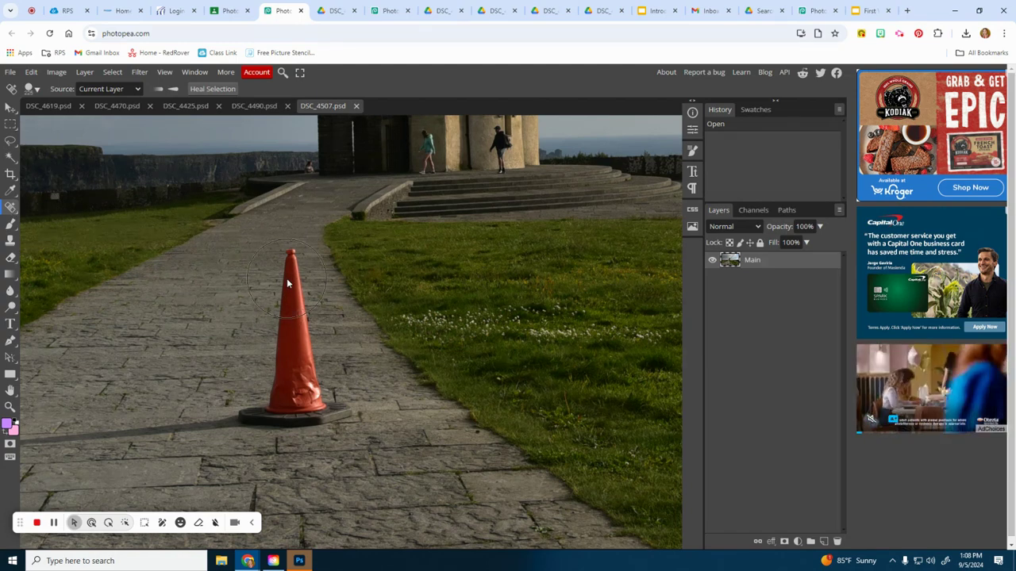
pyautogui.moveTo(288, 281)
pyautogui.mouseDown()
pyautogui.moveTo(278, 365)
pyautogui.moveTo(258, 393)
pyautogui.moveTo(273, 429)
pyautogui.moveTo(330, 419)
pyautogui.moveTo(305, 375)
pyautogui.mouseUp()
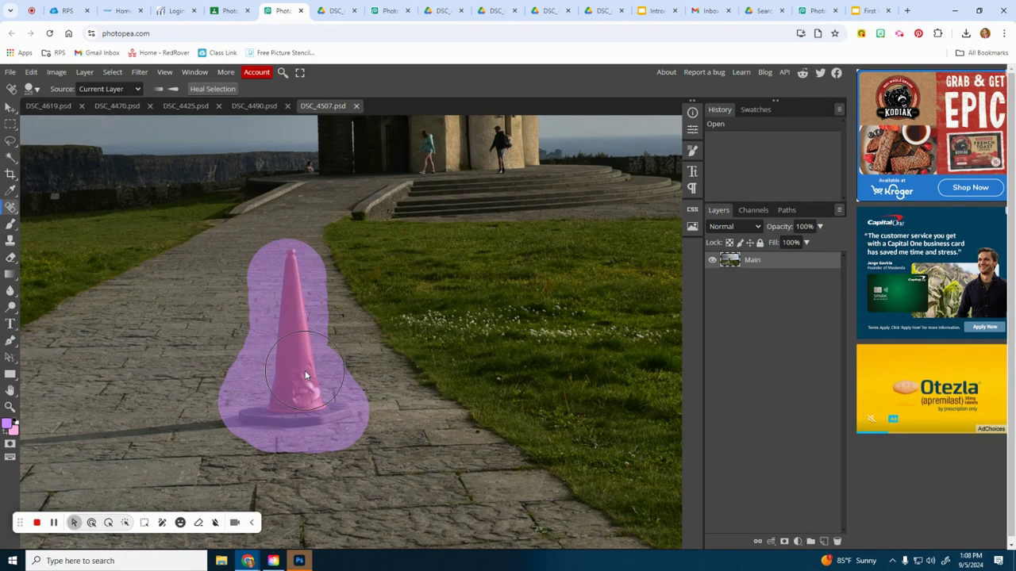
pyautogui.moveTo(305, 375); pyautogui.dragTo(306, 375)
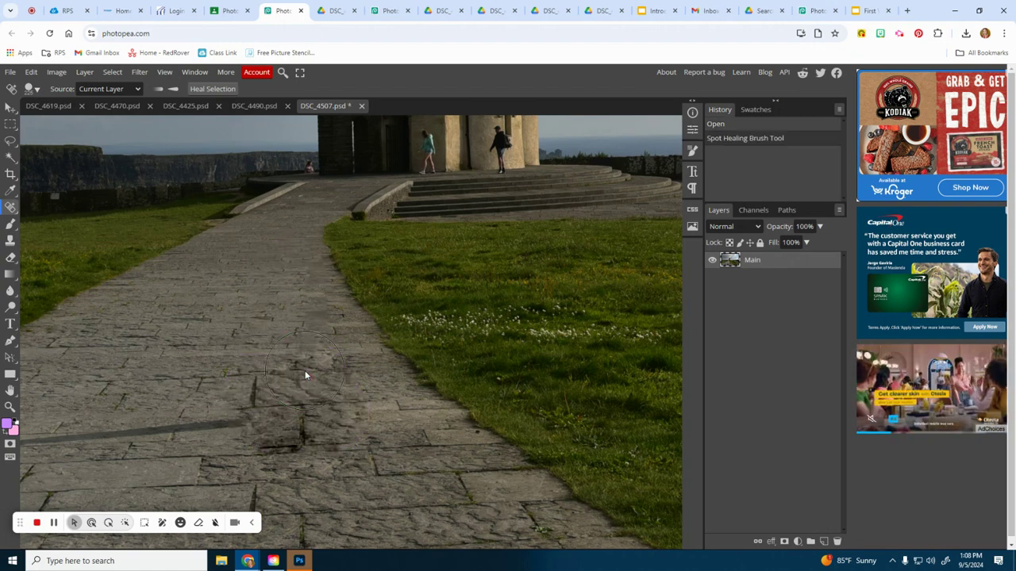
# - Heal away the cone's leftover shadow across the stone path with the Spot Healing Brush
pyautogui.scroll(-4, 457, 383)
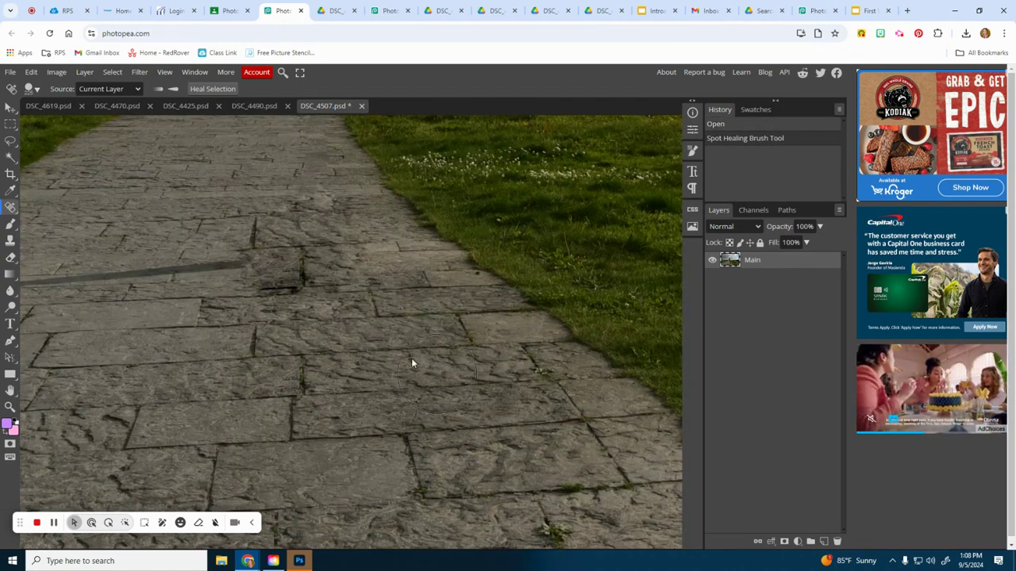
pyautogui.scroll(4, 298, 302)
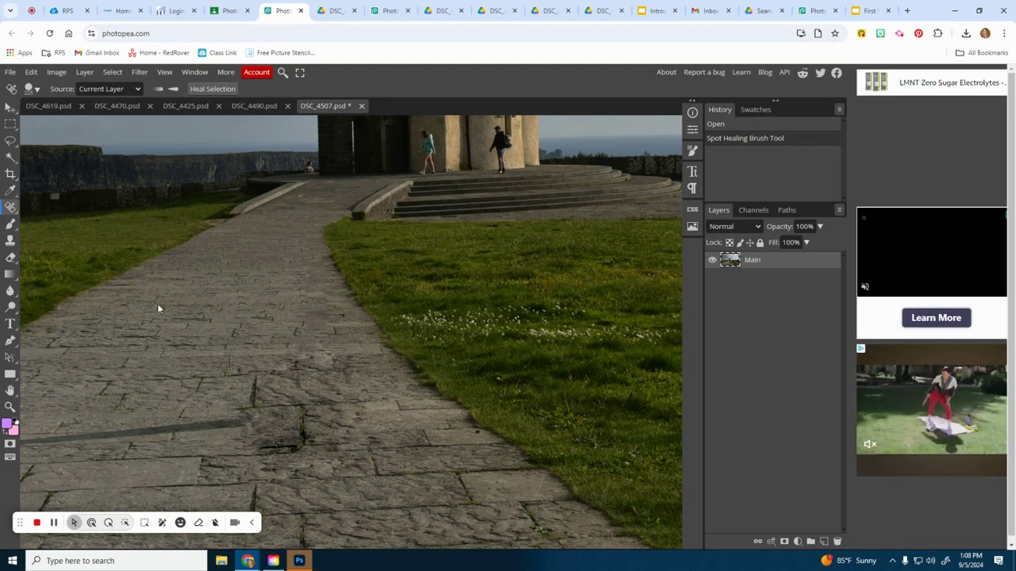
pyautogui.click(13, 406)
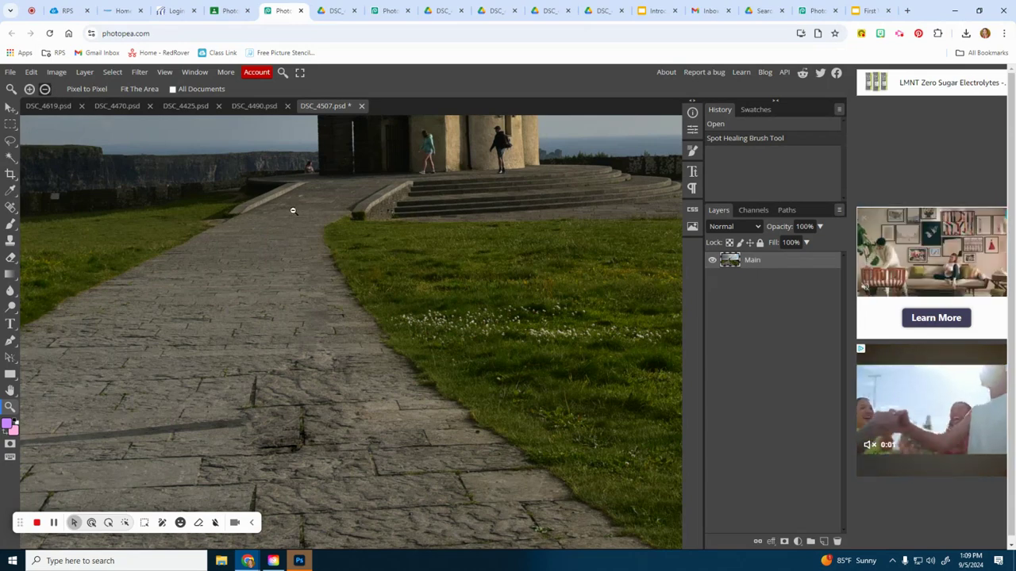
pyautogui.click(471, 350)
pyautogui.click(471, 351)
pyautogui.click(471, 351)
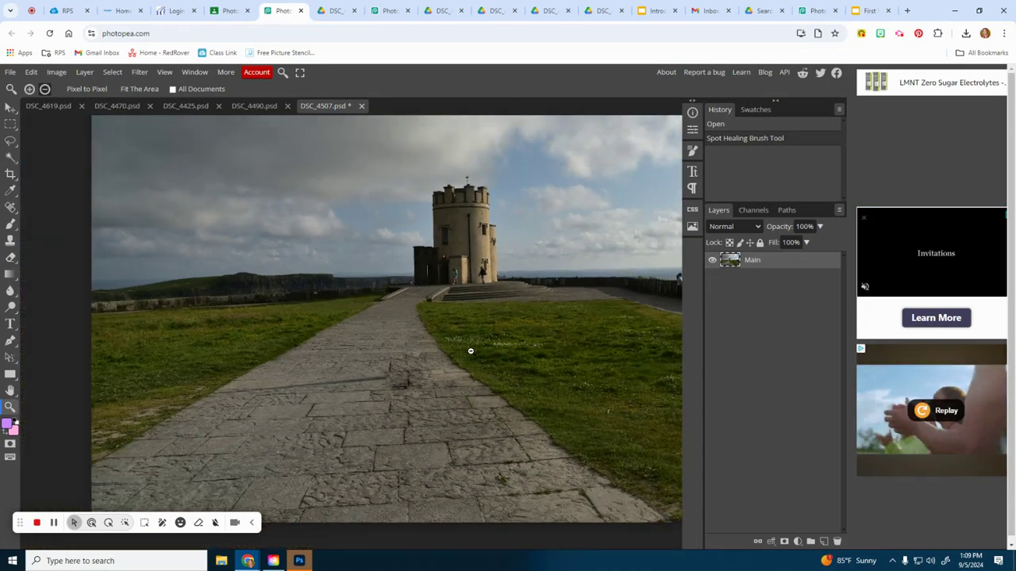
pyautogui.scroll(2, 482, 330)
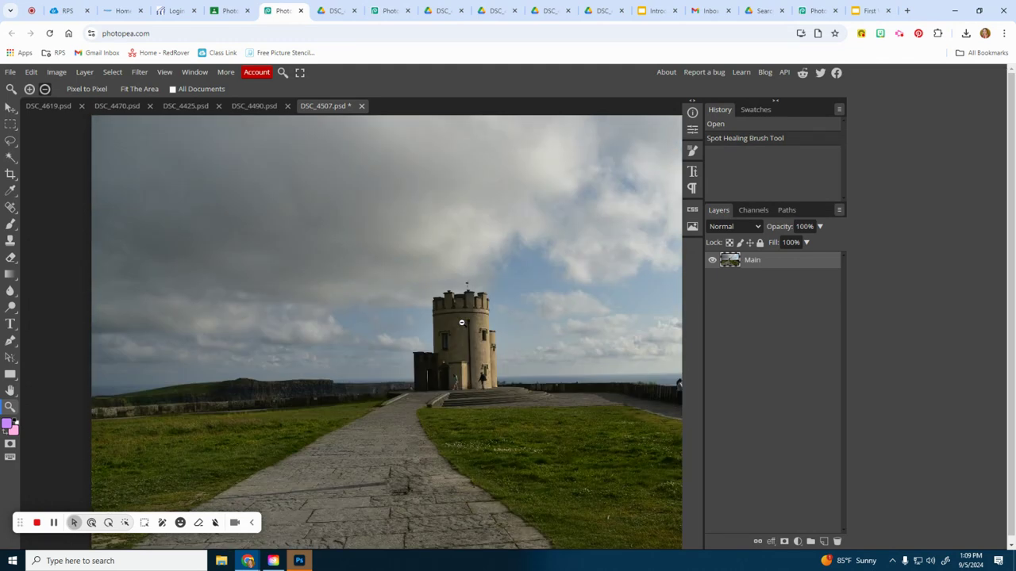
pyautogui.click(10, 207)
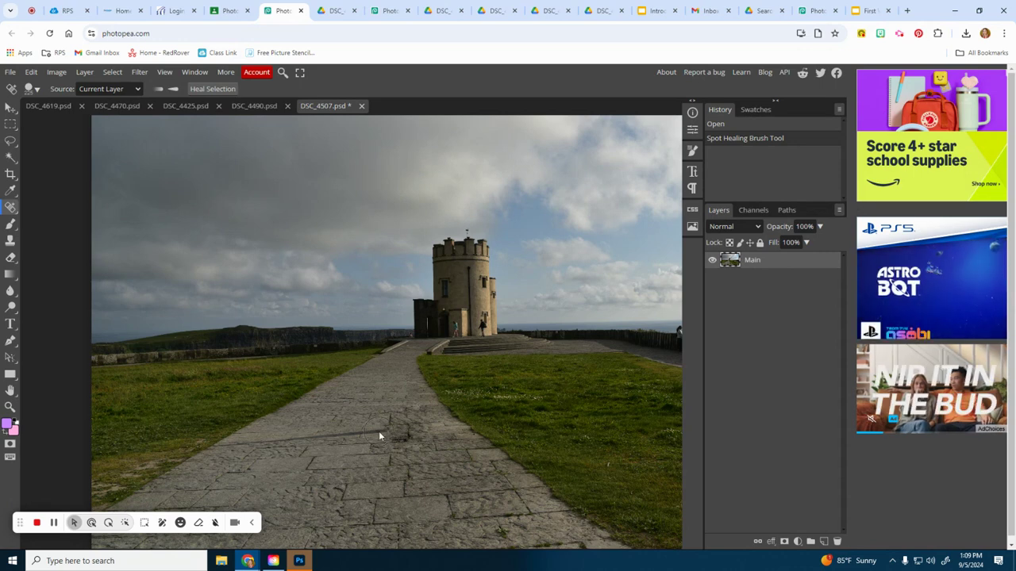
pyautogui.moveTo(377, 432); pyautogui.dragTo(266, 448)
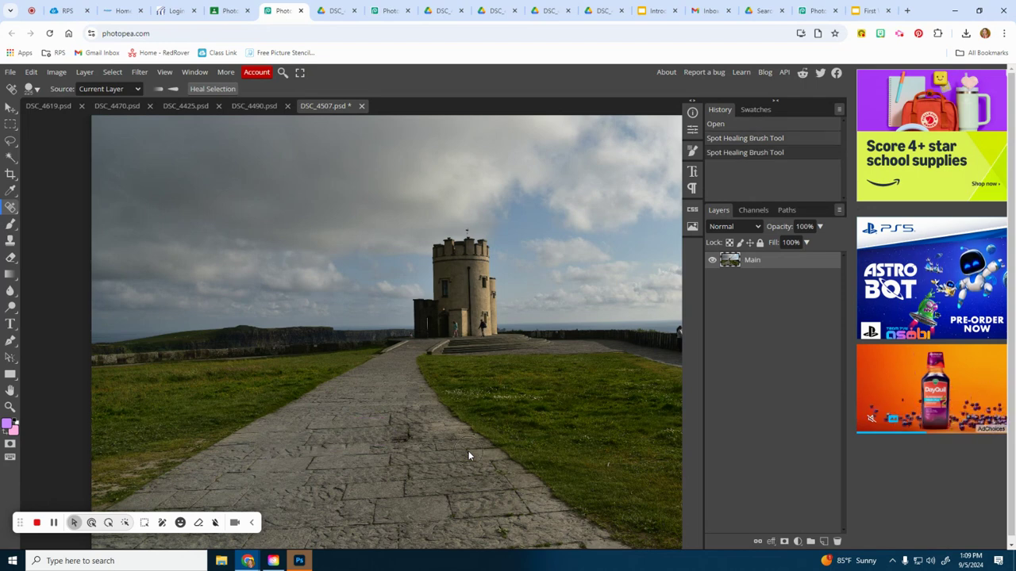
pyautogui.moveTo(249, 453); pyautogui.dragTo(220, 456)
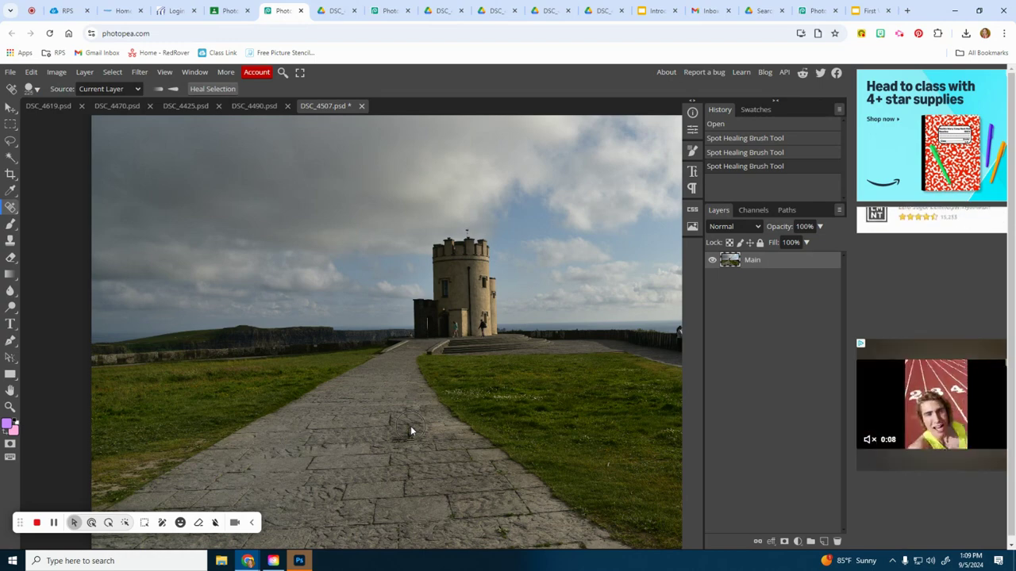
# - Export the healed DSC_4507 photo as a JPG named photo5
pyautogui.scroll(-1, 438, 450)
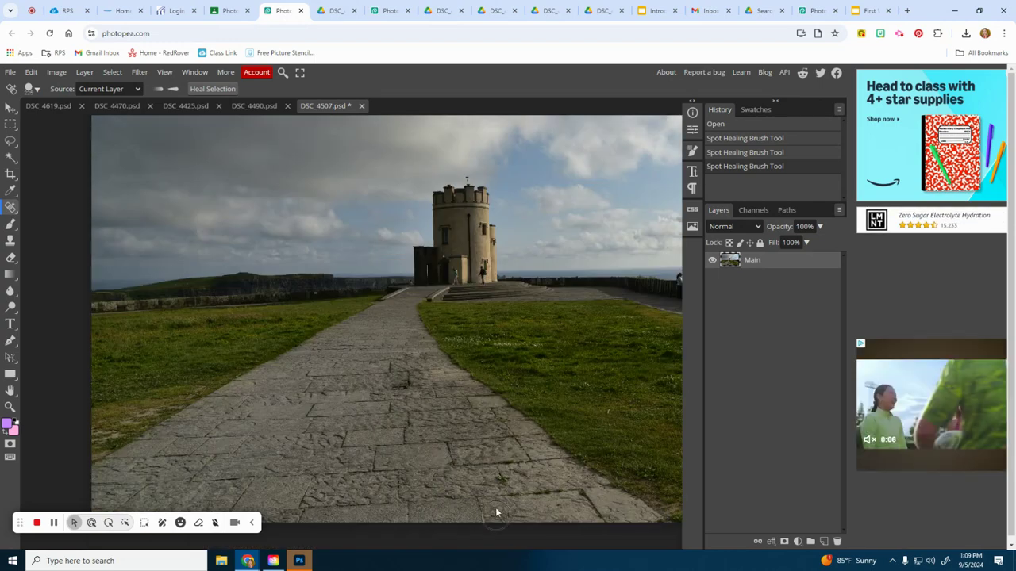
pyautogui.scroll(2, 445, 429)
pyautogui.click(11, 72)
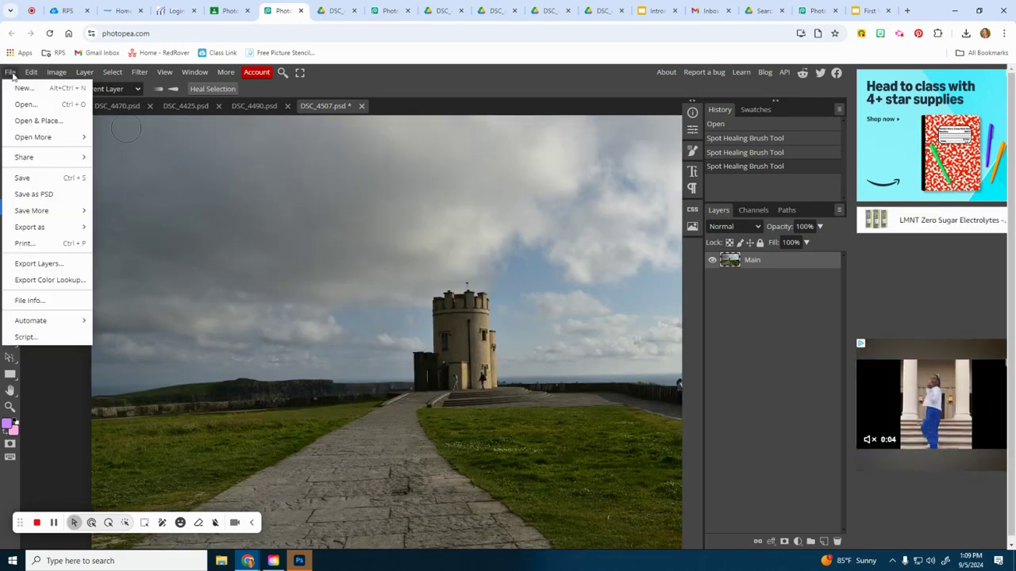
pyautogui.moveTo(39, 227)
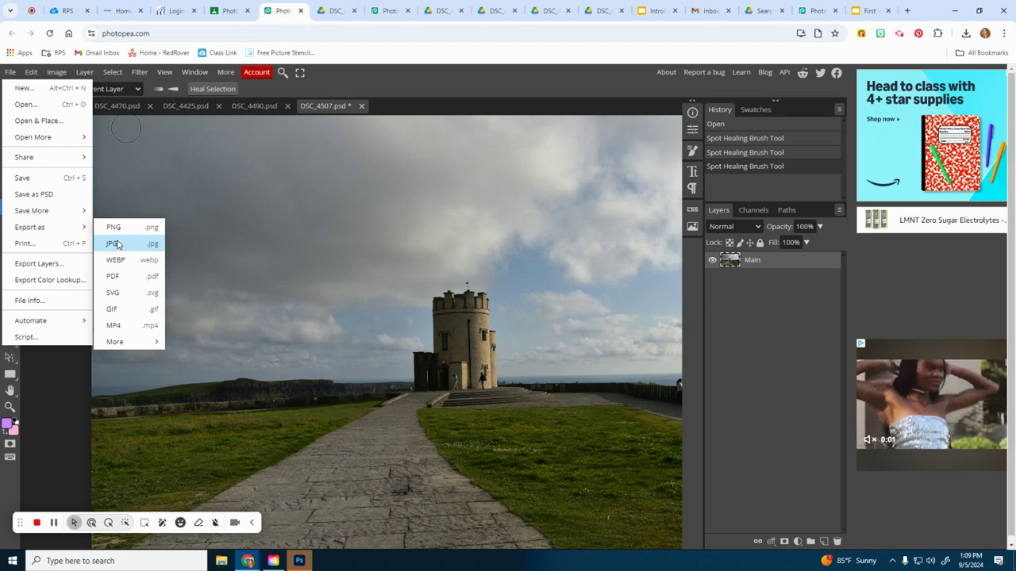
pyautogui.click(116, 245)
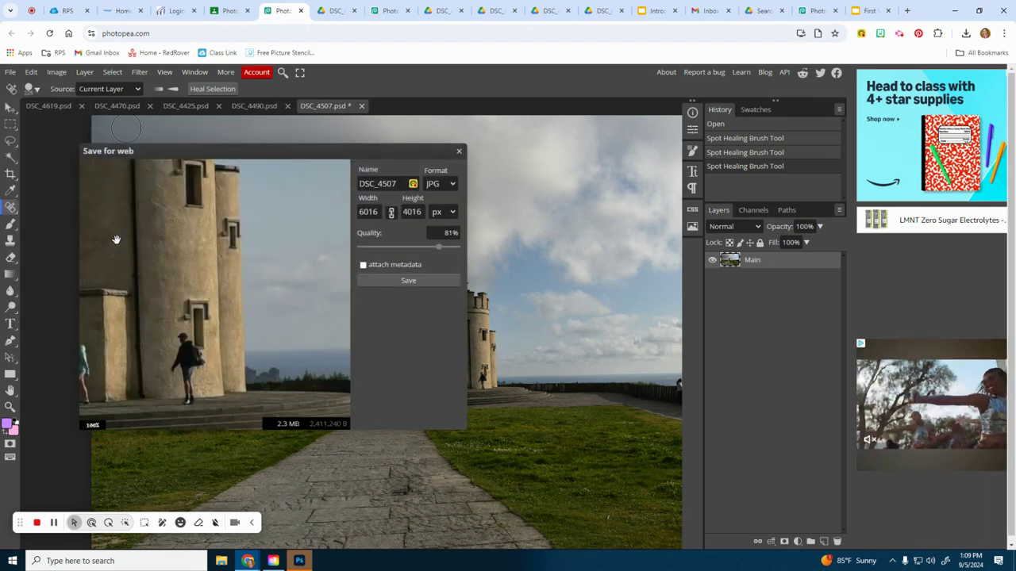
pyautogui.doubleClick(395, 184)
pyautogui.write('p')
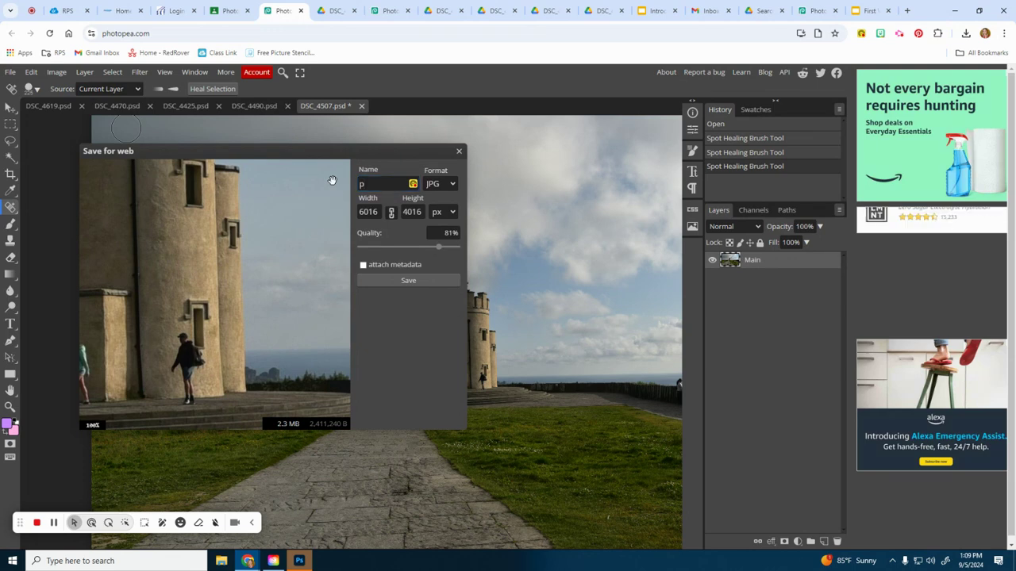
pyautogui.write('hoto')
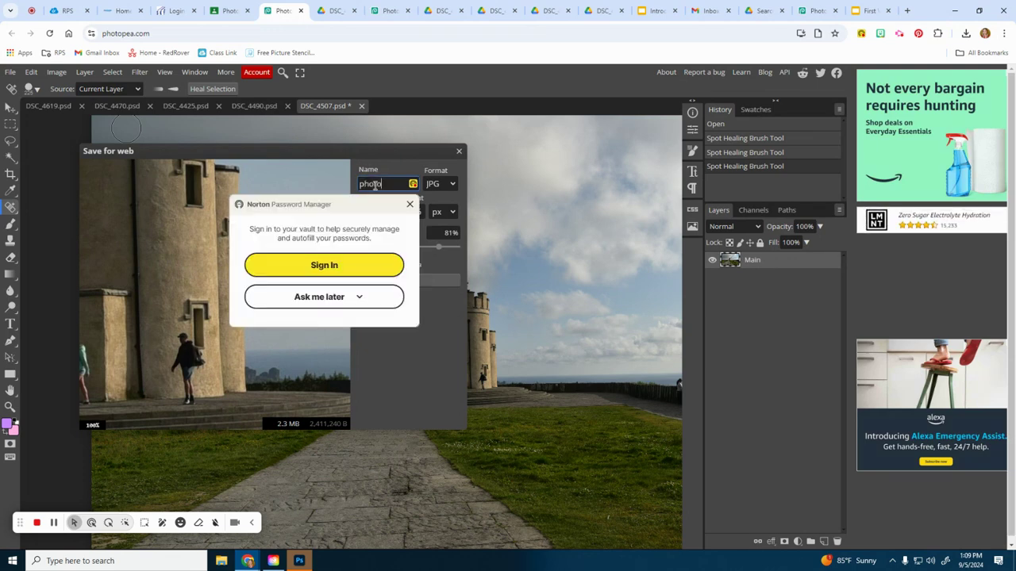
pyautogui.write('5')
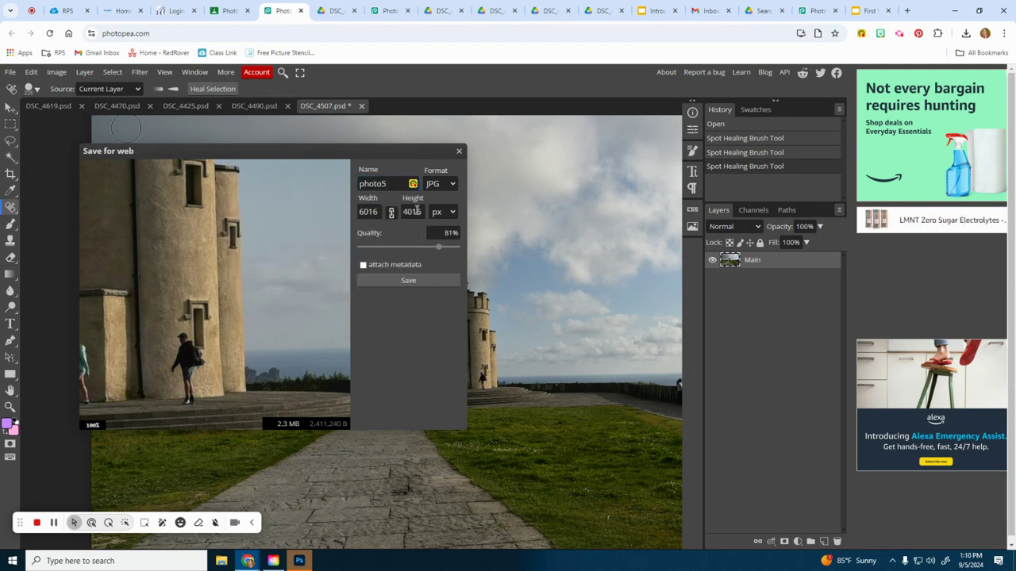
pyautogui.click(407, 282)
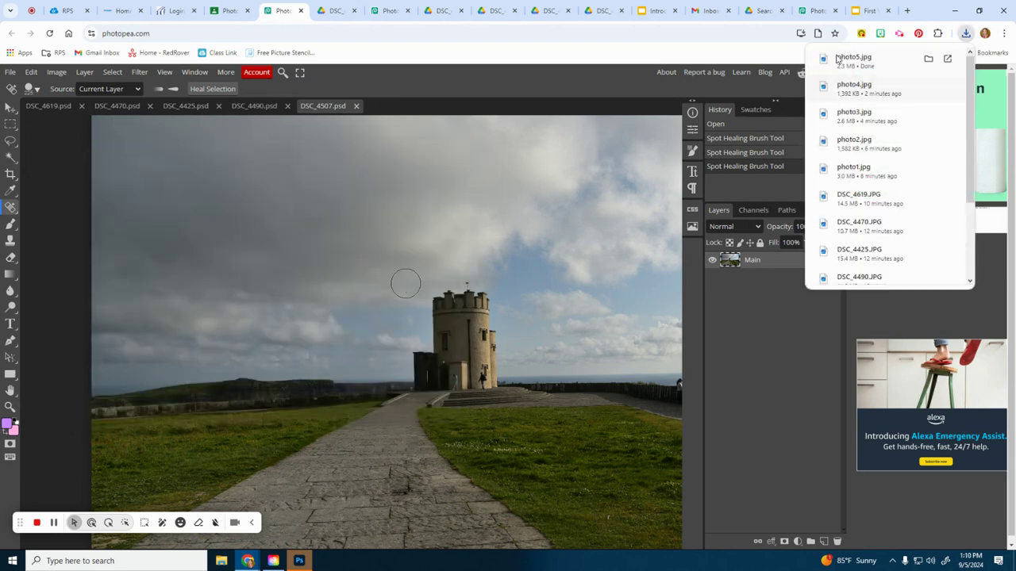
# - Switch to Google Classroom and review the Photo Editing assignment's instructions, upload requirement, attached photos and student work
pyautogui.click(230, 10)
pyautogui.scroll(3, 435, 256)
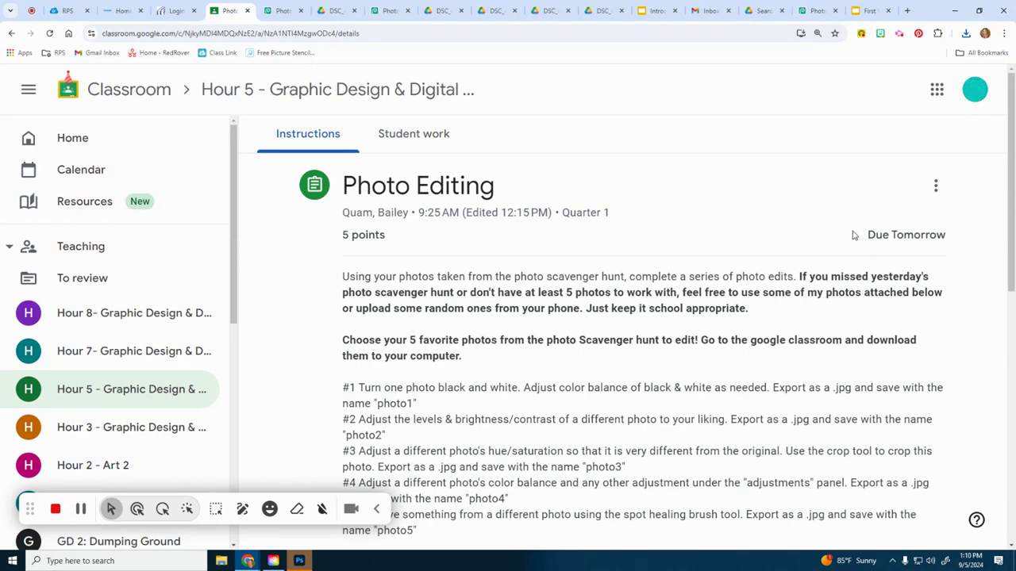
pyautogui.click(431, 134)
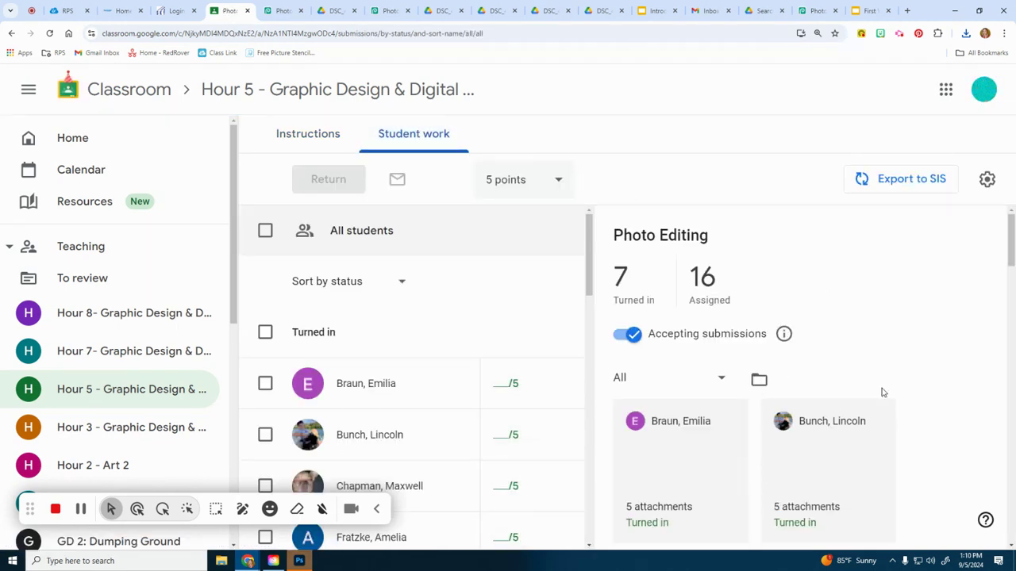
pyautogui.scroll(-1, 833, 357)
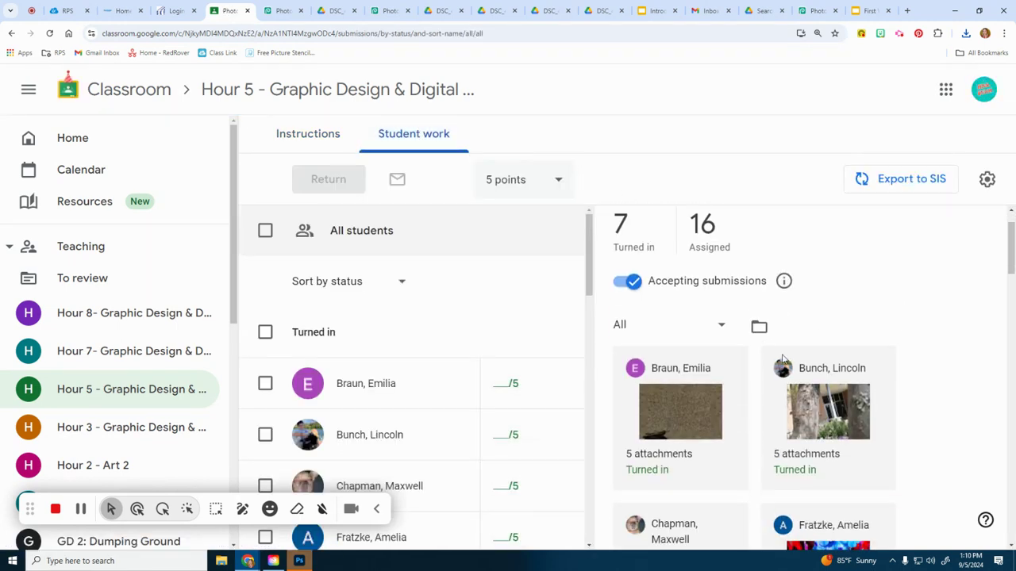
pyautogui.click(309, 135)
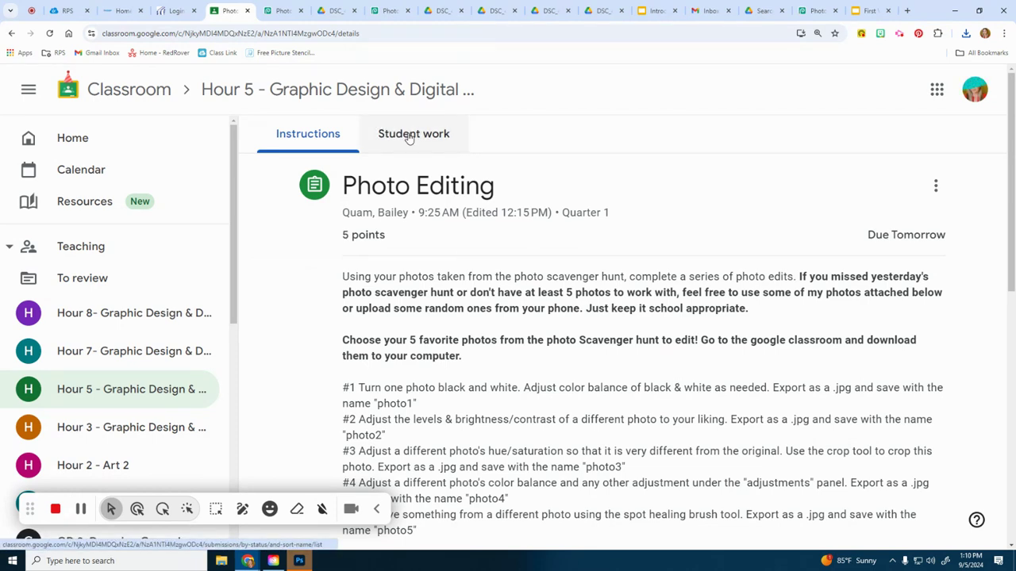
pyautogui.scroll(-5, 528, 340)
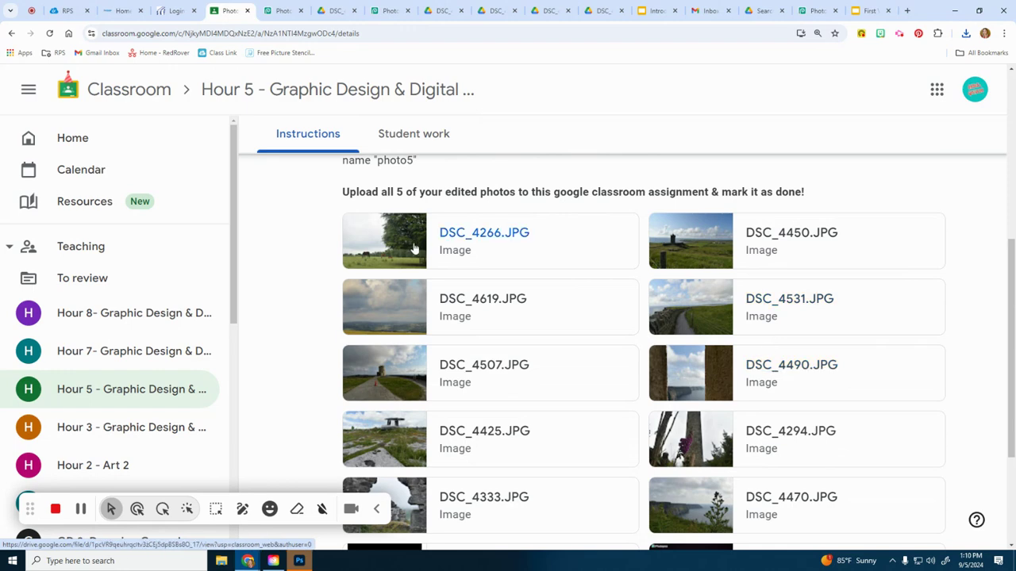
pyautogui.scroll(5, 453, 428)
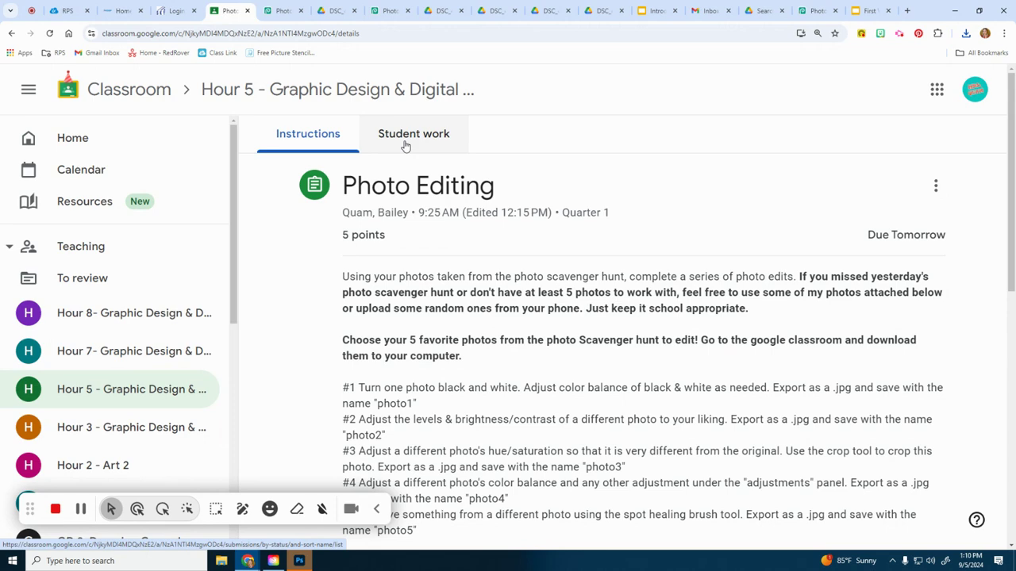
pyautogui.click(414, 135)
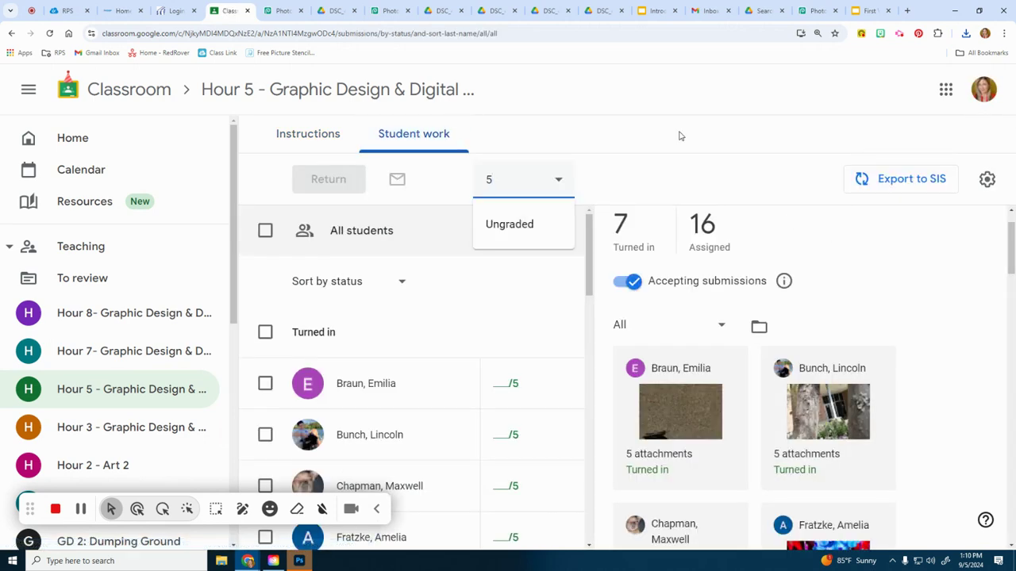
pyautogui.click(300, 146)
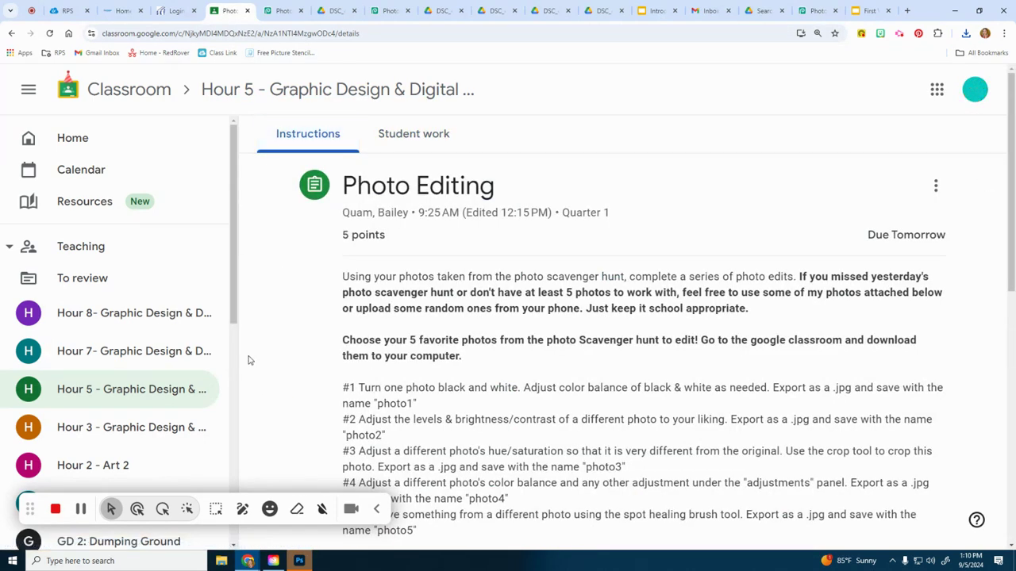